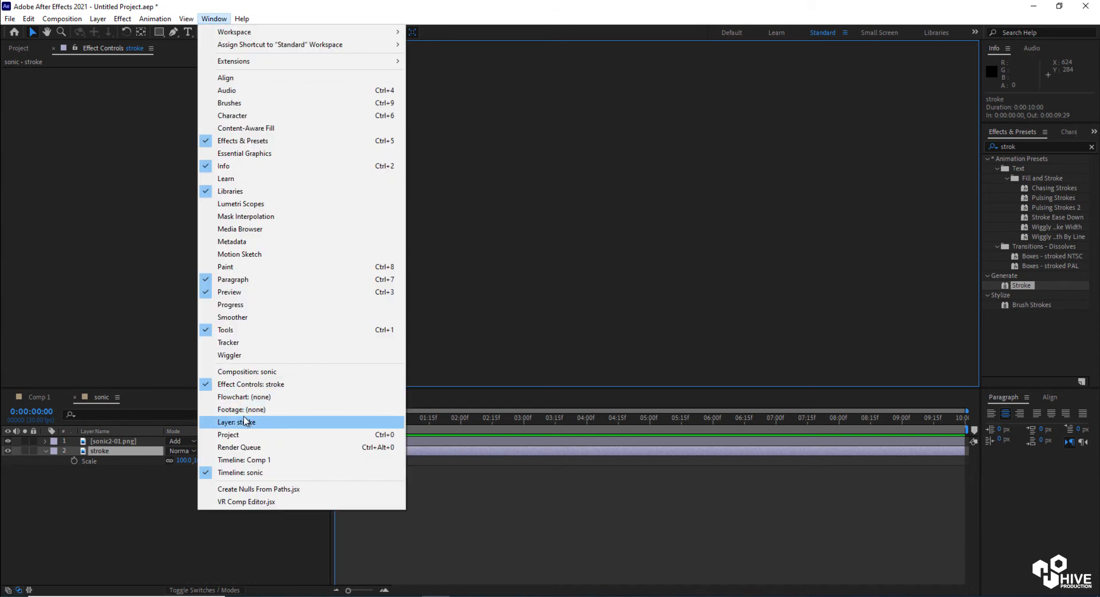
Return to the sonic composition and Auto-trace the stroke layer to generate masks from its outlines
click(251, 459)
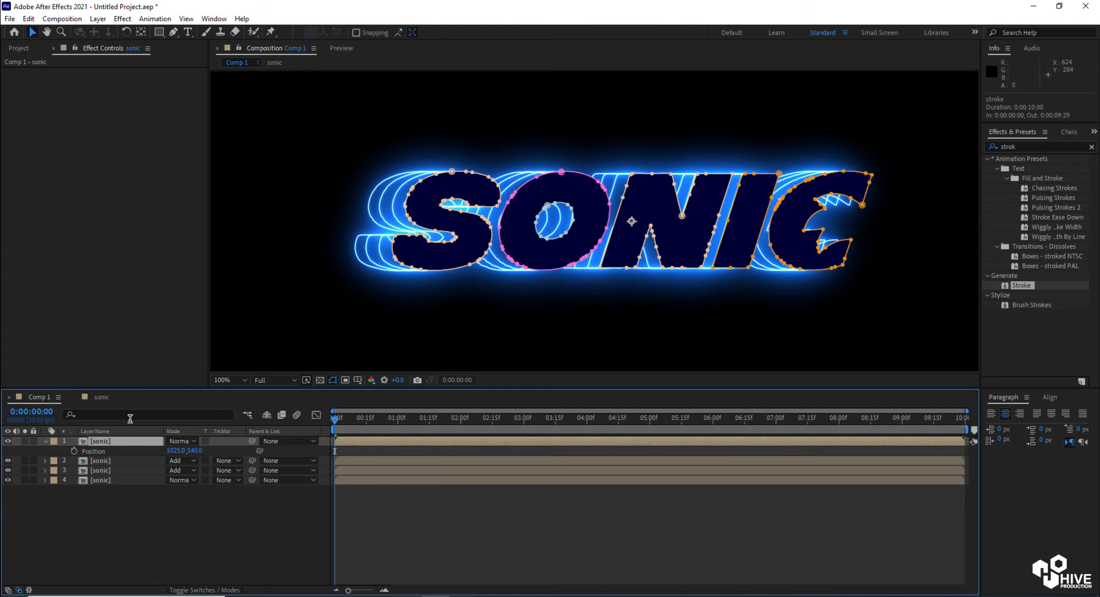
click(97, 402)
scroll(549, 214, down, 2)
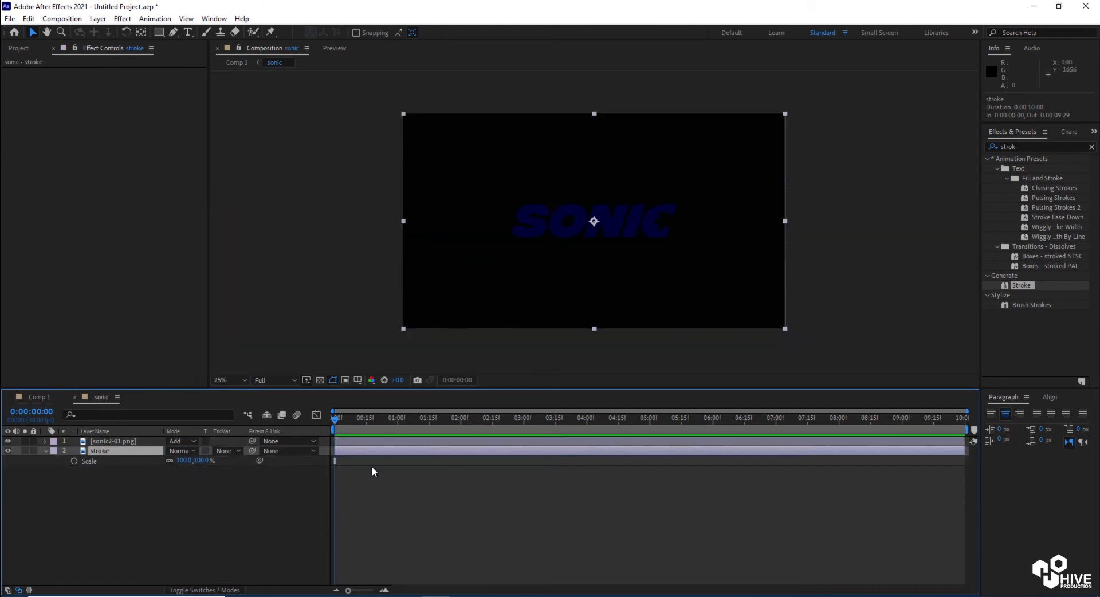
click(97, 19)
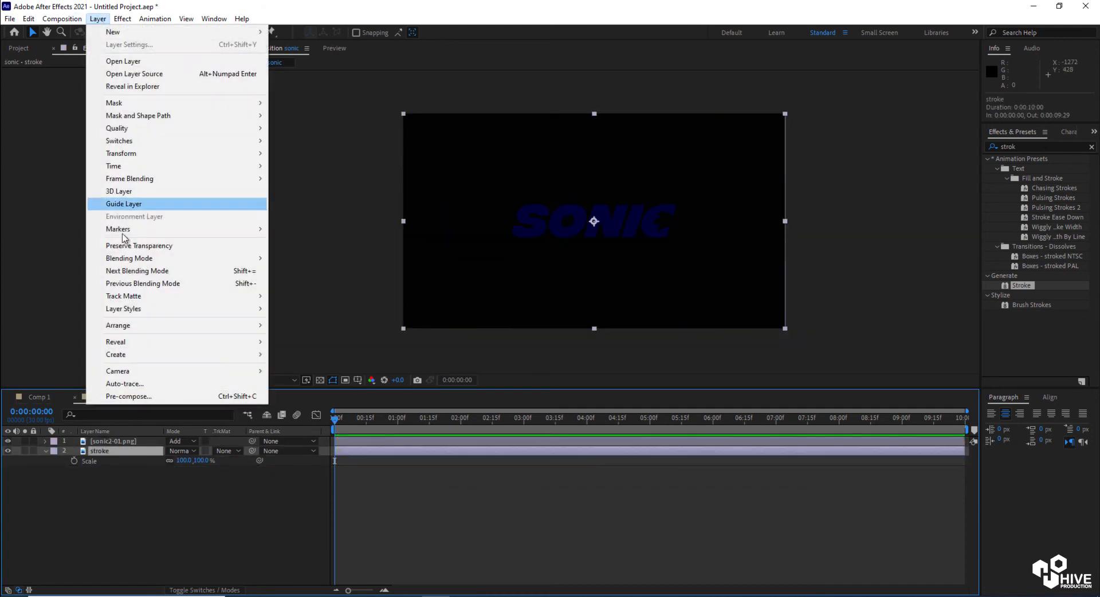
click(121, 384)
click(580, 391)
Apply the Stroke effect to the stroke layer, keeping its path set to Mask 1
drag(1021, 285, 620, 452)
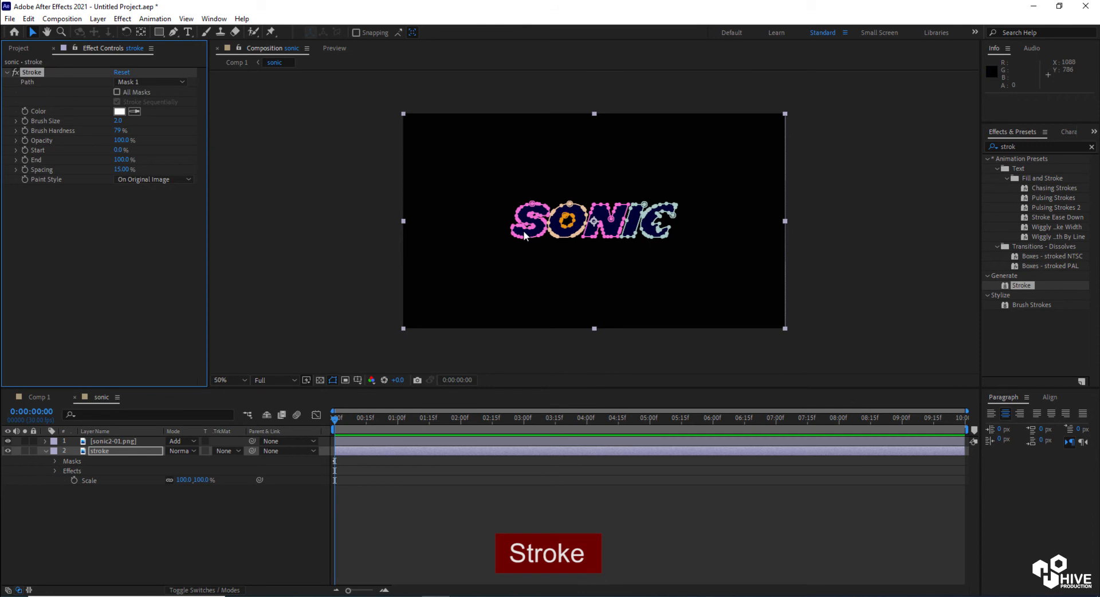
click(363, 225)
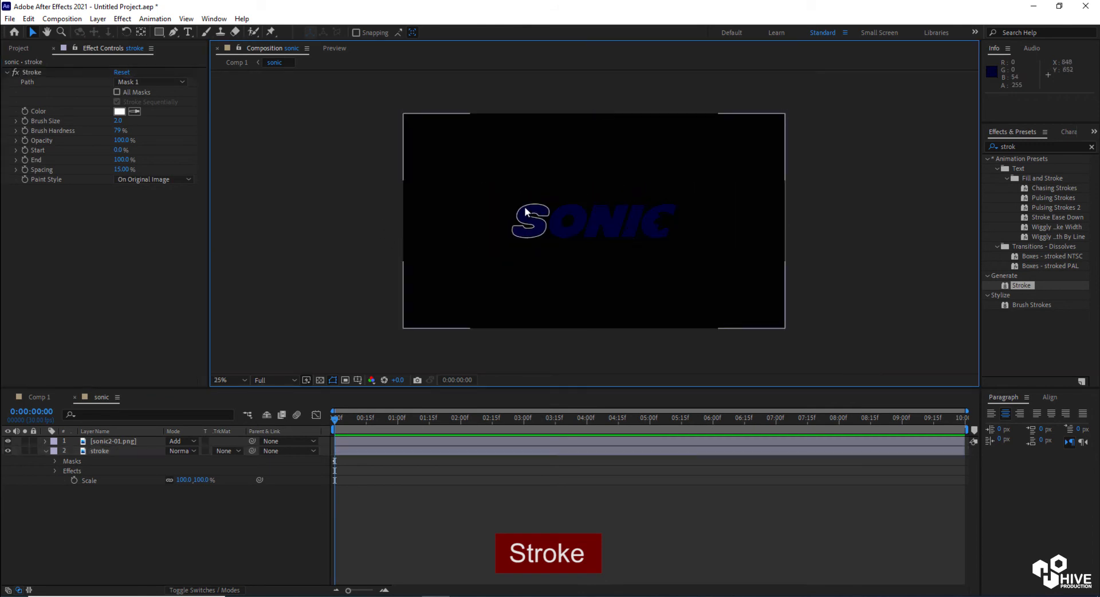
key(slash)
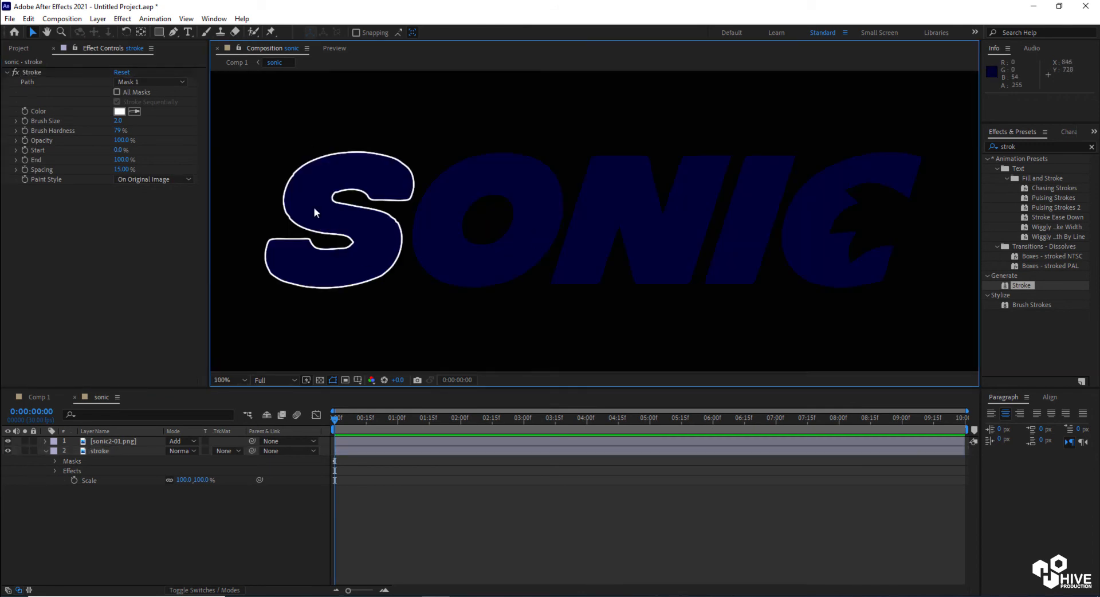
click(361, 451)
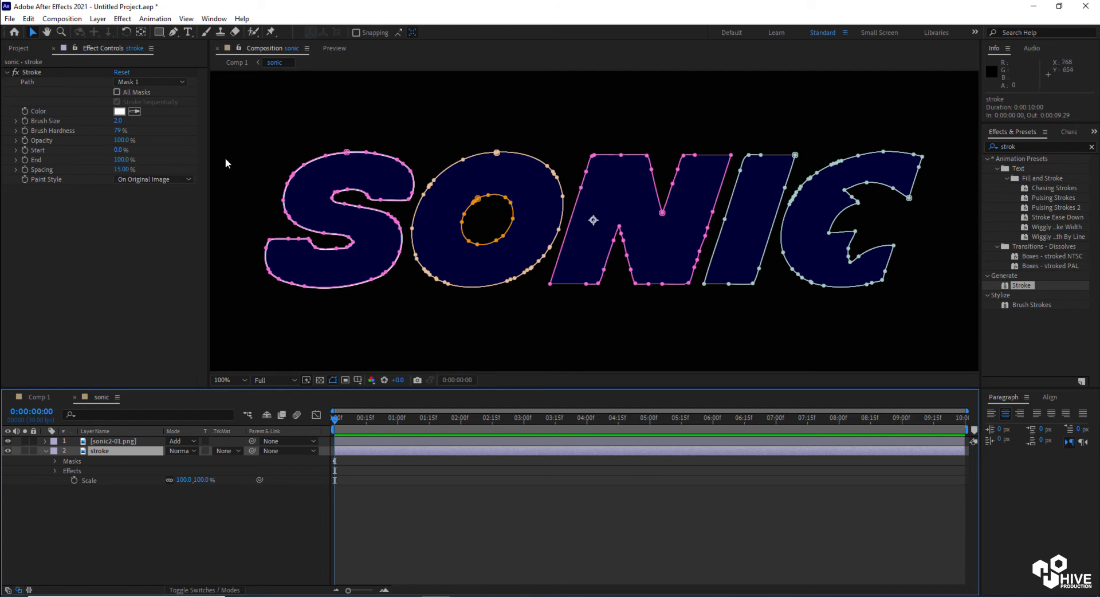
click(150, 82)
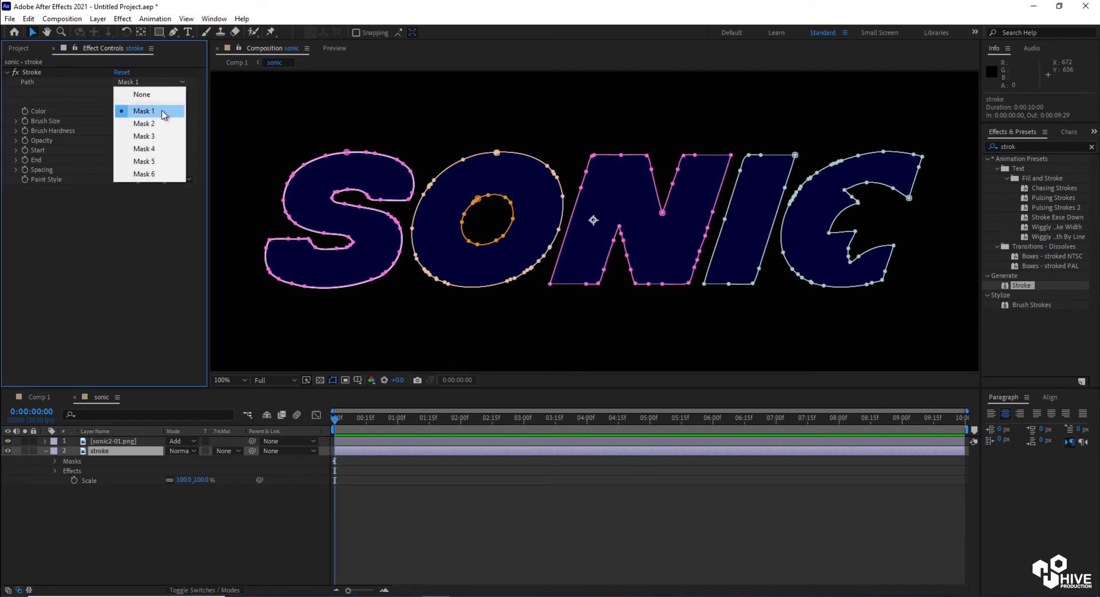
click(138, 259)
Apply a second Stroke effect to the layer and set its path to Mask 2
drag(1007, 293, 379, 452)
click(132, 198)
click(138, 237)
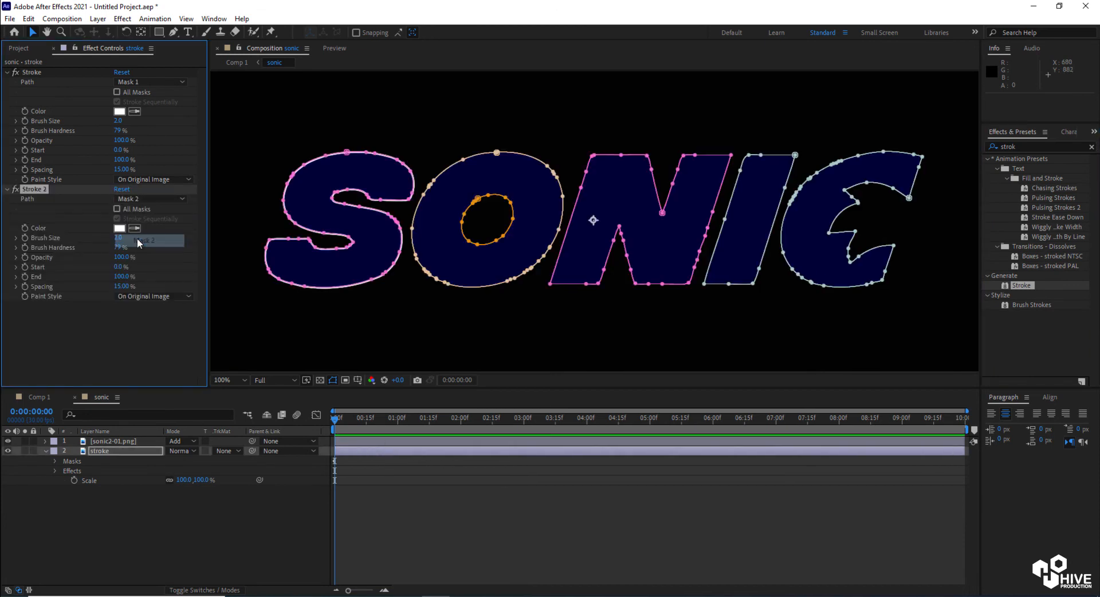
Collapse the first two strokes, apply a third Stroke effect and set its path to Mask 3
click(7, 72)
click(6, 82)
mouse_move(1015, 292)
mouse_down()
mouse_move(515, 452)
mouse_move(449, 455)
mouse_up()
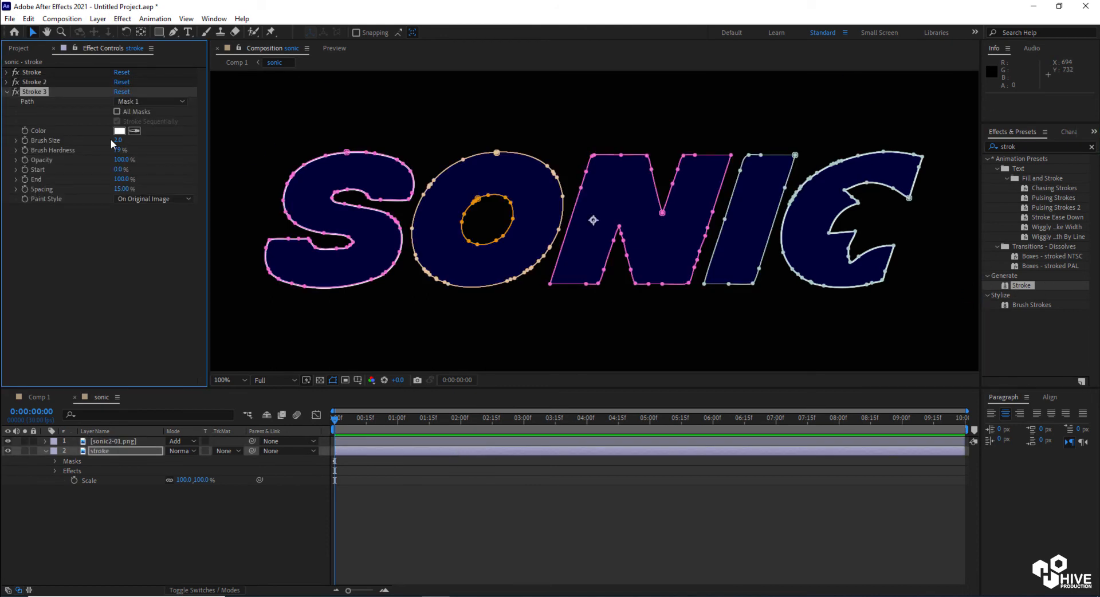
click(150, 101)
click(135, 160)
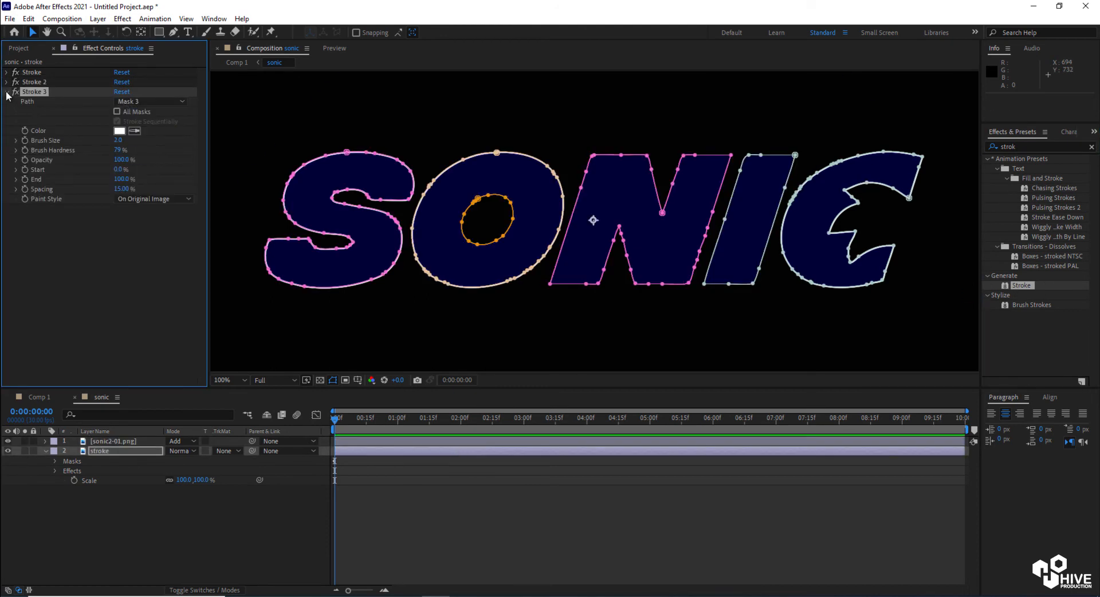
Apply a fourth Stroke effect to the layer and set its path to Mask 4
click(6, 92)
mouse_move(1024, 284)
mouse_down()
mouse_move(561, 438)
mouse_move(549, 453)
mouse_up()
click(134, 112)
click(141, 177)
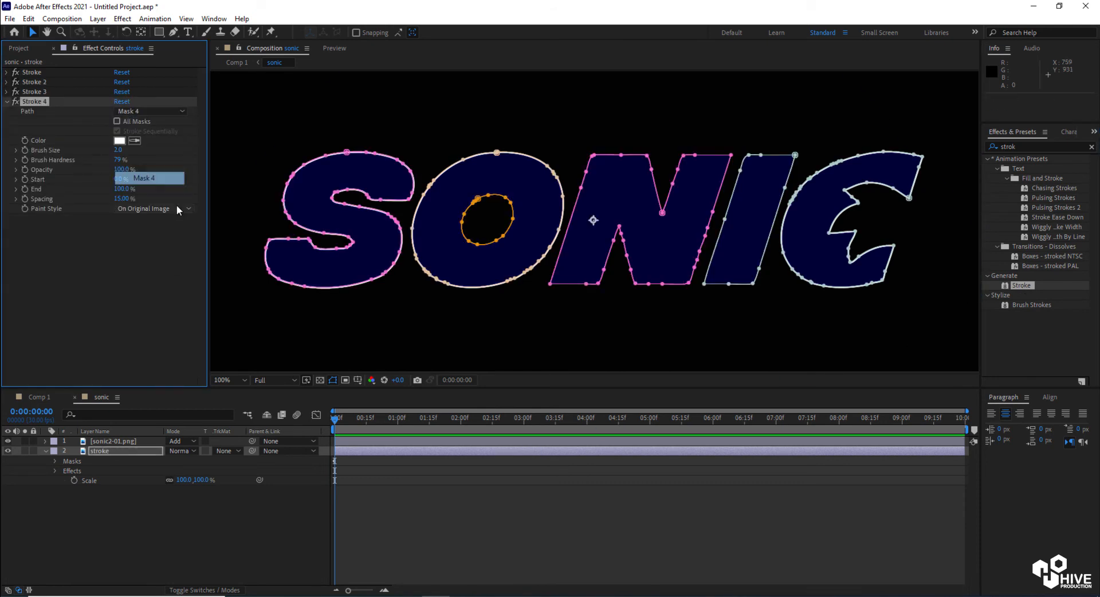
Apply a fifth Stroke effect to the layer and set its path to Mask 5
mouse_move(1016, 287)
mouse_down()
mouse_move(773, 389)
mouse_move(530, 453)
mouse_up()
click(133, 228)
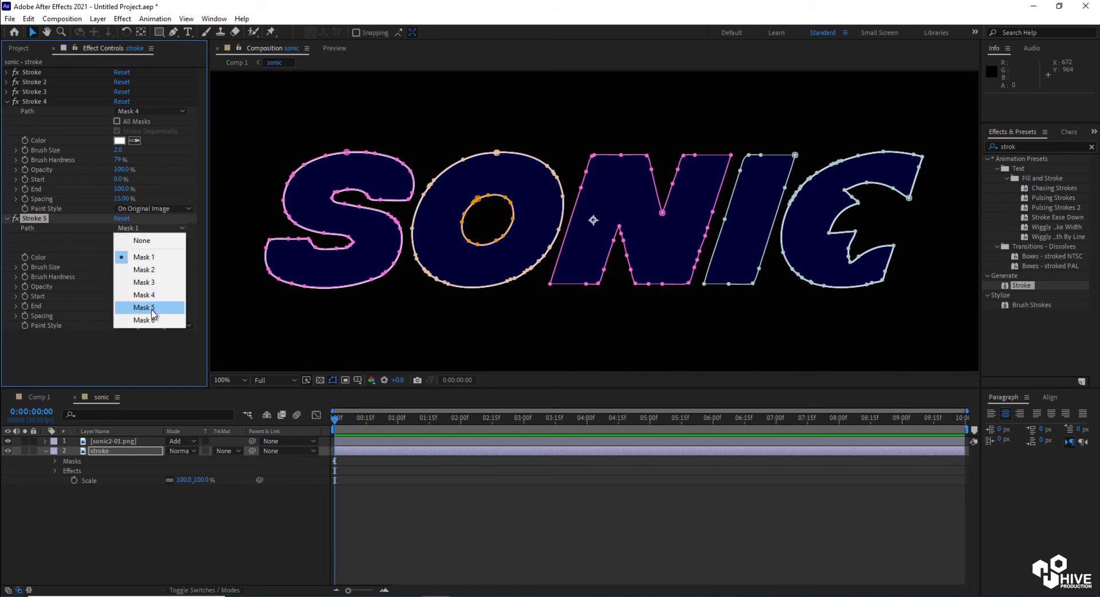
click(144, 307)
Apply a sixth Stroke effect to the layer and set its path to Mask 6
click(7, 102)
click(7, 111)
drag(1021, 288, 669, 450)
click(150, 131)
click(153, 221)
Set the Stroke 6 color to blue 005AFF
click(8, 121)
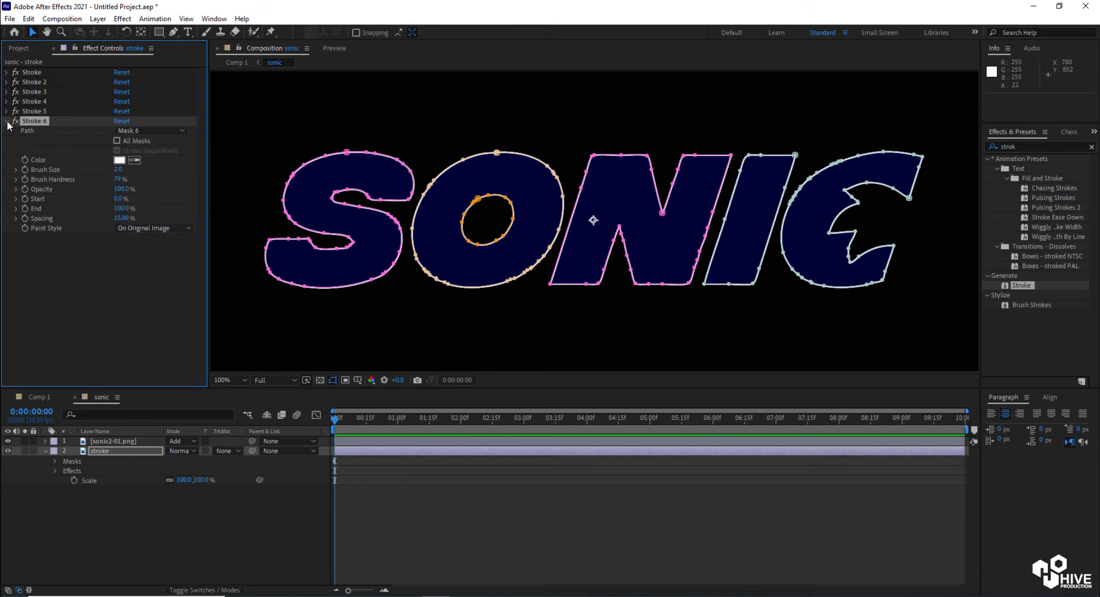
click(703, 298)
key(comma)
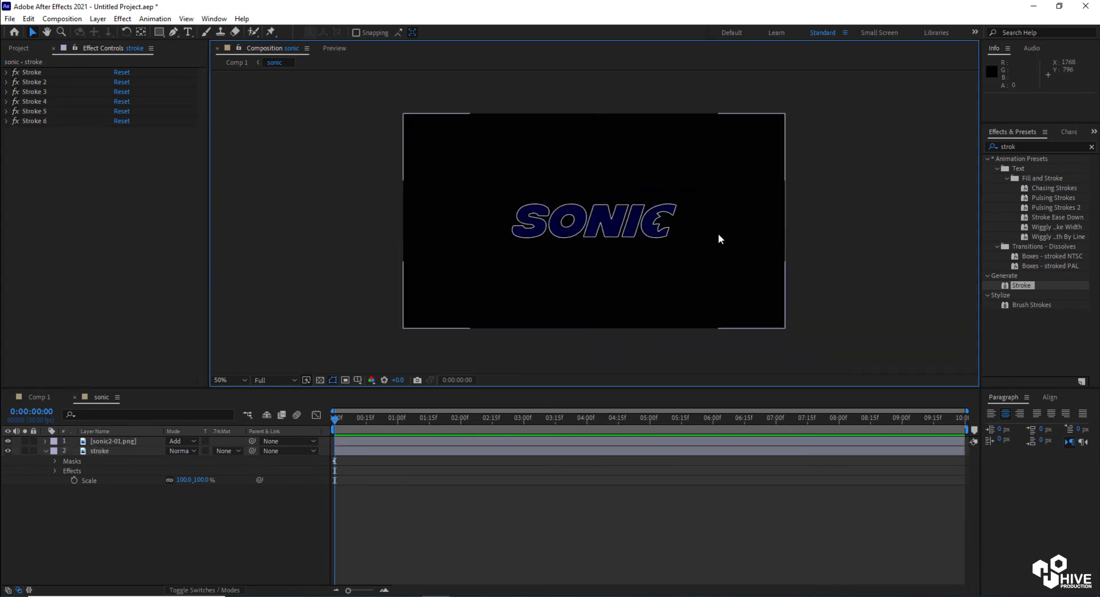
key(period)
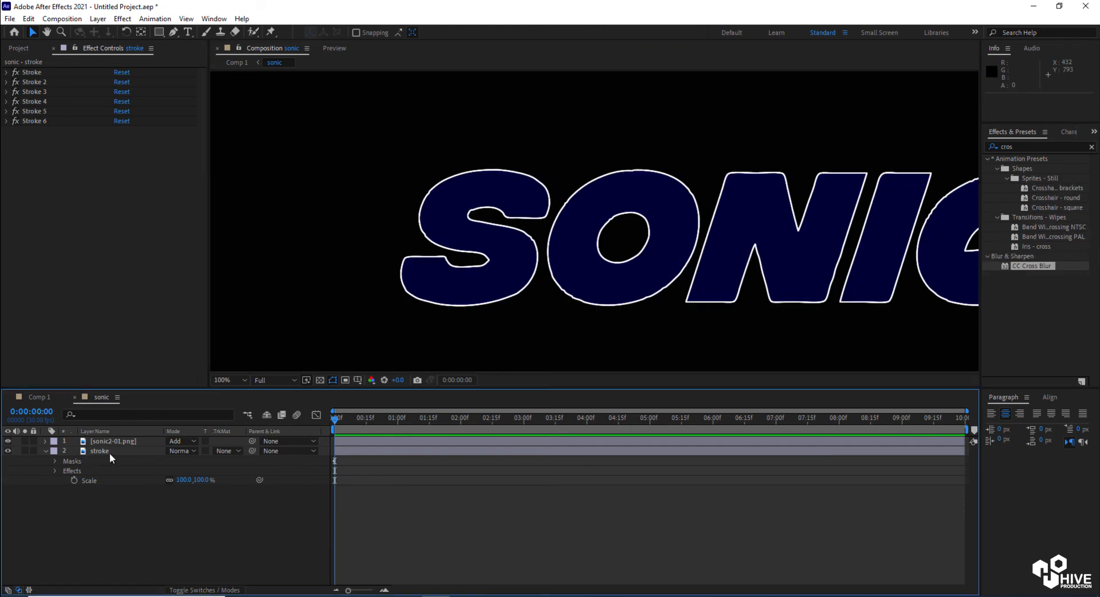
click(109, 453)
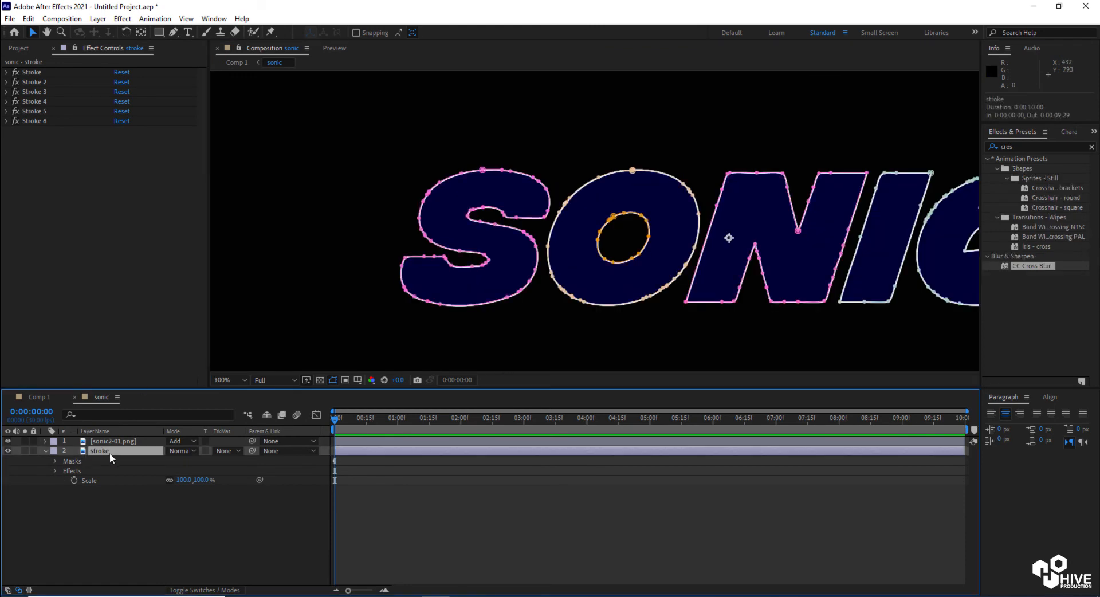
click(7, 122)
click(118, 161)
click(597, 351)
click(690, 304)
click(7, 121)
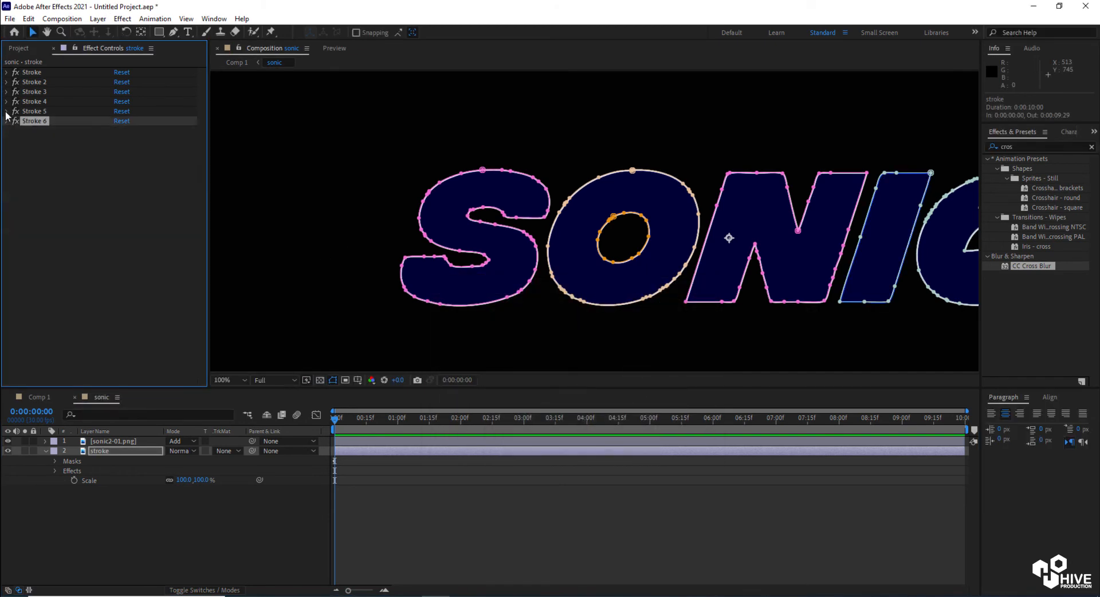
Set the Stroke 5 color to the same blue 005AFF
click(7, 111)
click(119, 150)
click(596, 351)
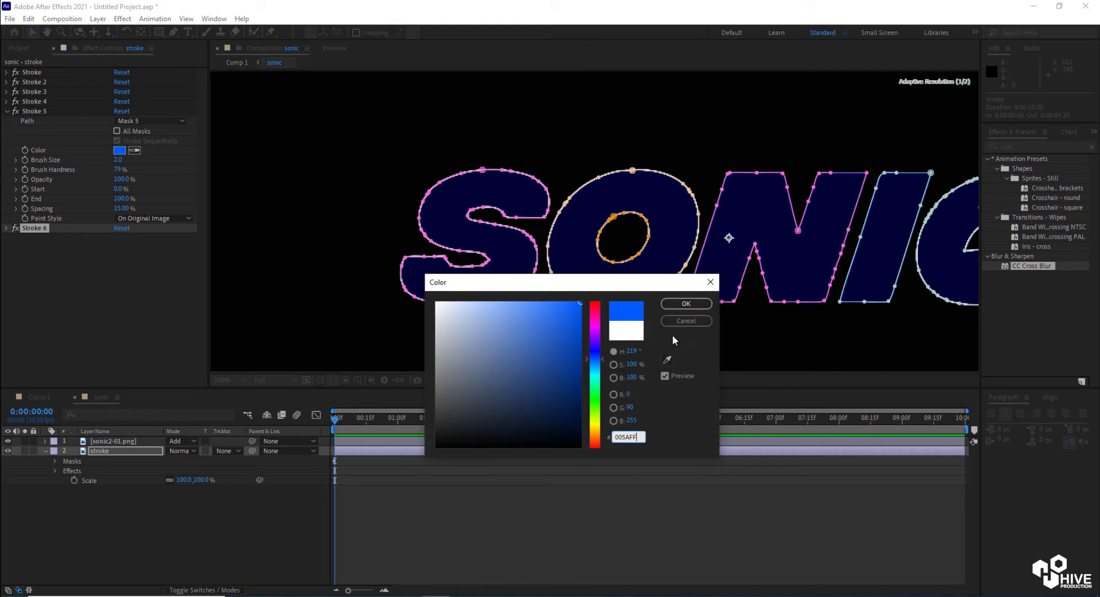
click(690, 304)
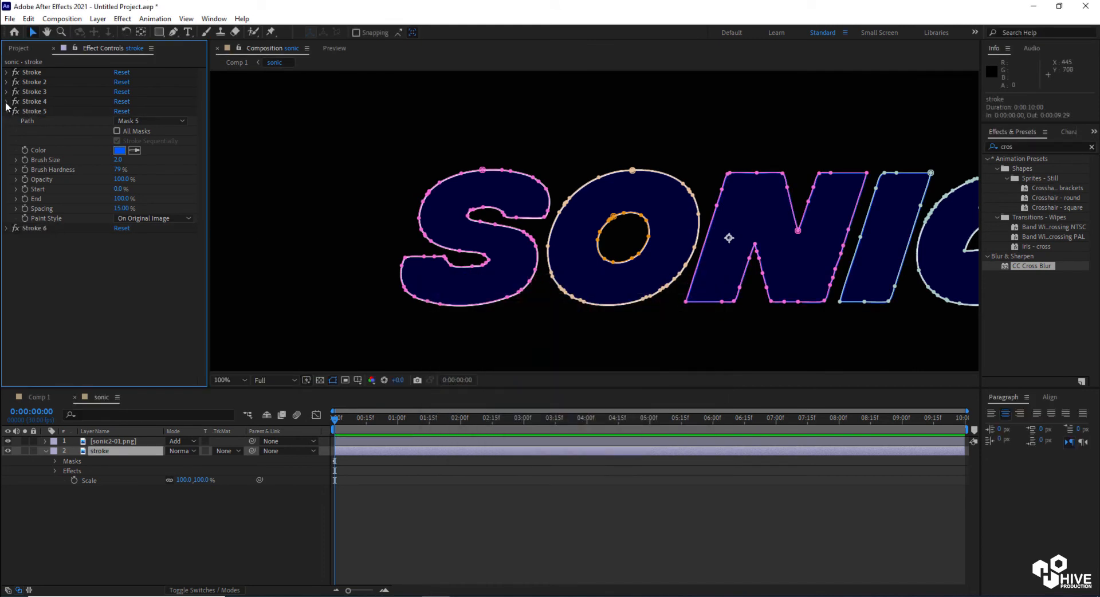
Set the Stroke 4 color to blue 005AFF
click(7, 101)
click(120, 140)
click(596, 351)
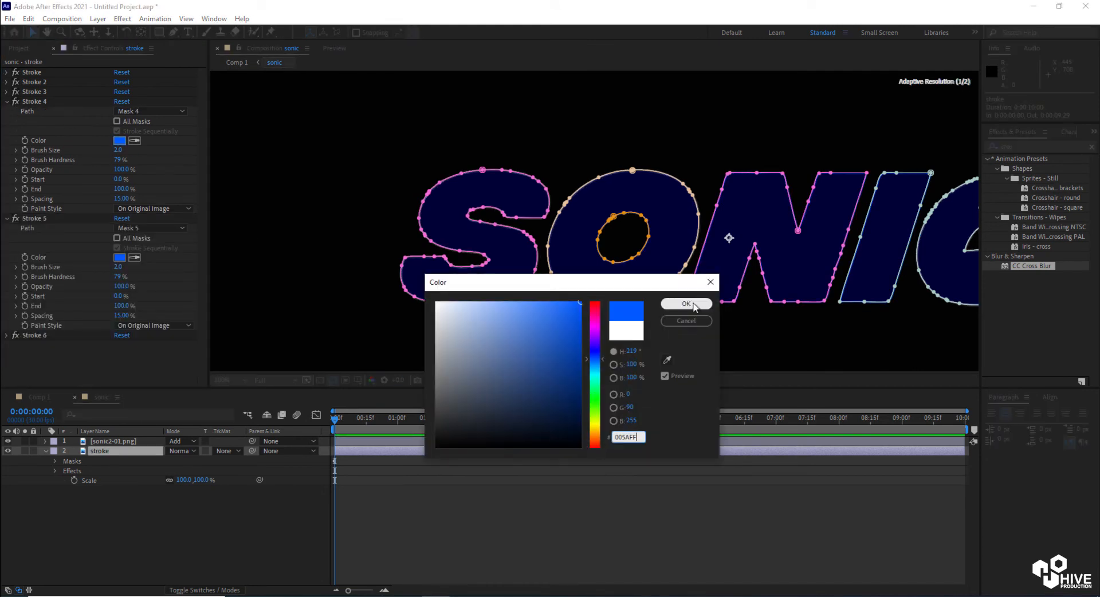
click(690, 304)
Set the Stroke 3 color to blue 005AFF
click(7, 102)
click(7, 91)
click(119, 131)
click(686, 304)
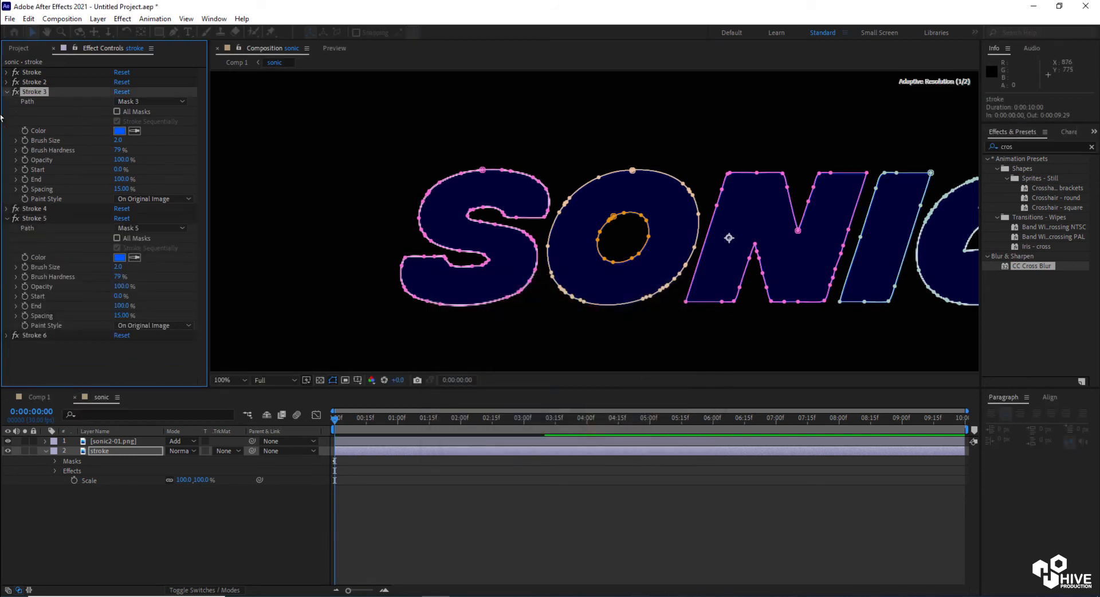
Set the Stroke 2 color to blue 005AFF
click(7, 91)
click(7, 82)
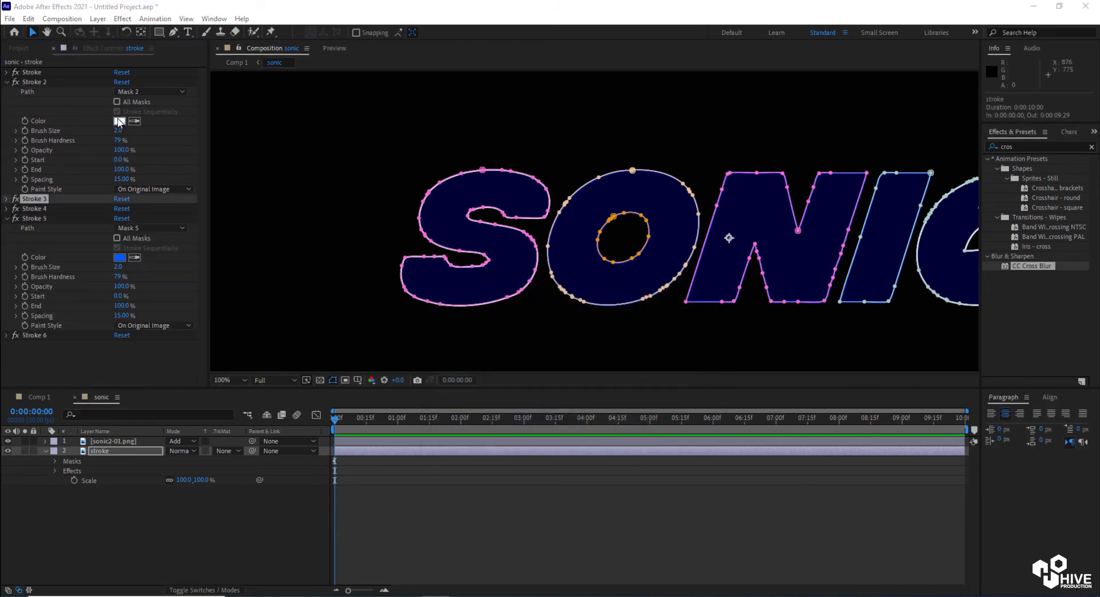
click(119, 122)
click(687, 303)
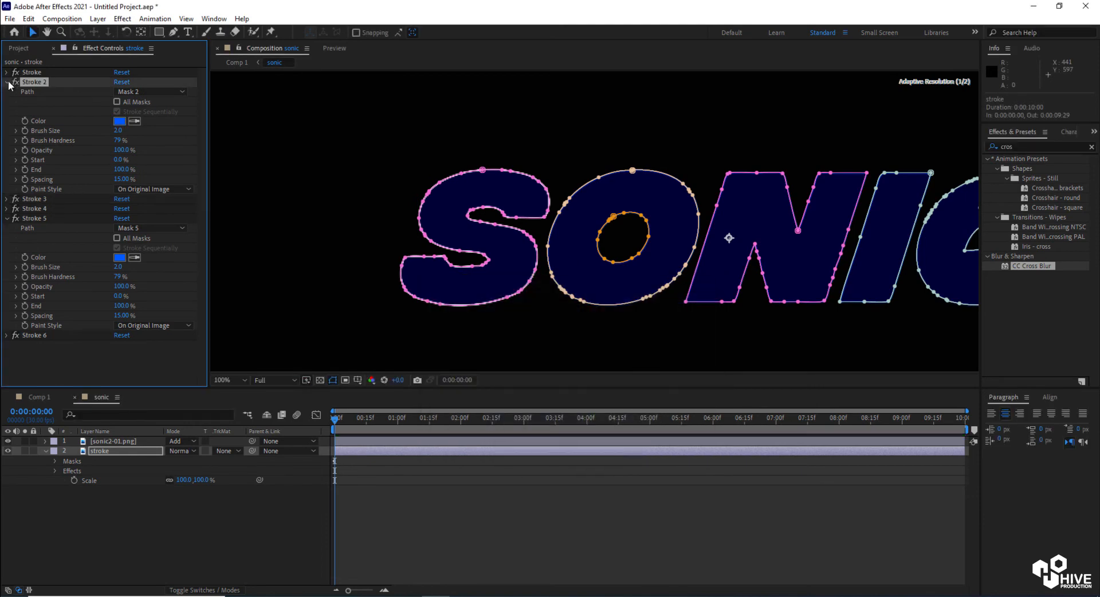
Set the first Stroke effect's color to blue 005AFF and collapse the effects
click(7, 82)
click(6, 72)
click(120, 112)
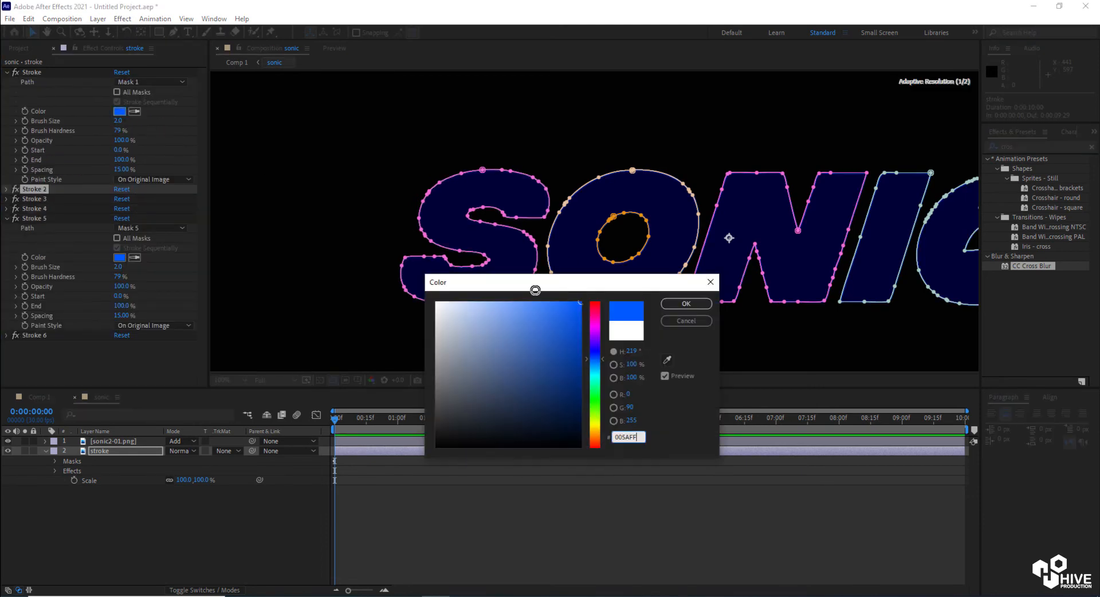
click(693, 302)
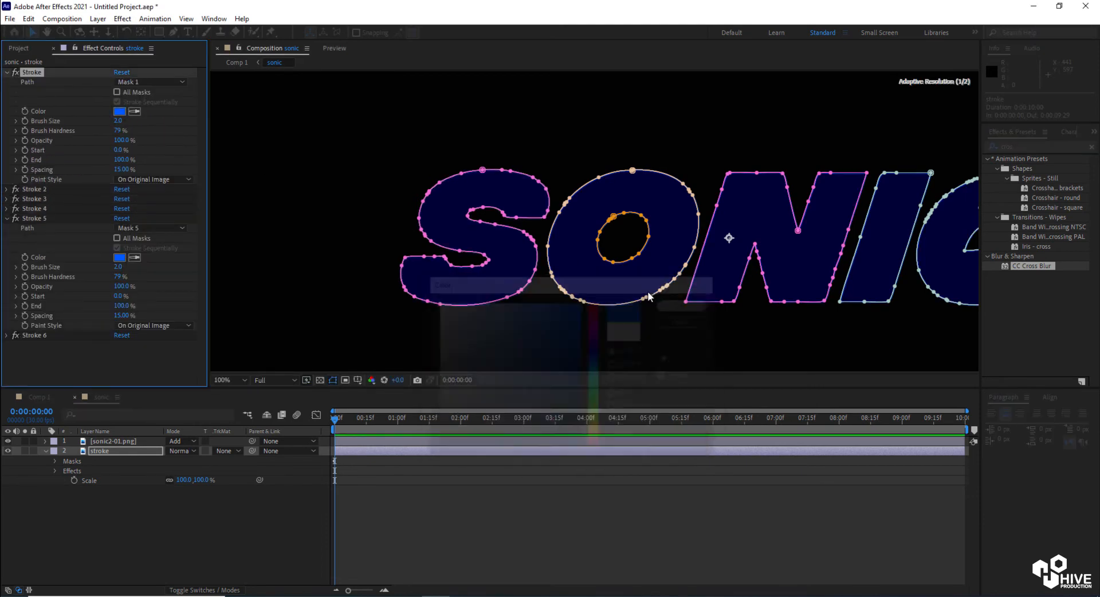
click(7, 72)
click(7, 112)
Duplicate the stroke layer
scroll(381, 266, down, 4)
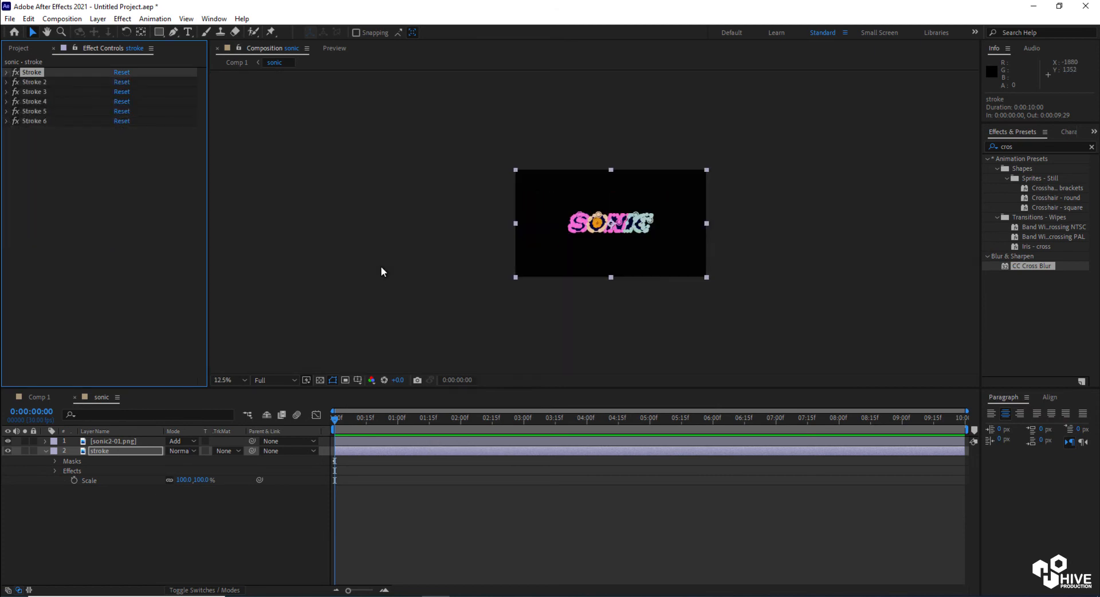
click(381, 266)
scroll(593, 234, up, 3)
scroll(592, 233, up, 2)
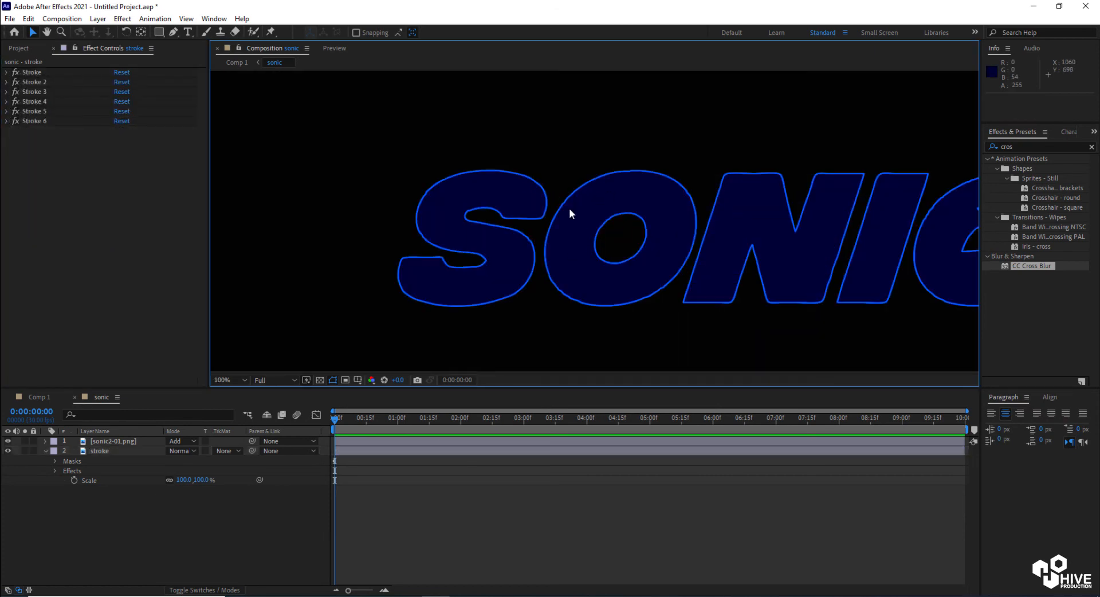
click(101, 451)
click(28, 18)
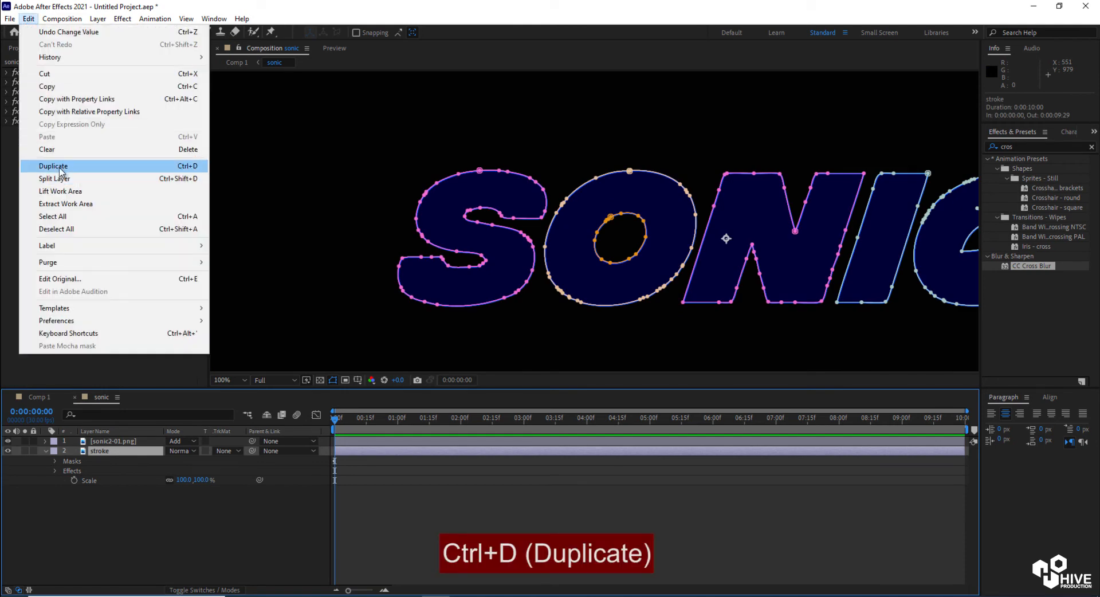
click(60, 167)
Move the duplicated stroke layer to the top of the stack and set its blend mode to Add
drag(124, 451, 132, 441)
click(180, 441)
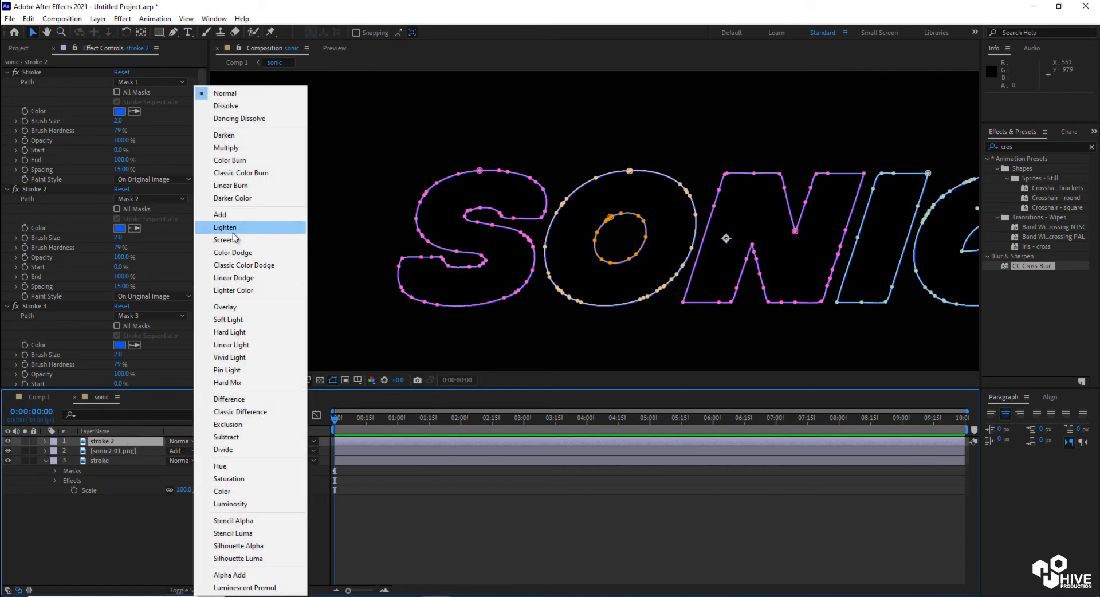
click(227, 214)
Apply CC Cross Blur to the duplicated layer, setting Radius X to 159 and Transfer Mode to Add
drag(1015, 262, 438, 442)
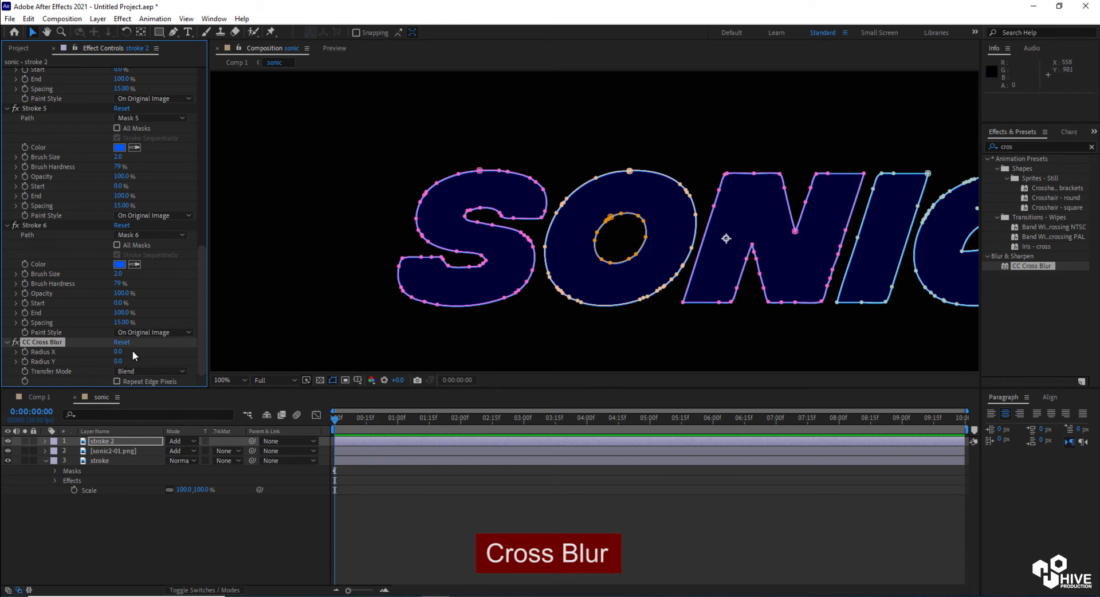
drag(126, 352, 187, 358)
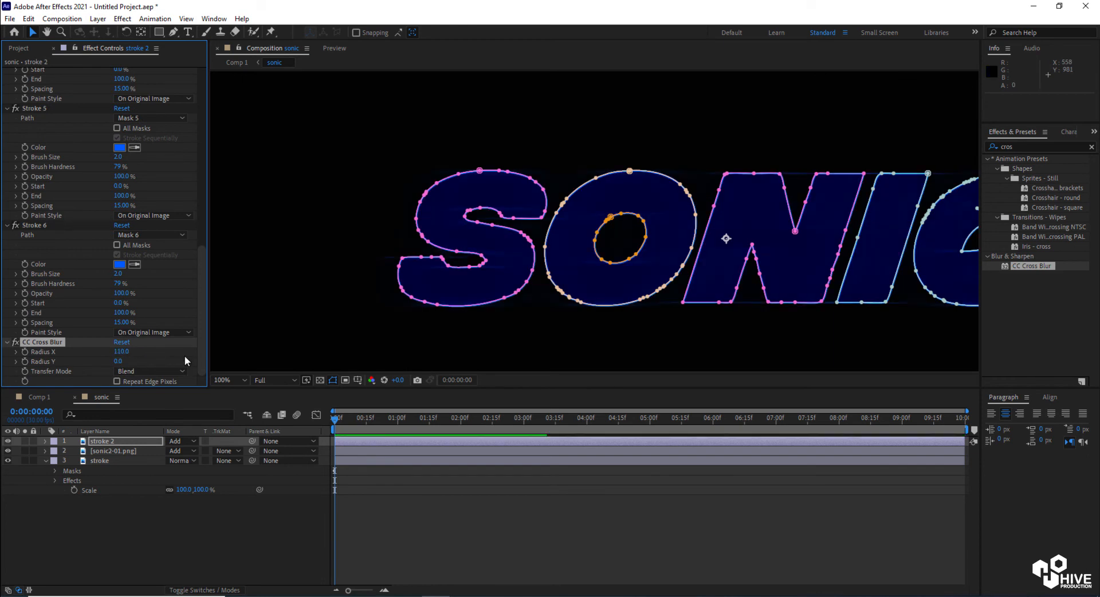
key(period)
drag(121, 351, 150, 351)
click(159, 371)
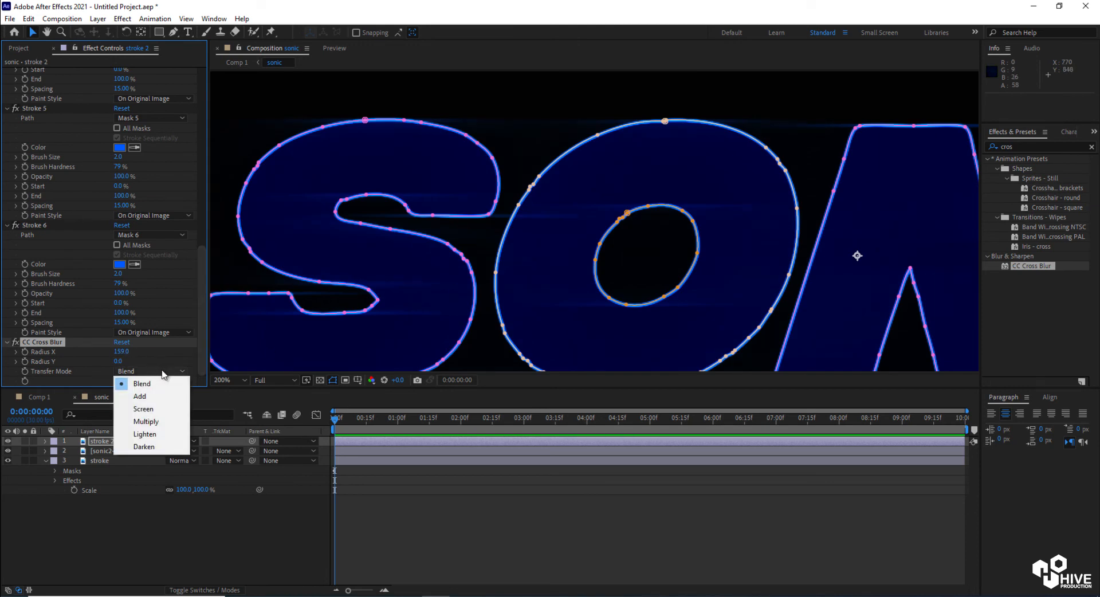
click(141, 397)
Increase the CC Cross Blur Radius X to 692
scroll(616, 270, down, 4)
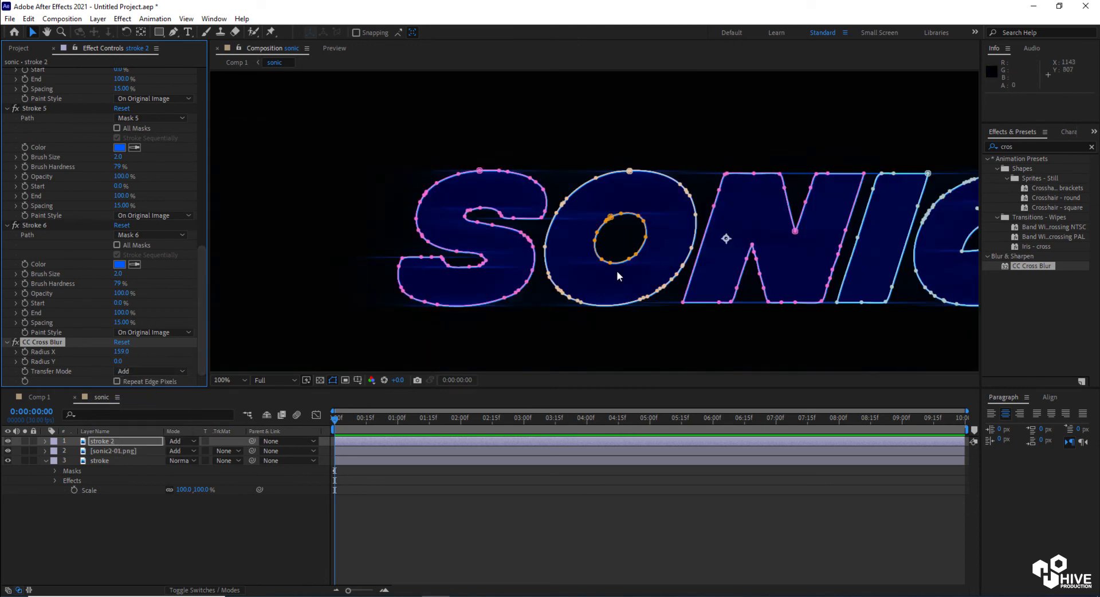
scroll(626, 263, up, 4)
drag(124, 351, 349, 354)
scroll(450, 292, down, 4)
scroll(450, 297, up, 2)
drag(132, 351, 198, 348)
scroll(479, 231, up, 2)
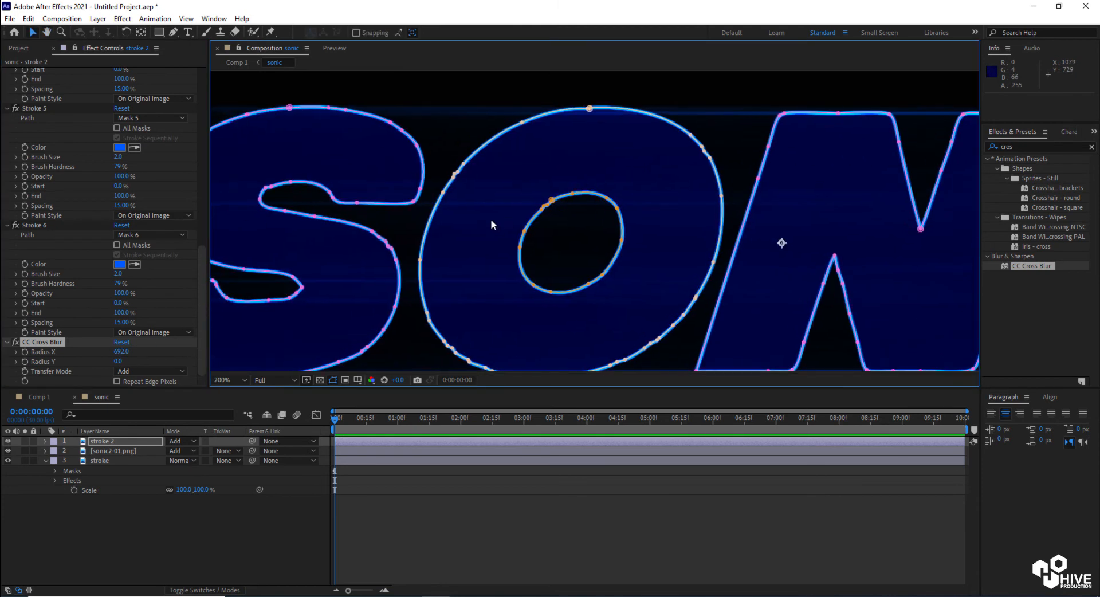
Return to Comp 1 and add a new adjustment layer above the sonic layers
click(36, 397)
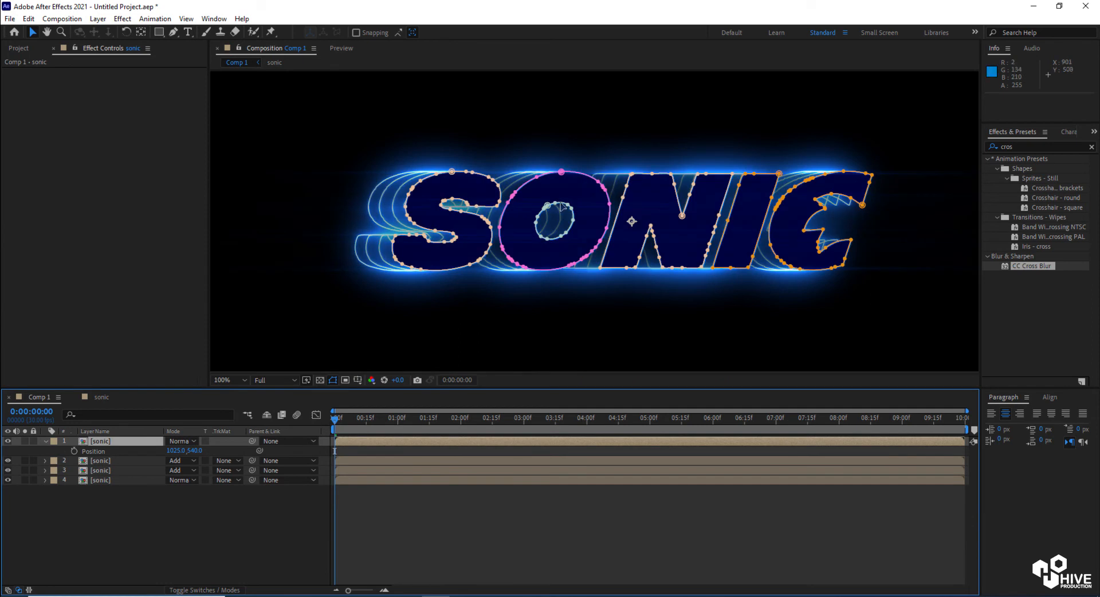
scroll(564, 223, up, 2)
scroll(475, 225, down, 2)
click(45, 441)
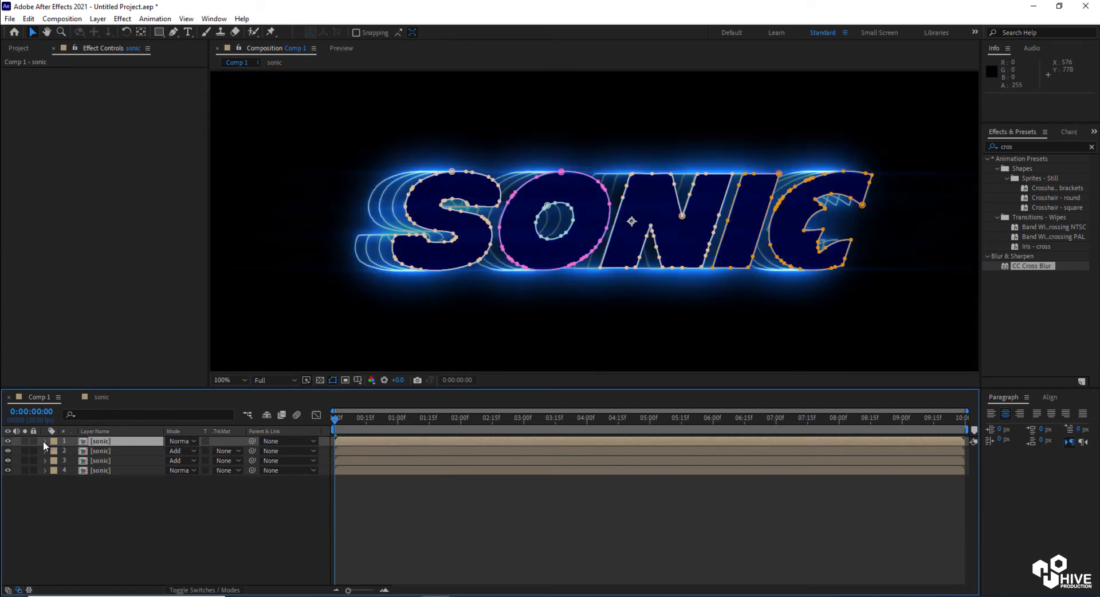
click(160, 527)
right_click(159, 524)
mouse_move(195, 404)
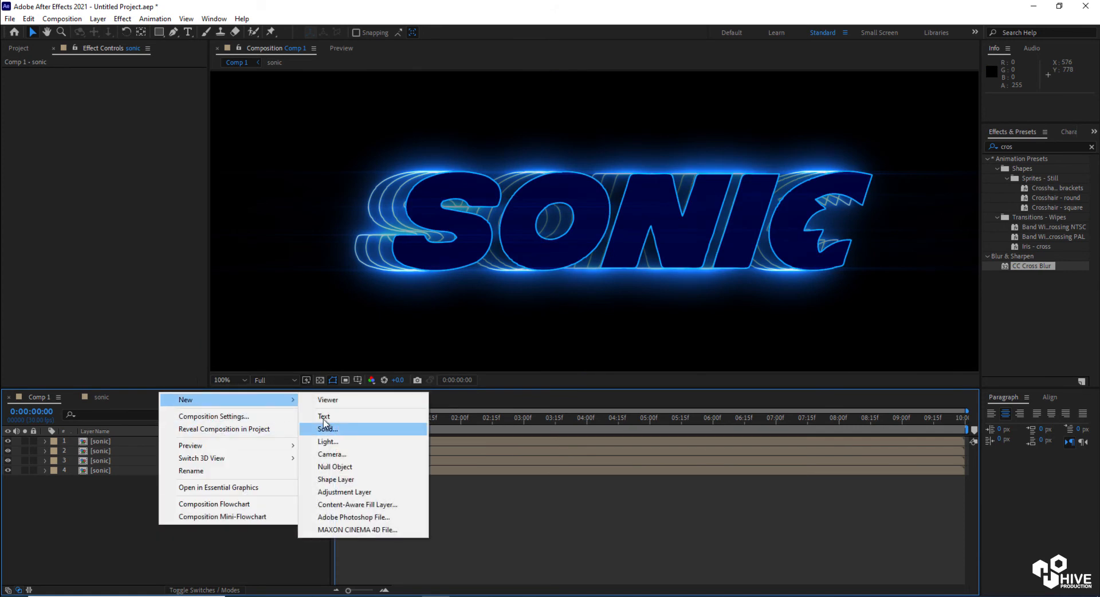
click(343, 492)
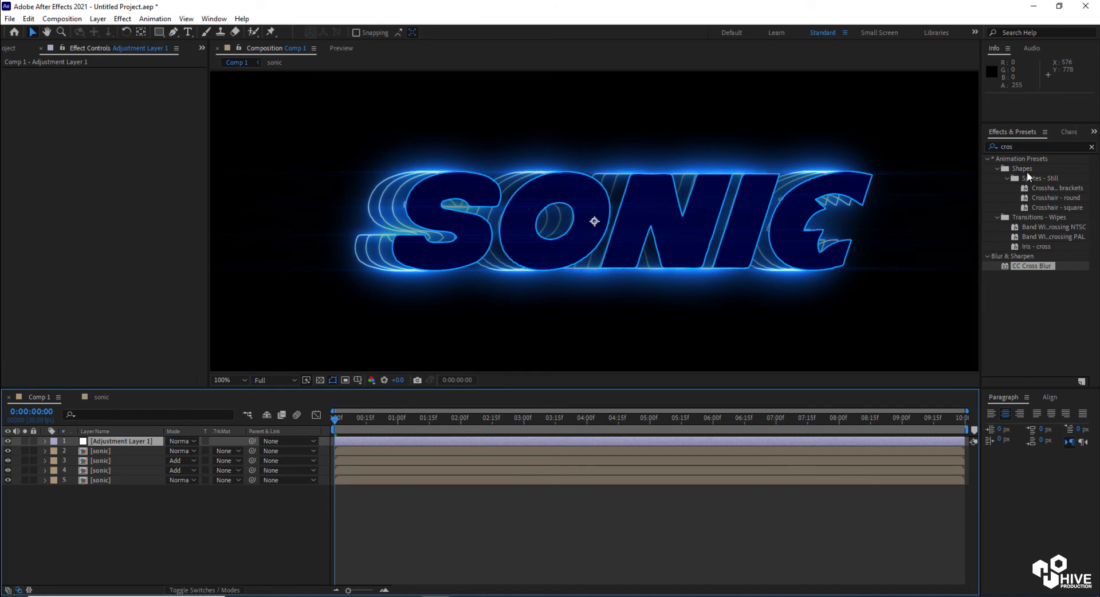
Apply Glow to the adjustment layer with Glow Threshold 51.8%, Glow Radius 31 and Glow Intensity 0.7
click(1019, 147)
text(glo)
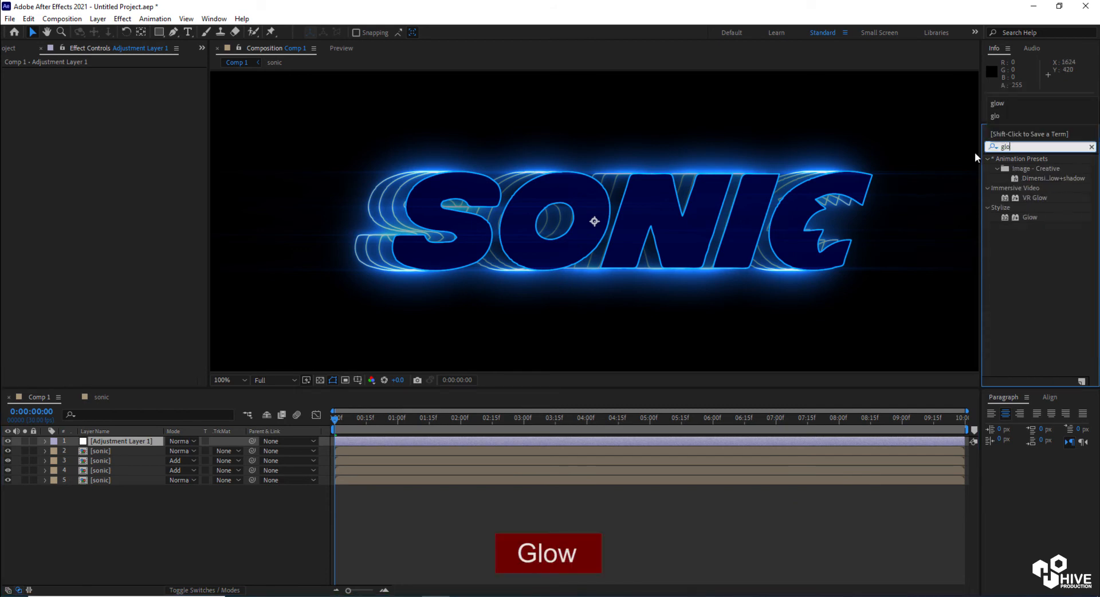
drag(1023, 218, 555, 445)
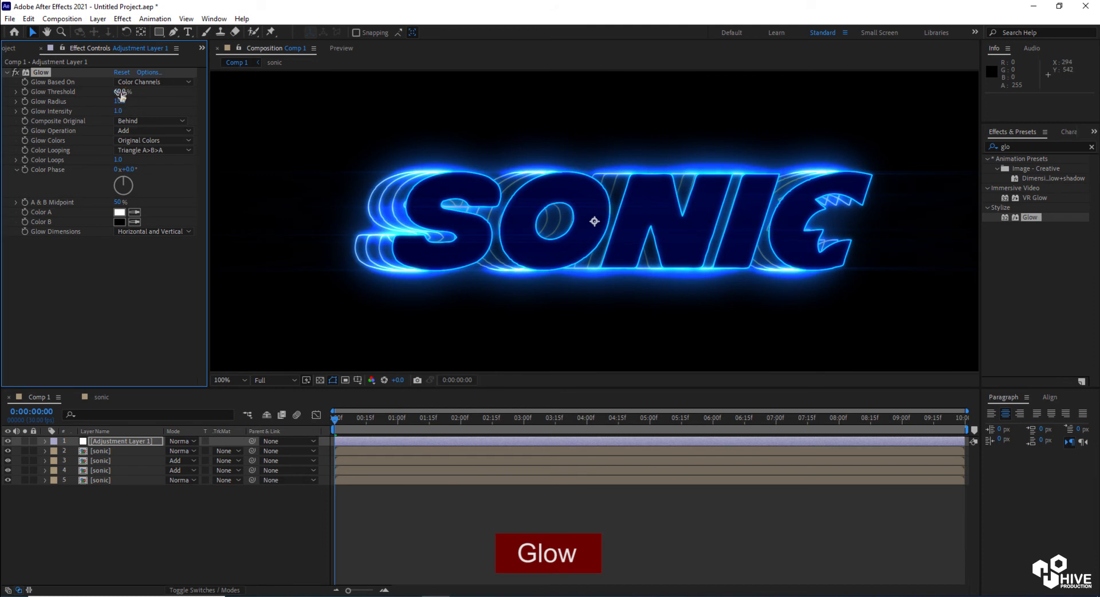
drag(133, 91, 111, 115)
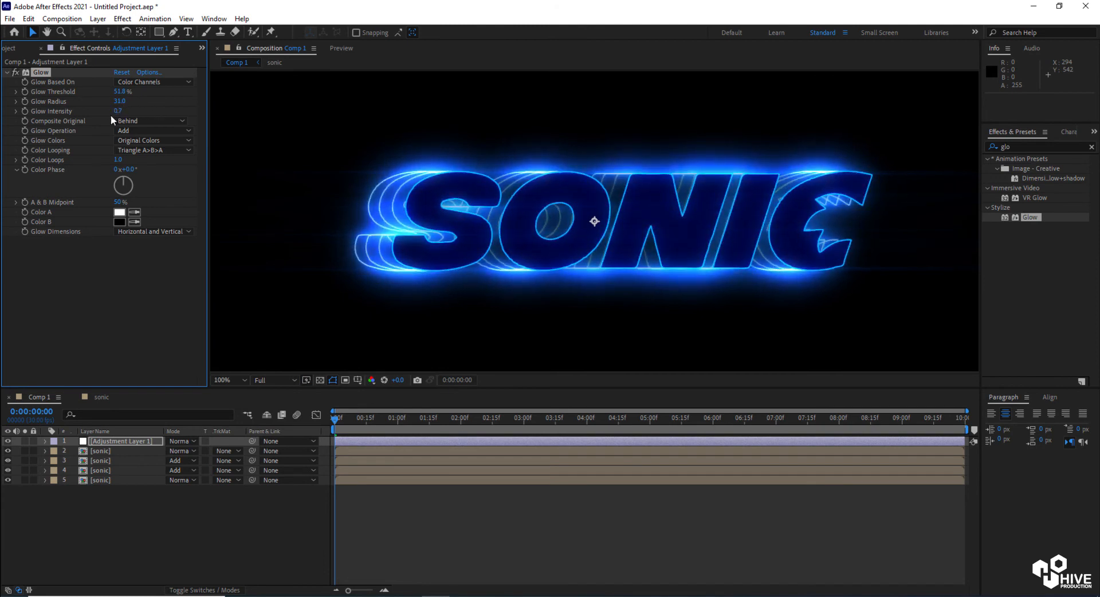
Select the four sonic layers and pre-compose them into a new composition named sonicText
scroll(598, 264, down, 2)
click(283, 268)
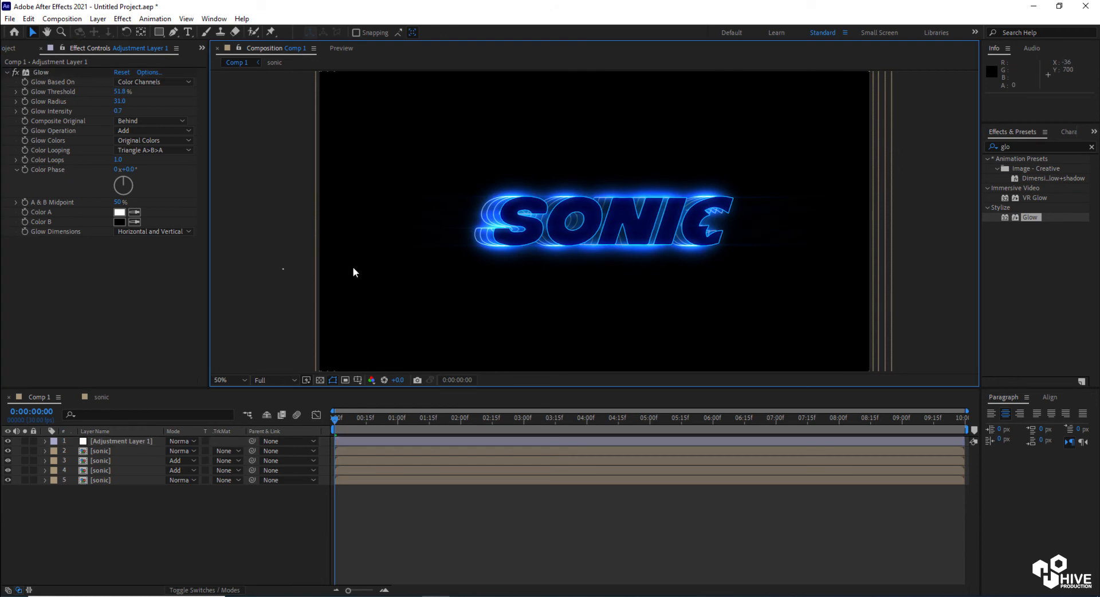
click(413, 538)
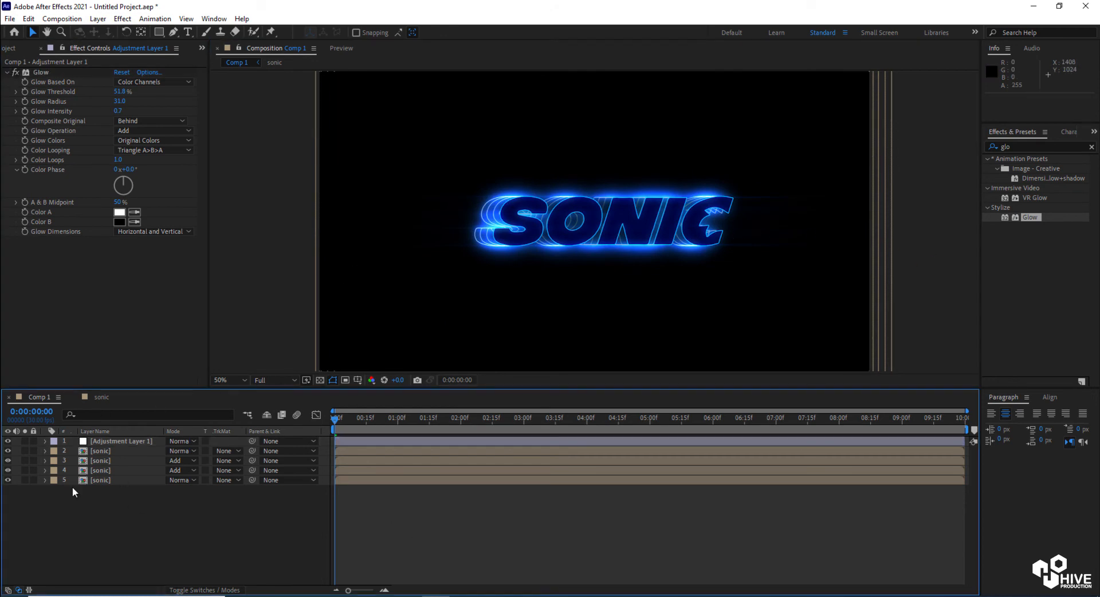
click(91, 451)
shift+click(111, 482)
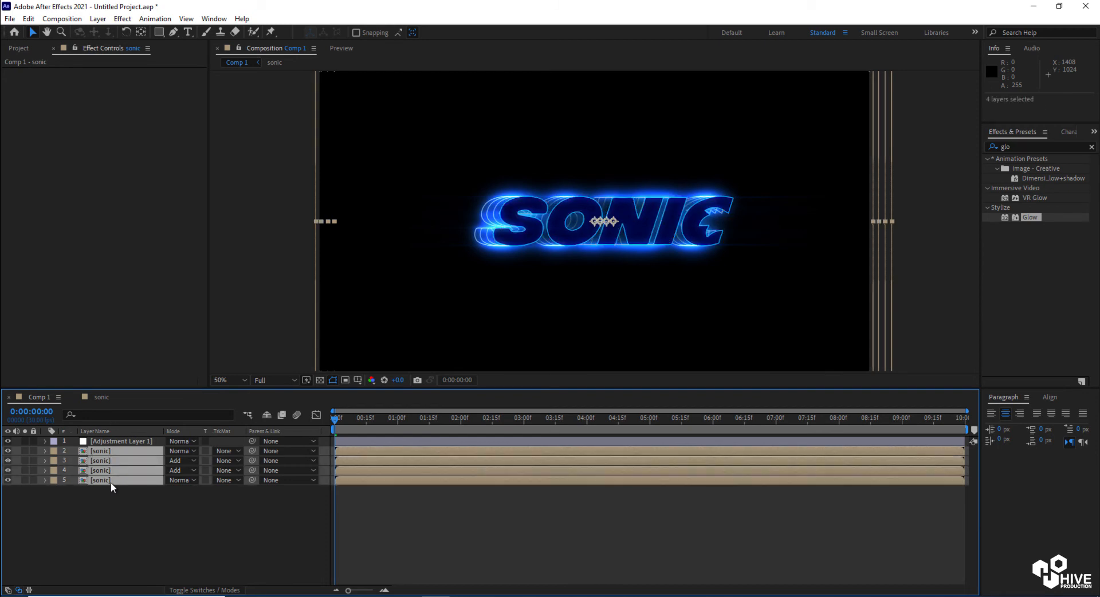
click(29, 19)
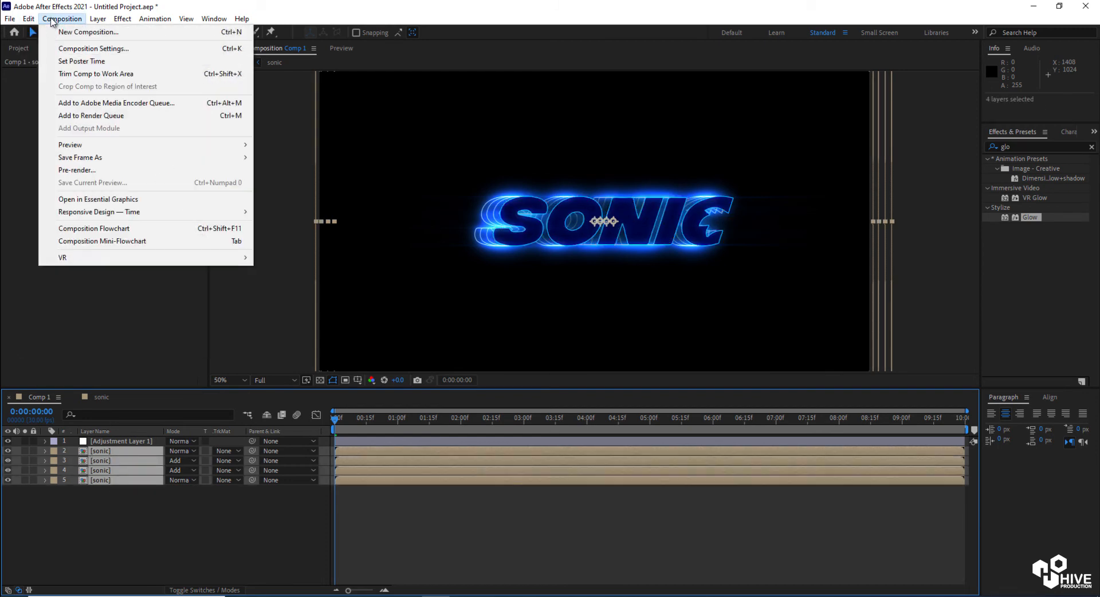
click(62, 19)
click(98, 19)
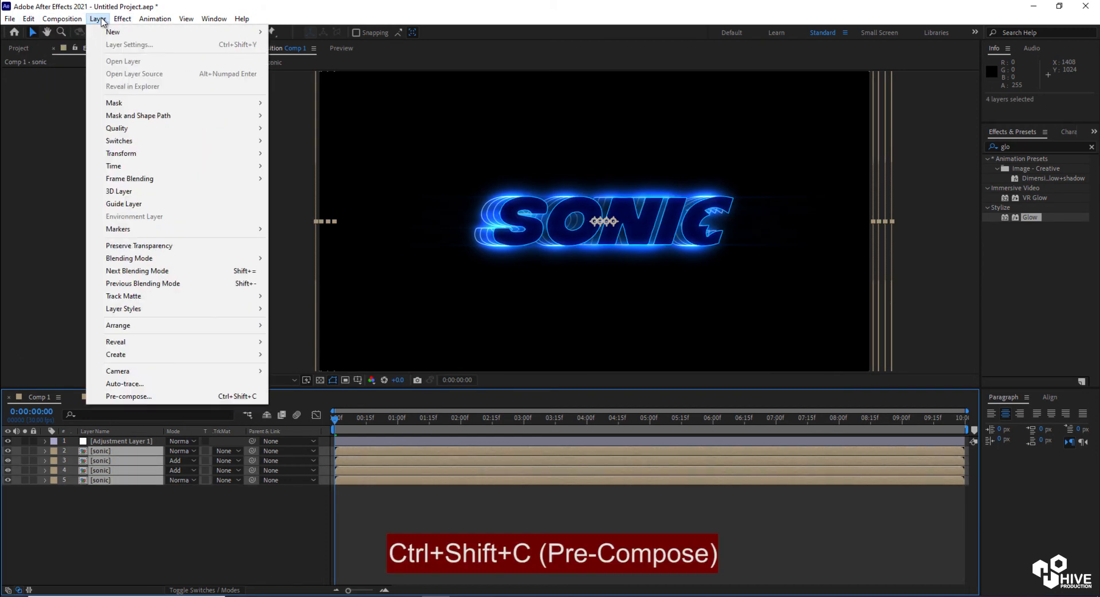
click(212, 396)
text(sonicText)
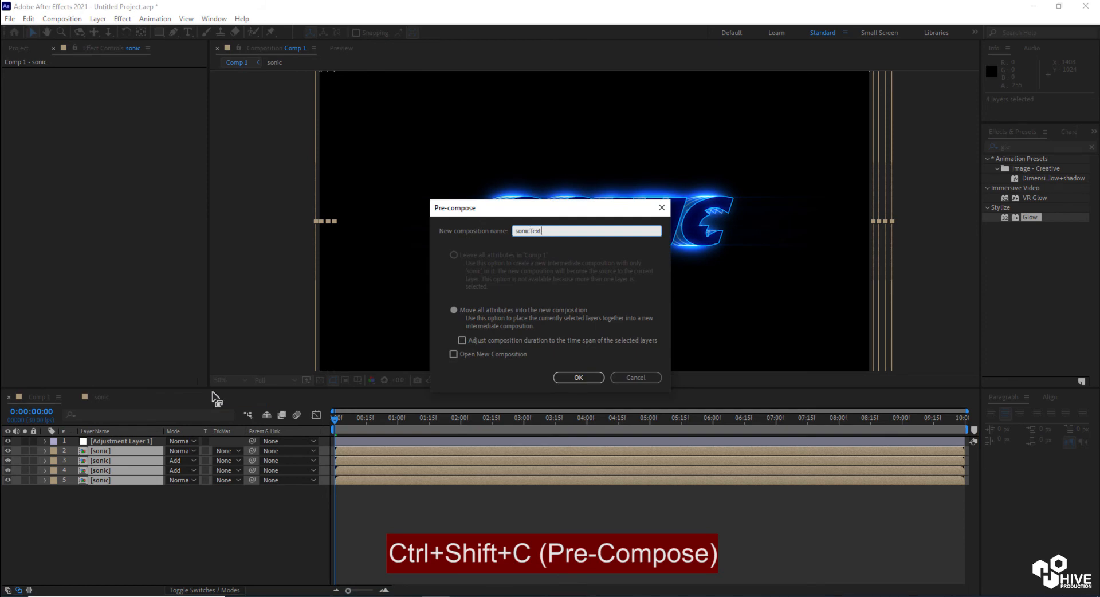
key(Return)
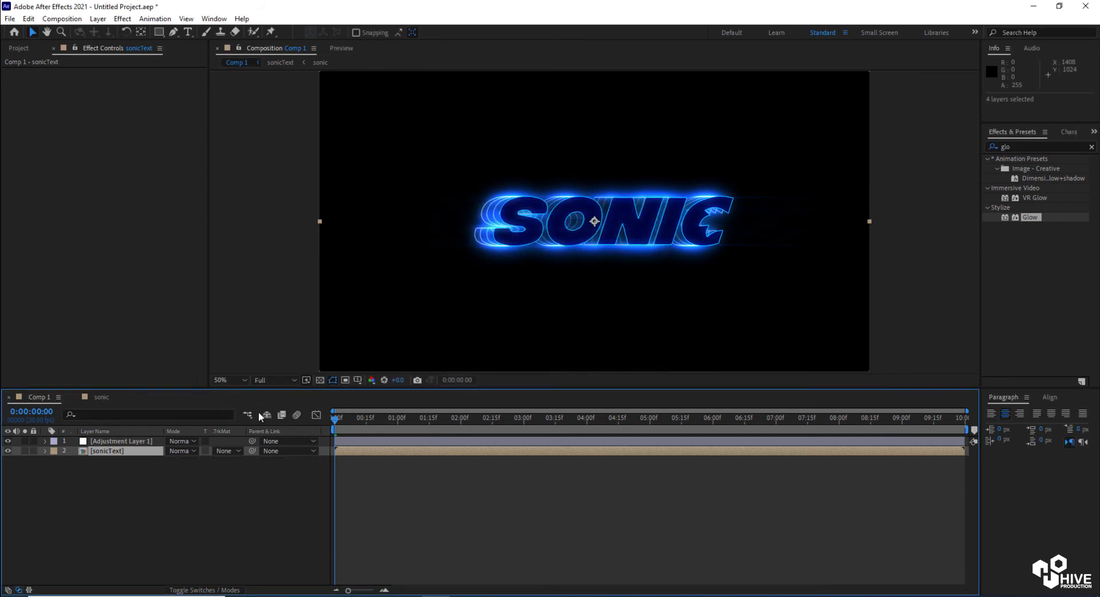
Import the 2-01.png image and add it to Comp 1
click(19, 49)
double_click(126, 303)
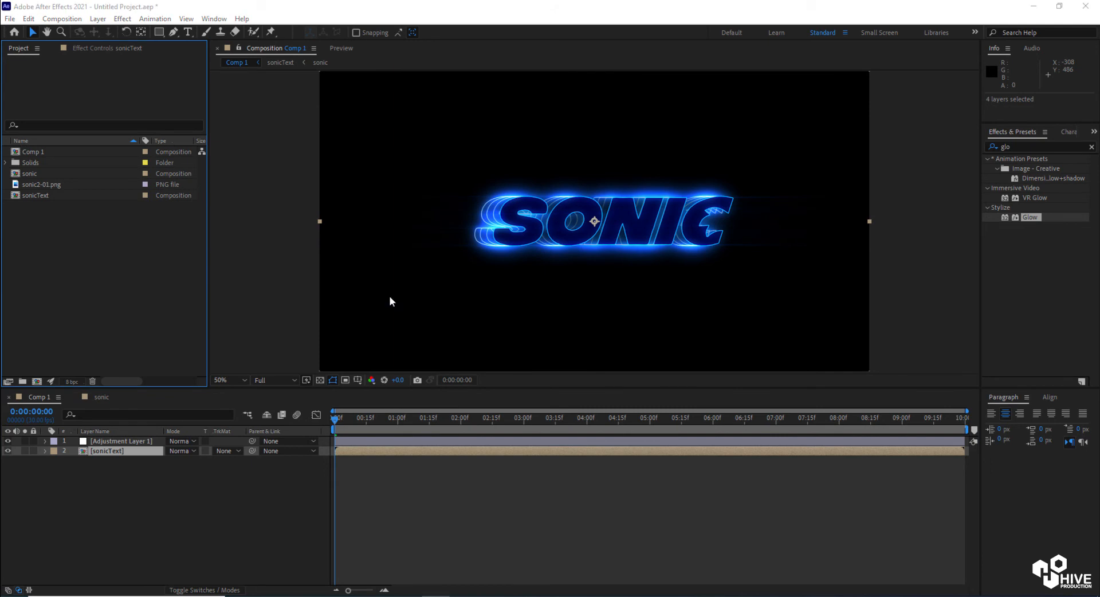
double_click(197, 126)
drag(34, 151, 626, 220)
scroll(687, 221, up, 2)
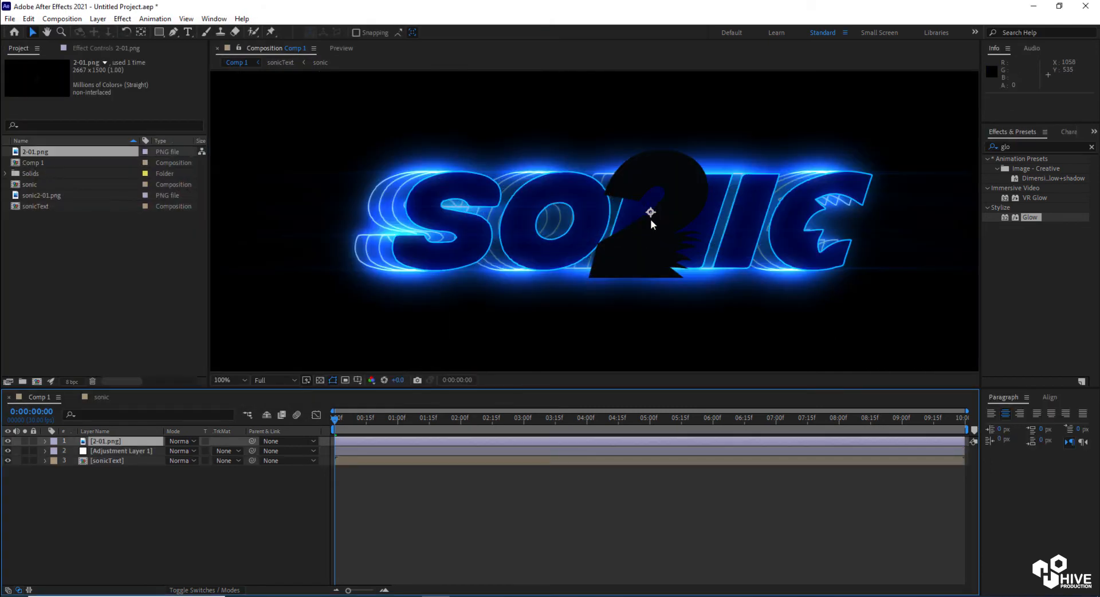
Pre-compose the 2-01.png layer into a new composition named no.2
key(ctrl+shift+c)
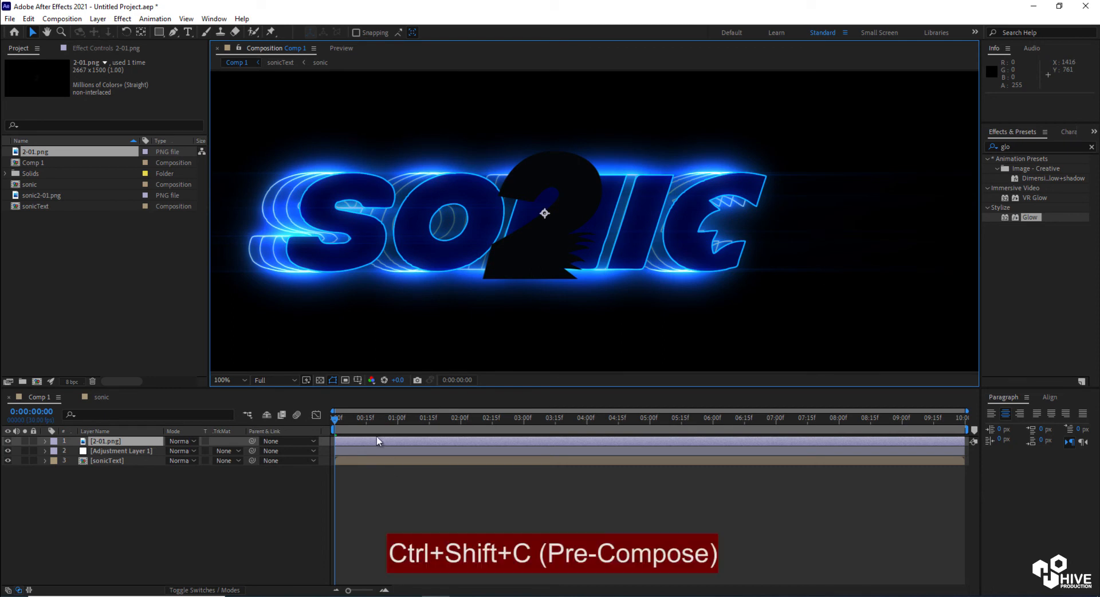
right_click(370, 445)
click(411, 374)
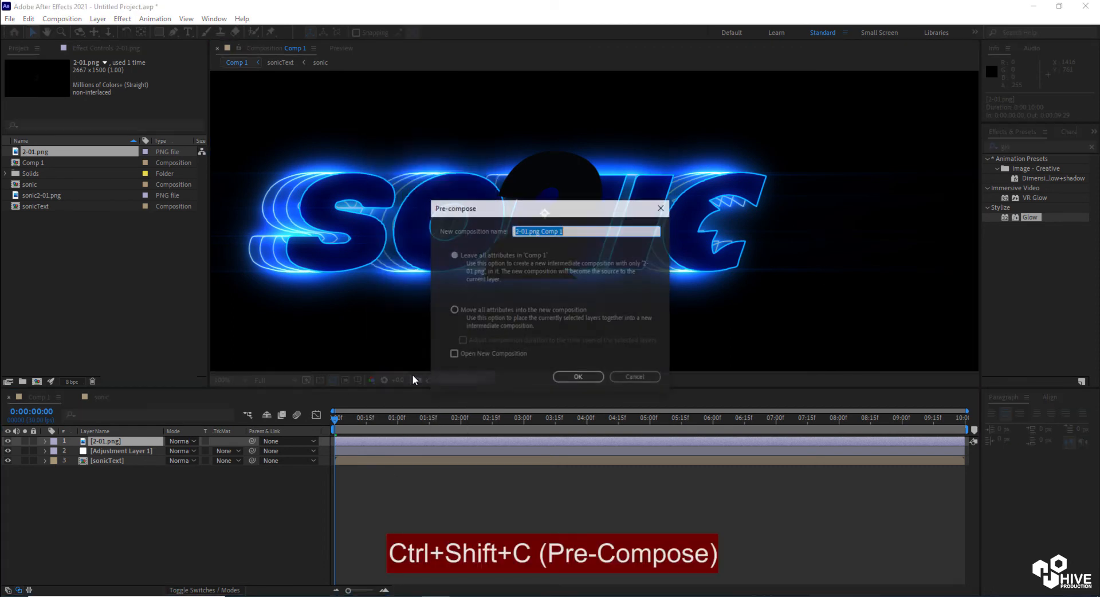
text(no.2)
click(597, 376)
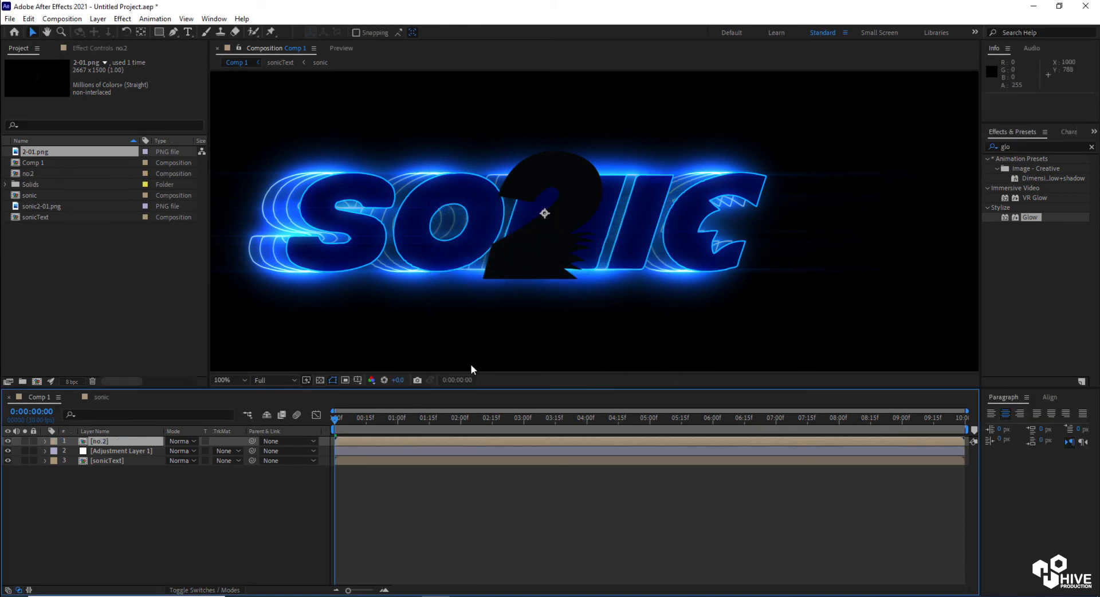
Auto-trace the no.2 layer to create masks around the number 2
click(98, 19)
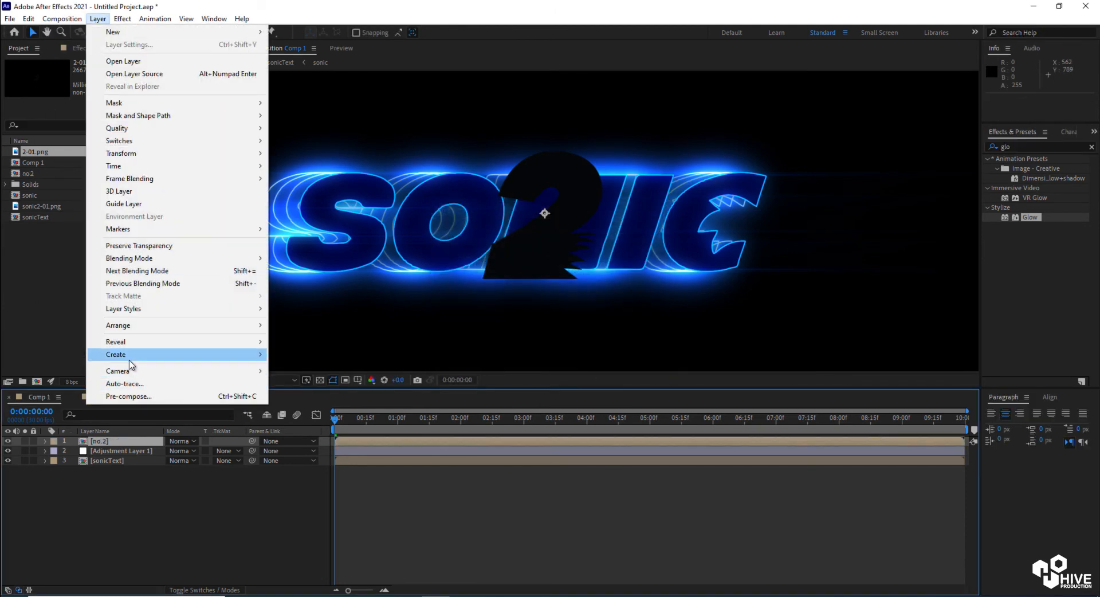
click(134, 385)
click(583, 397)
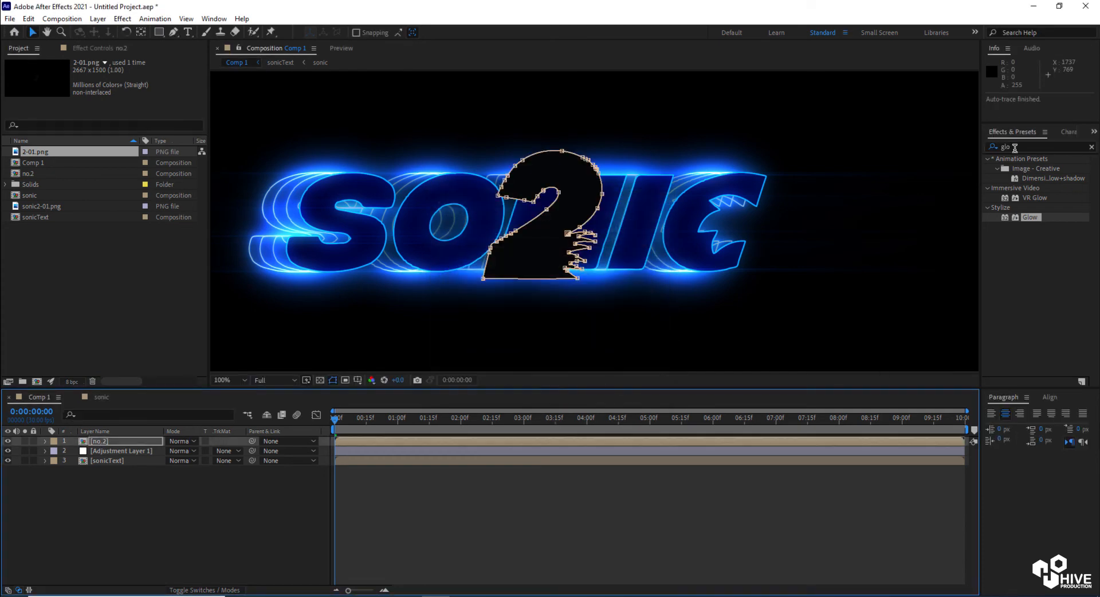
Apply the Saber effect to the no.2 layer and set its Core Type to Layer Masks
drag(1013, 147, 970, 148)
text(sabe)
drag(1025, 169, 456, 441)
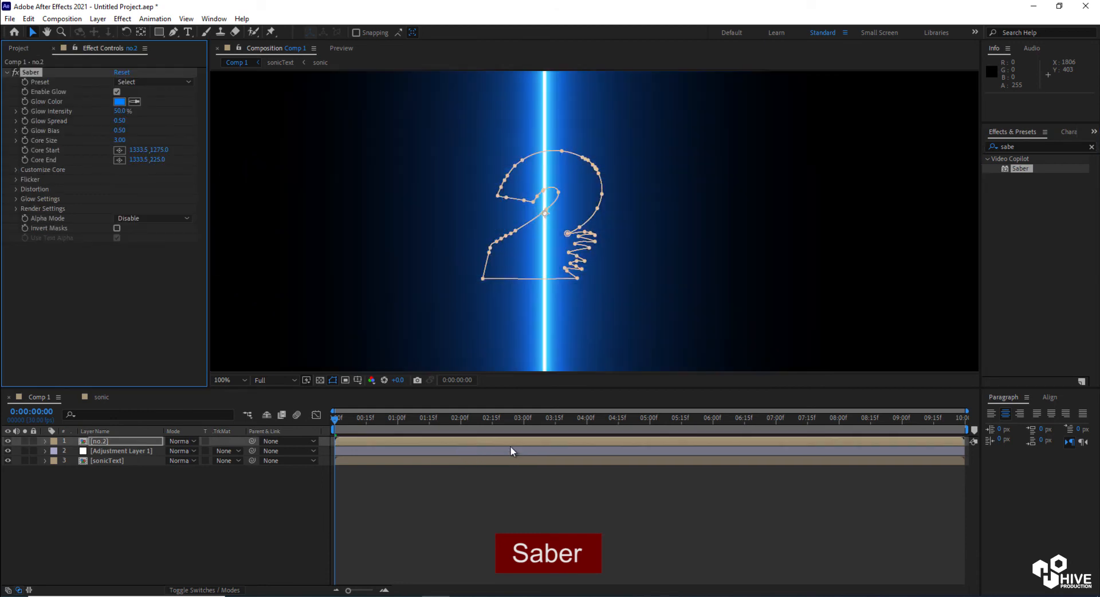
click(16, 169)
click(150, 179)
click(152, 204)
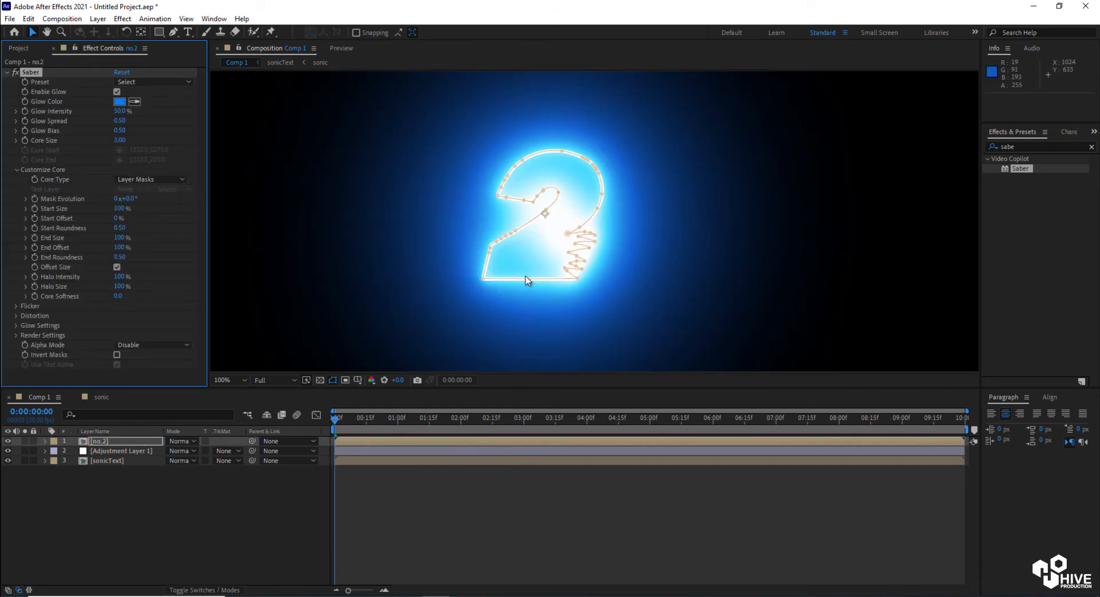
Set the Saber glow color to orange FFA200
click(125, 101)
click(595, 427)
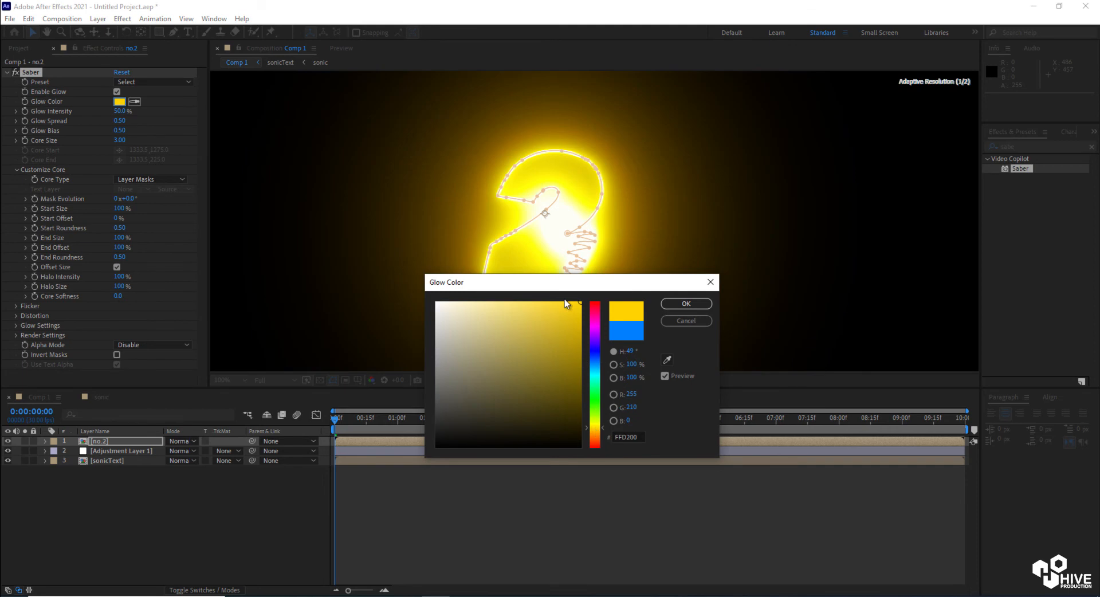
click(595, 435)
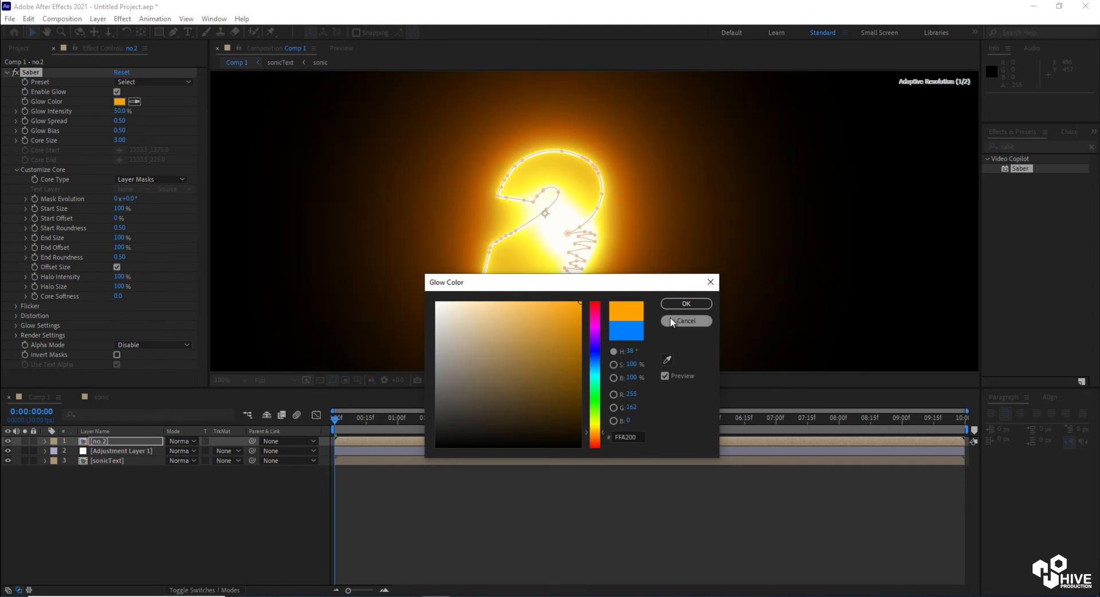
click(686, 303)
Set Saber Glow Intensity to 12%, Glow Bias to 0.43 and Core Size to 1.40
mouse_move(115, 112)
mouse_down()
mouse_move(89, 109)
mouse_move(114, 116)
mouse_up()
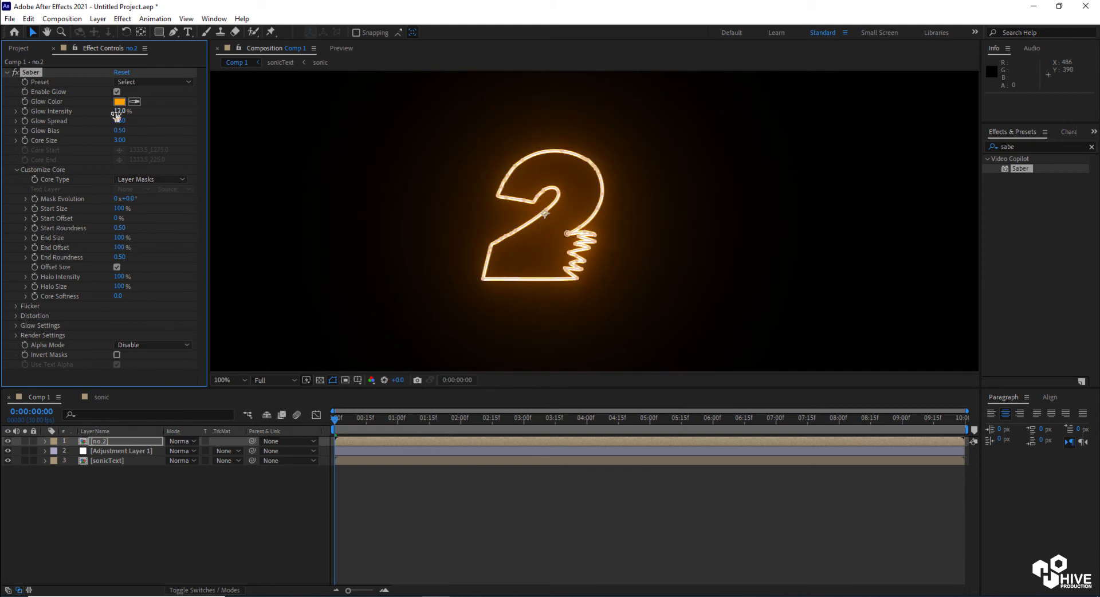
drag(108, 140, 118, 130)
click(661, 275)
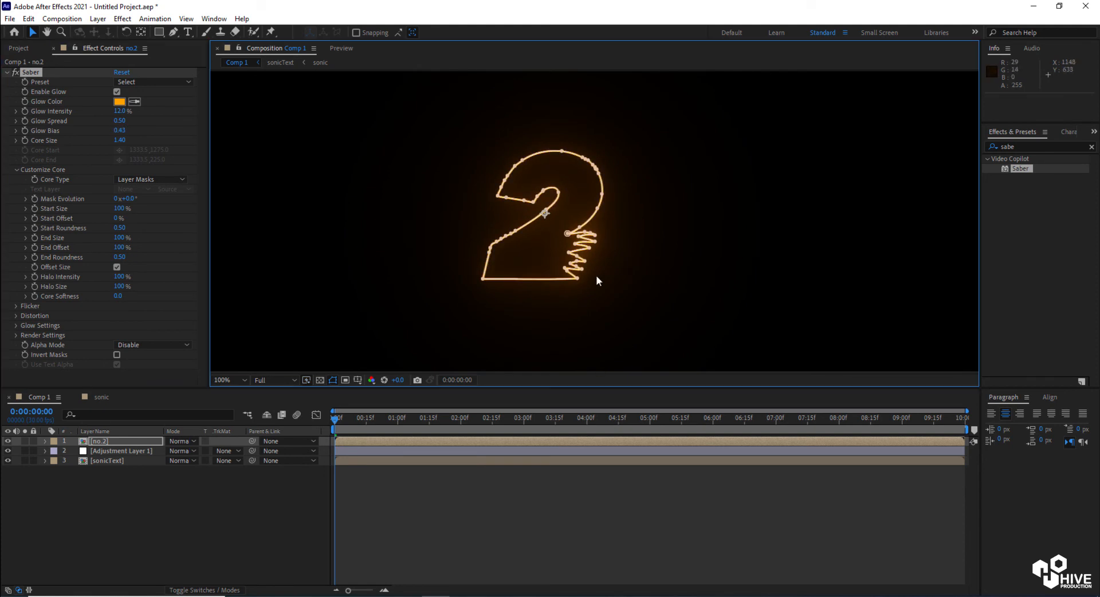
Set the no.2 layer's blend mode to Add
scroll(596, 275, down, 4)
click(232, 514)
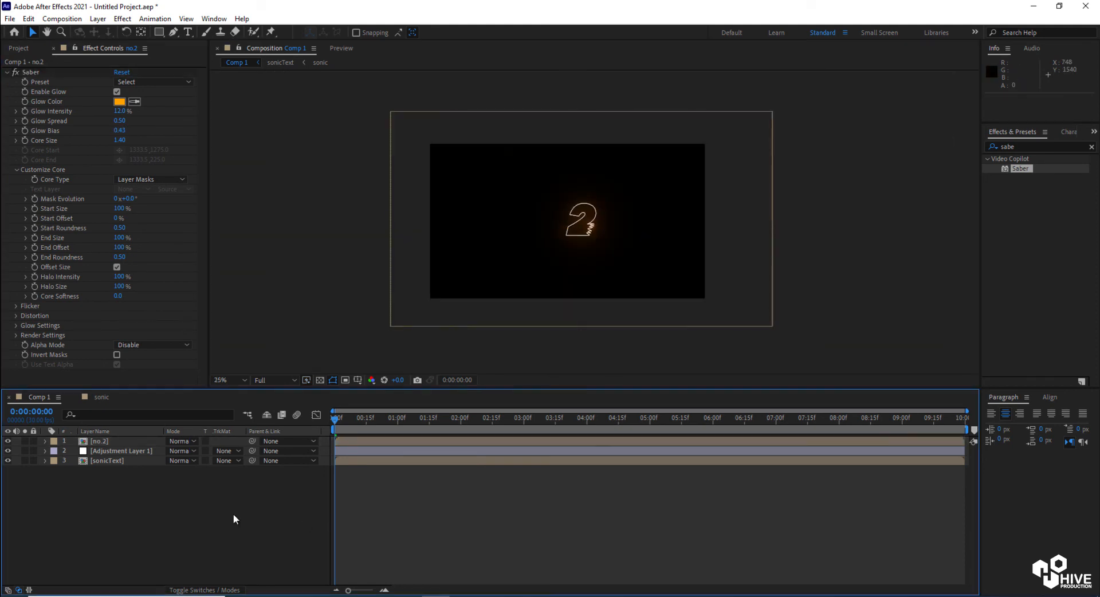
click(178, 441)
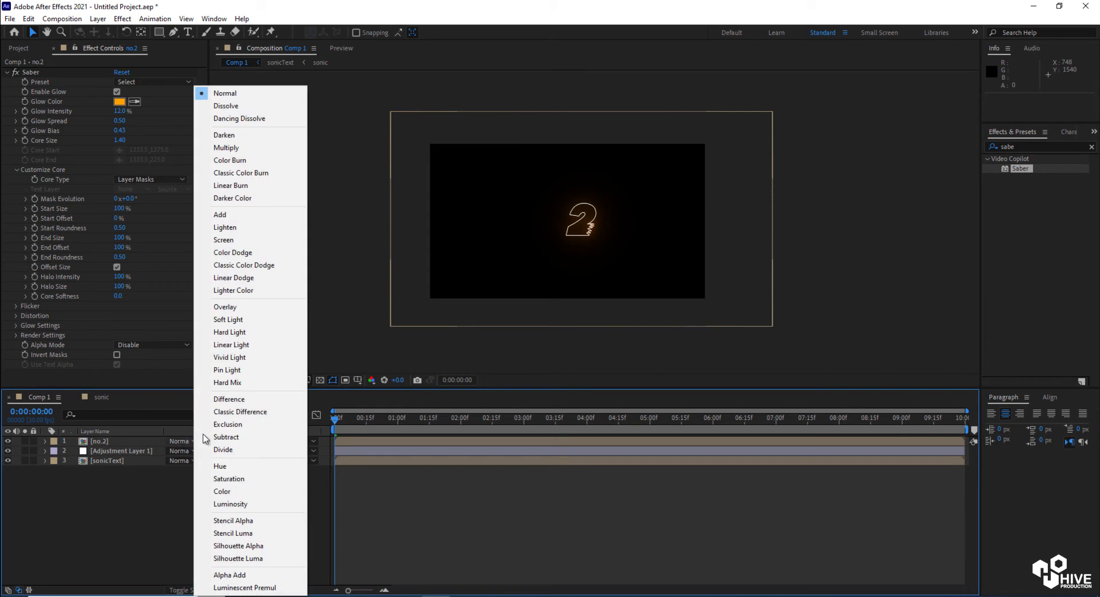
click(229, 214)
scroll(592, 247, up, 4)
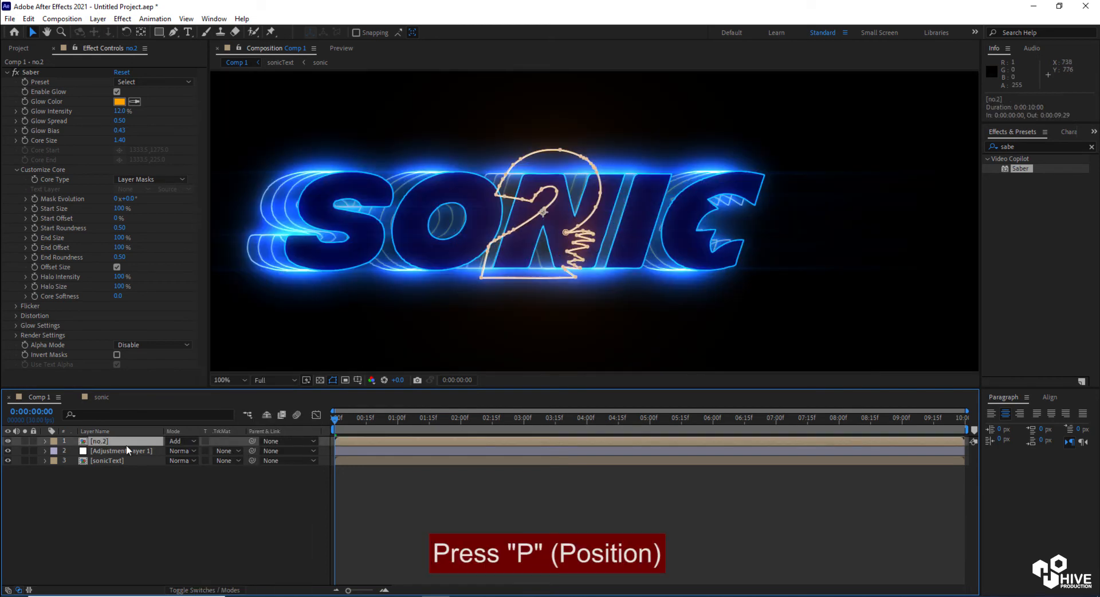
Enlarge the no.2 layer and move it to the right of SONIC at position 1543, 573
key(p)
drag(174, 450, 476, 476)
key(s)
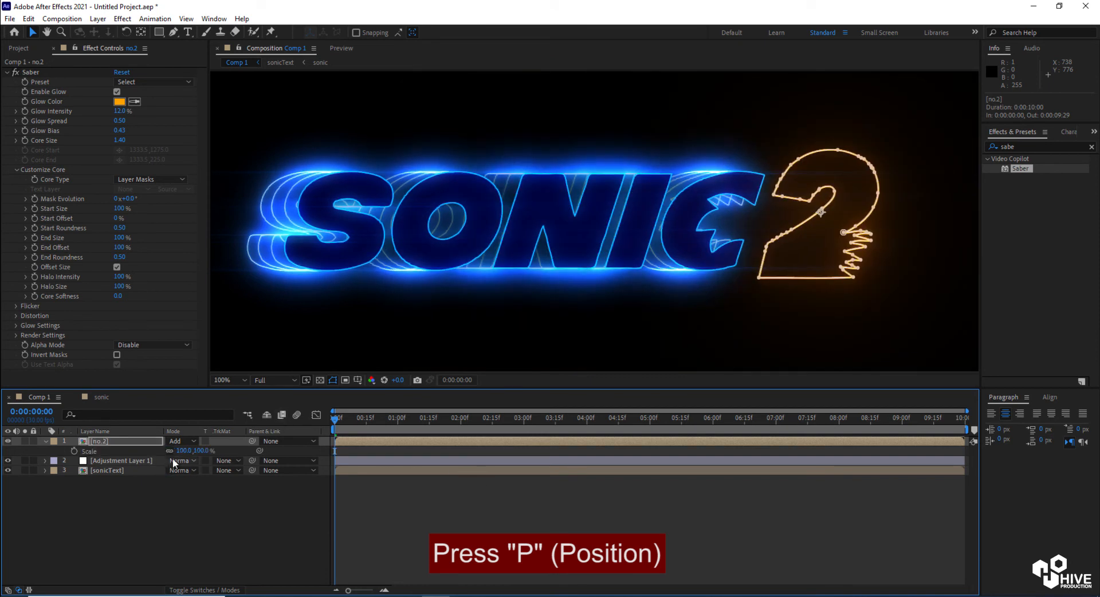
drag(183, 452, 230, 452)
key(p)
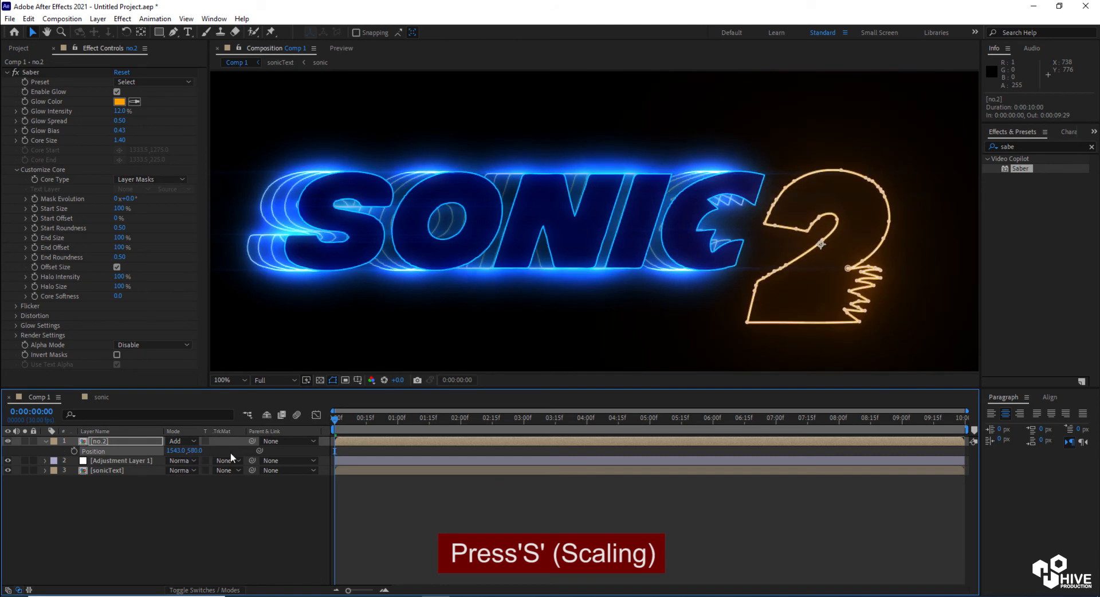
scroll(743, 208, down, 1)
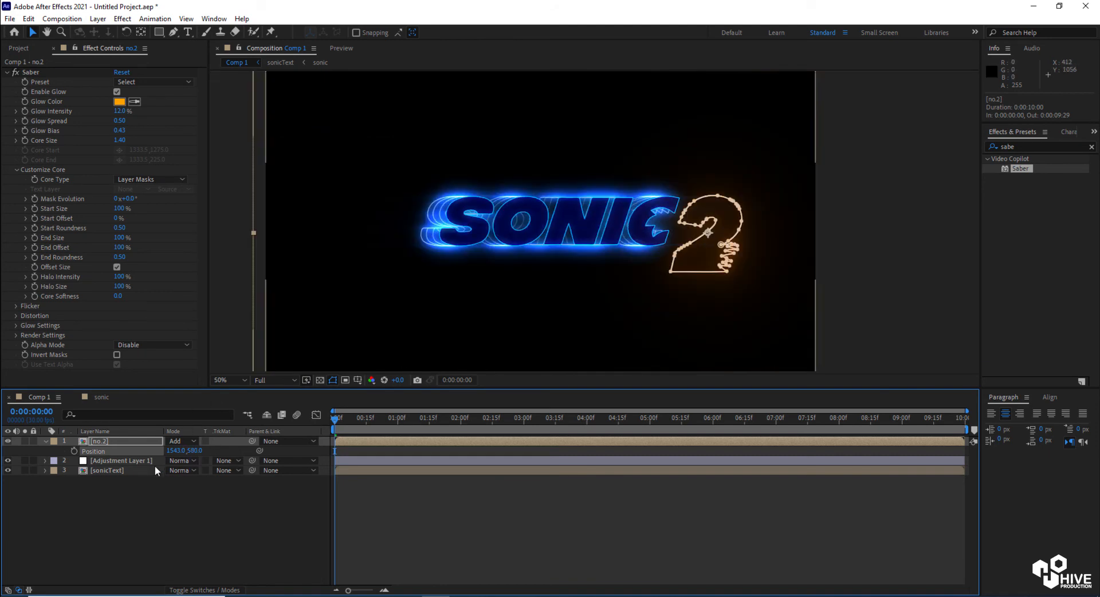
drag(193, 451, 165, 462)
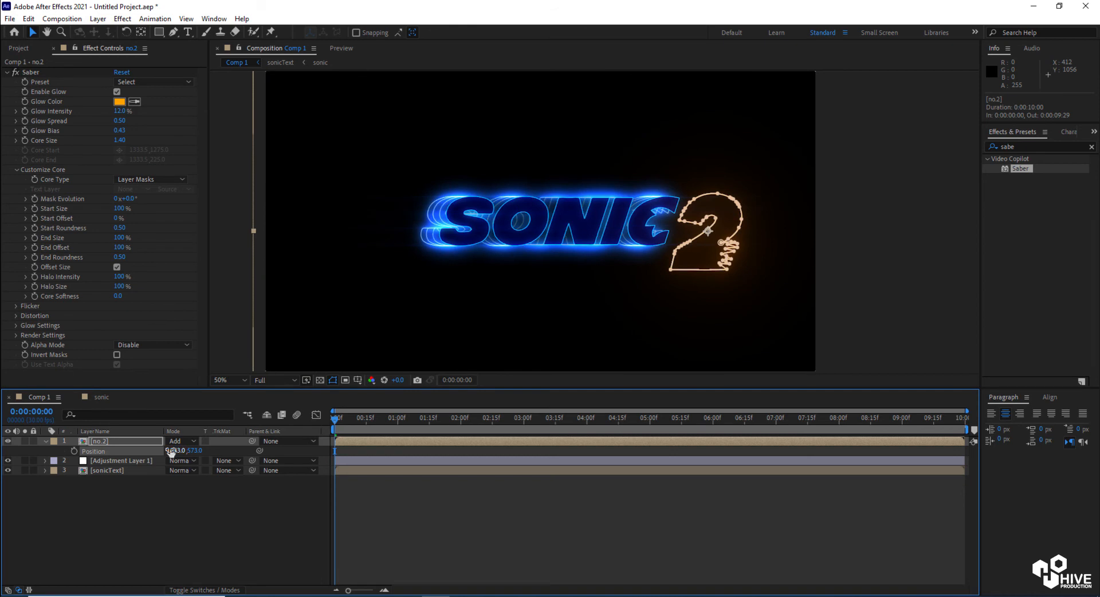
click(103, 443)
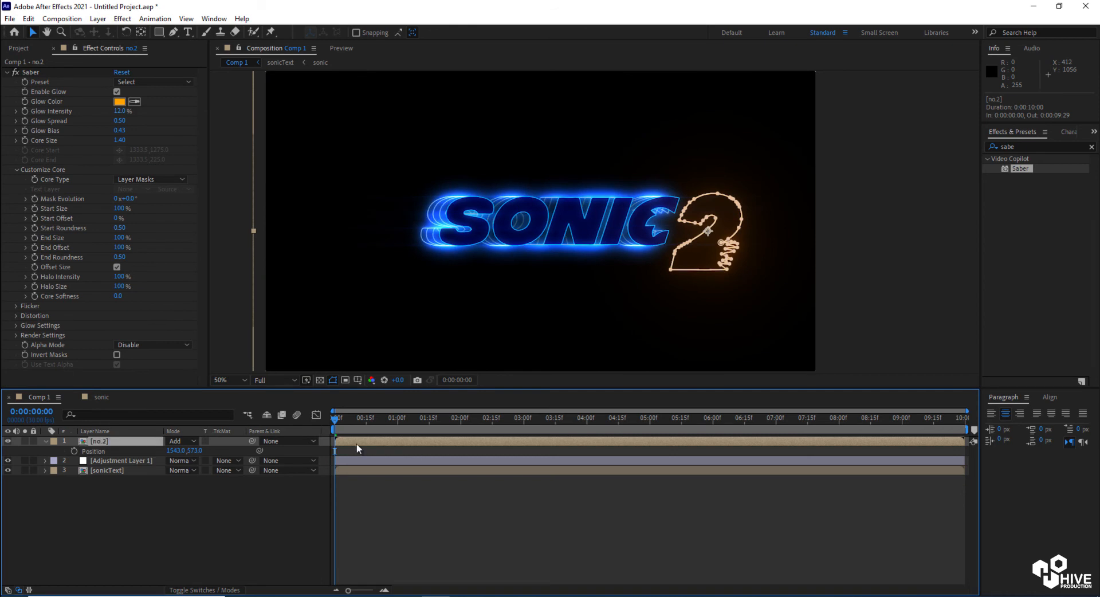
Duplicate the no.2 layer and shift the copy's X position to 1566
key(ctrl+d)
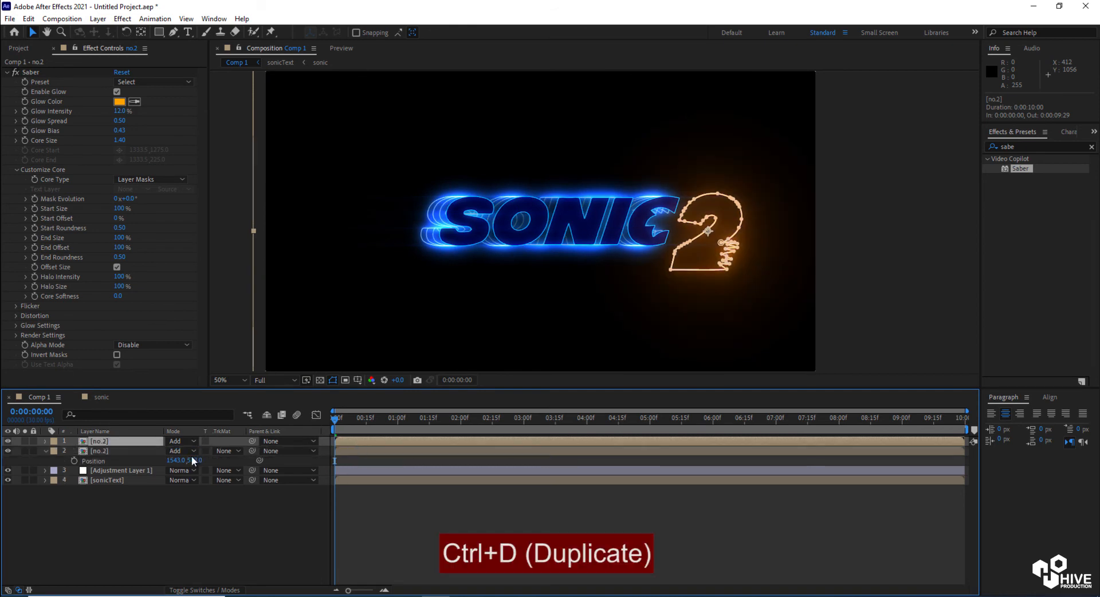
key(p)
drag(176, 453, 191, 455)
Duplicate the no.2 layer again and set the new copy's X position to 1591
key(ctrl+d)
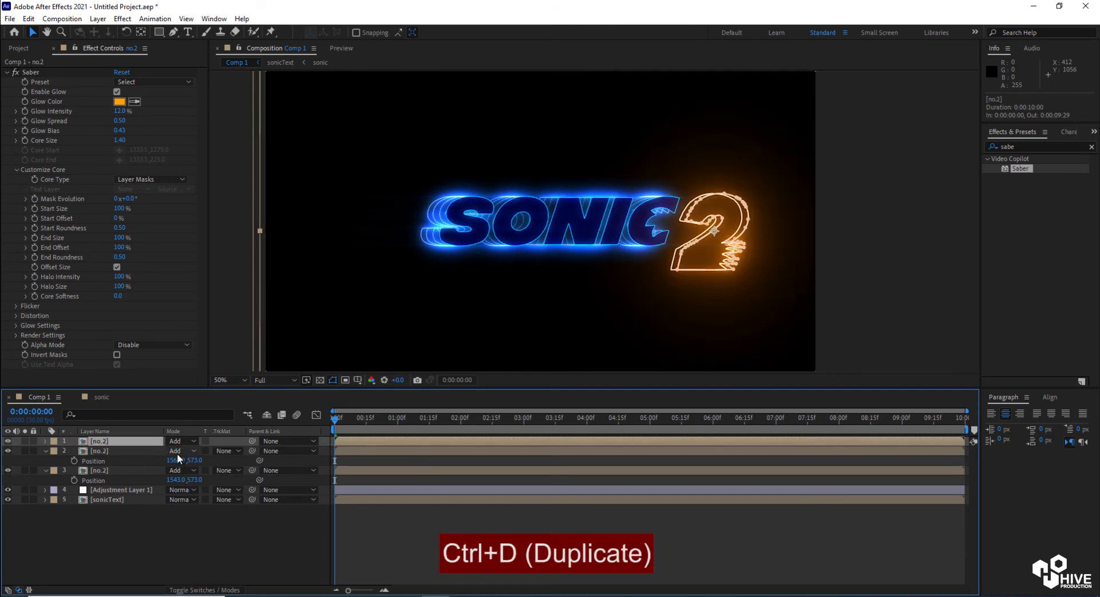
key(p)
drag(177, 452, 191, 453)
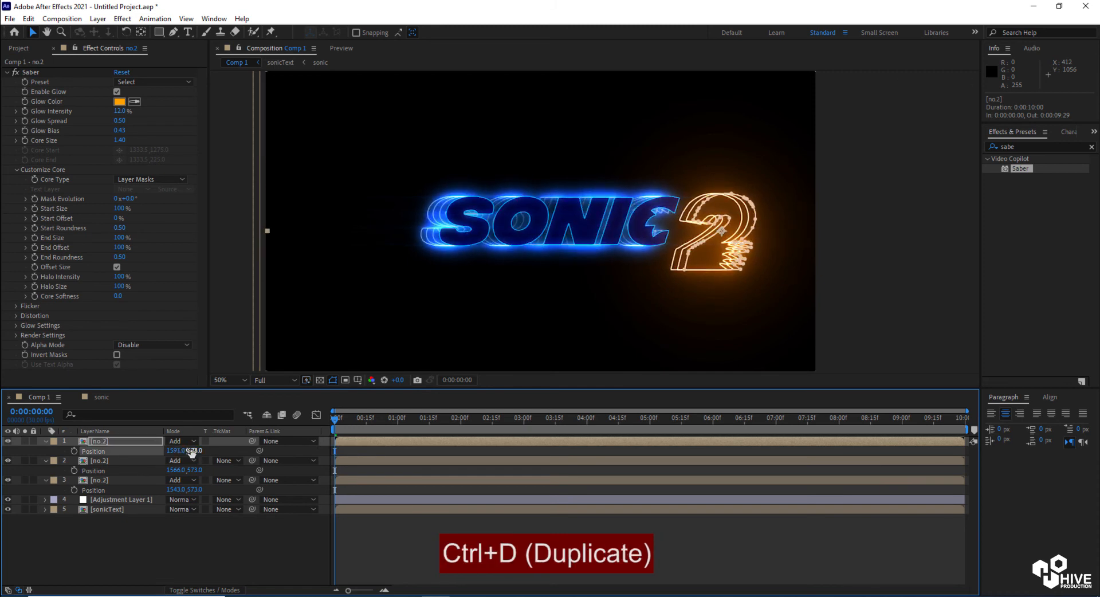
Make a third duplicate of the no.2 layer and set its X position to 1615
click(45, 480)
click(46, 461)
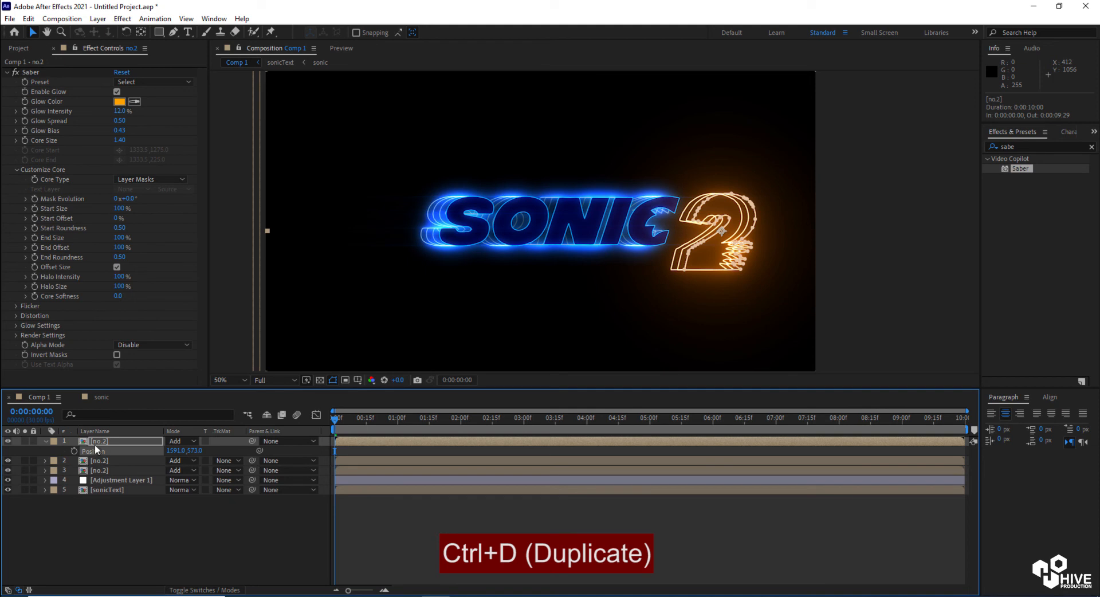
key(ctrl+d)
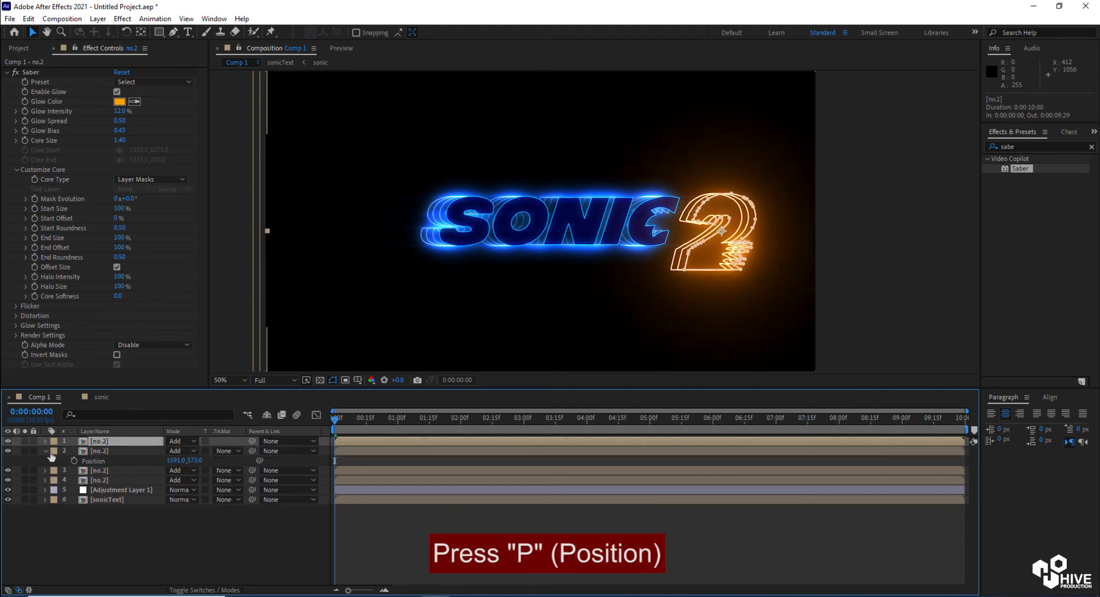
click(46, 451)
key(p)
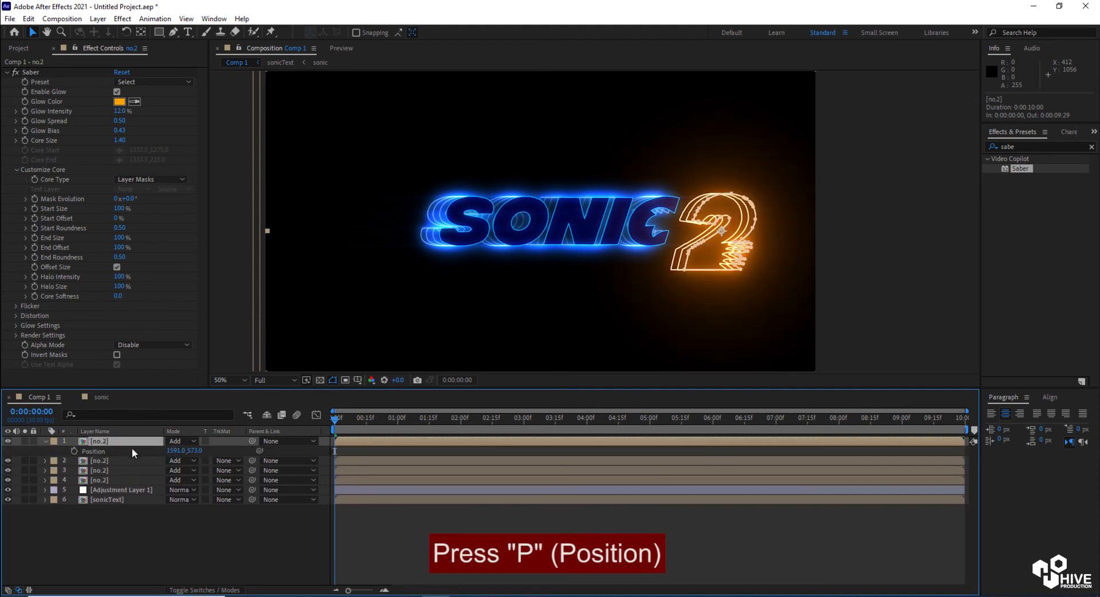
drag(172, 451, 187, 452)
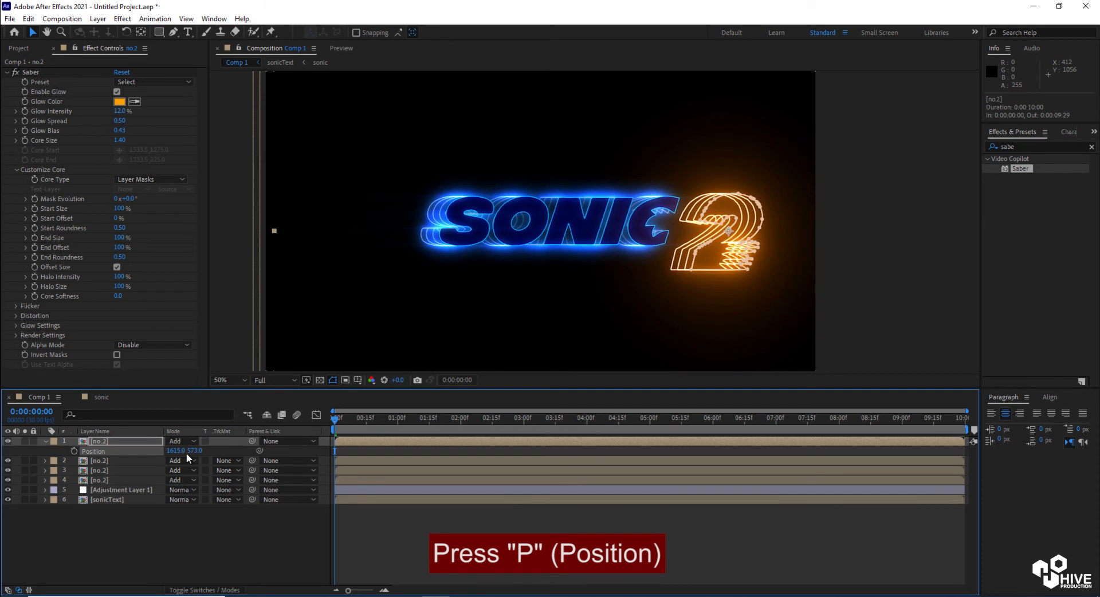
Remove the Saber effect from the top no.2 copy
click(29, 73)
key(Delete)
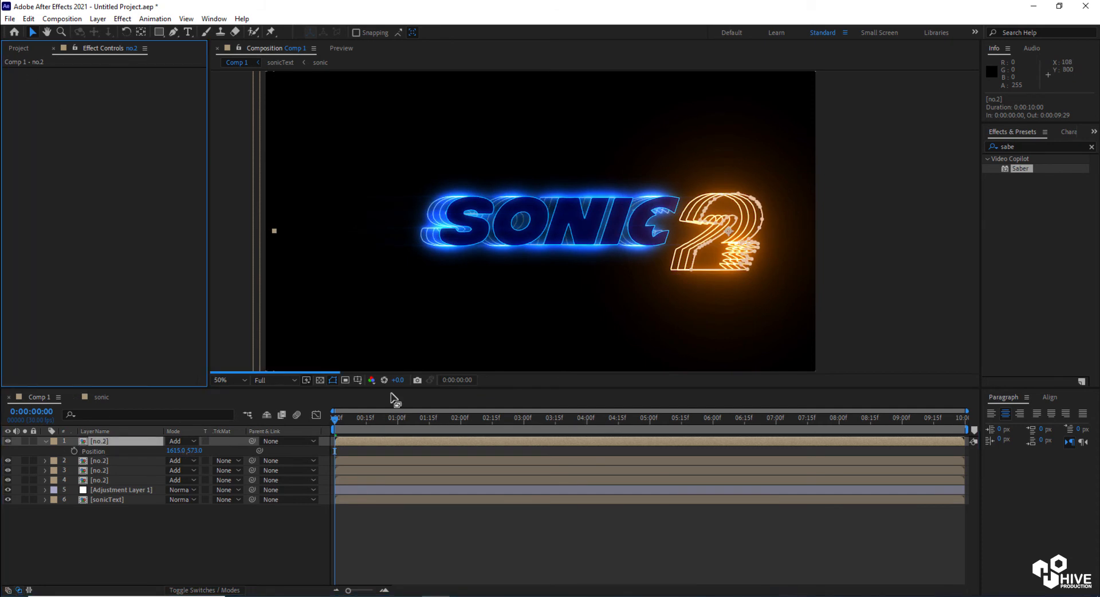
Open the no.2 precomposition and apply the Fill effect to the 2-01.png layer
click(369, 445)
double_click(369, 445)
click(370, 444)
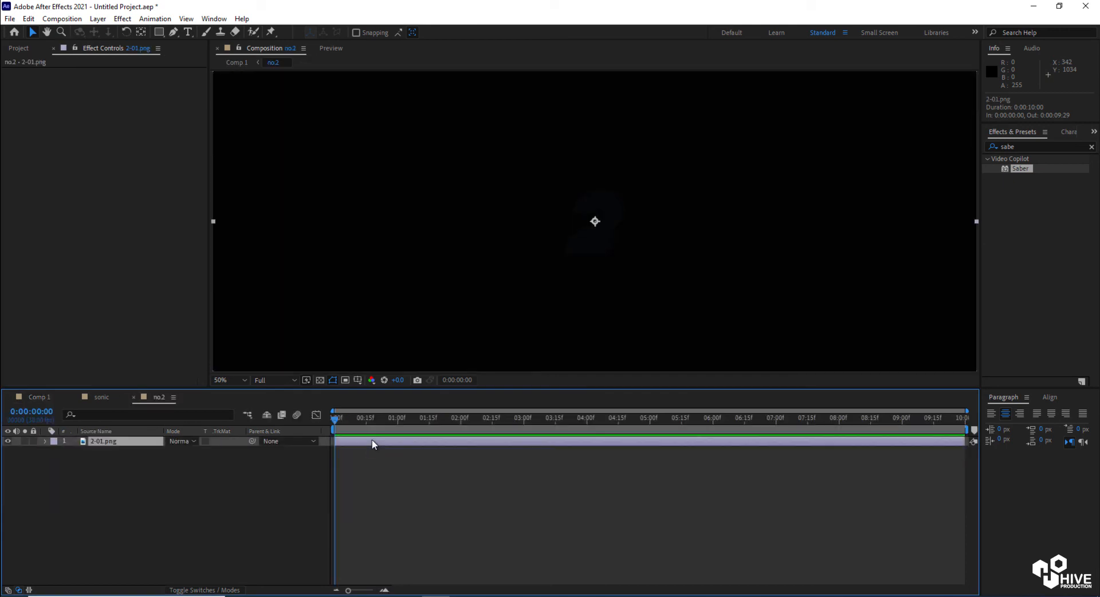
scroll(799, 271, down, 2)
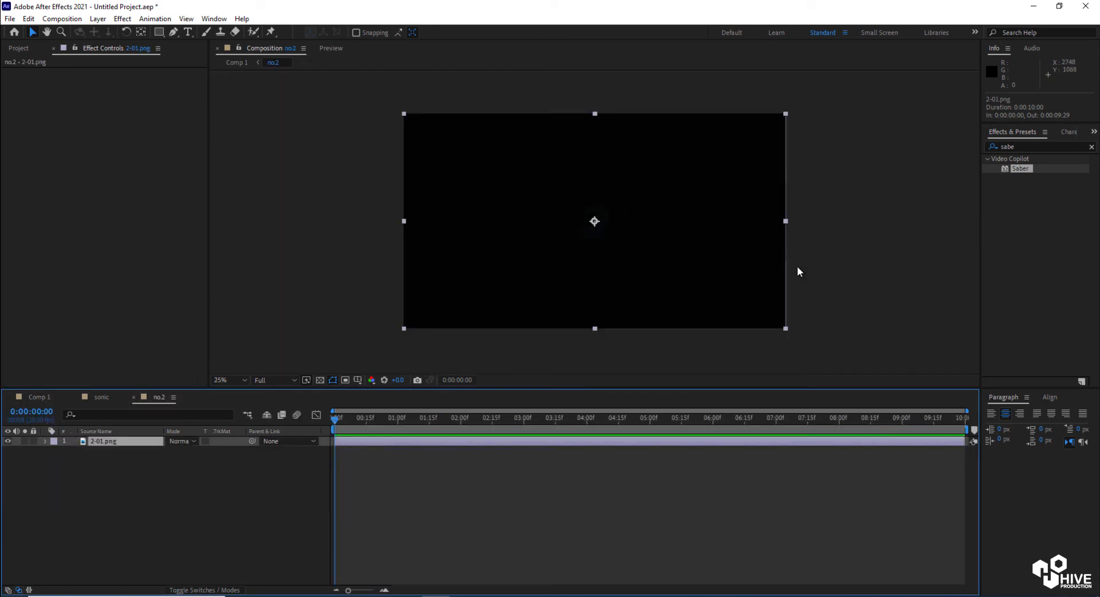
click(1007, 146)
text(fill)
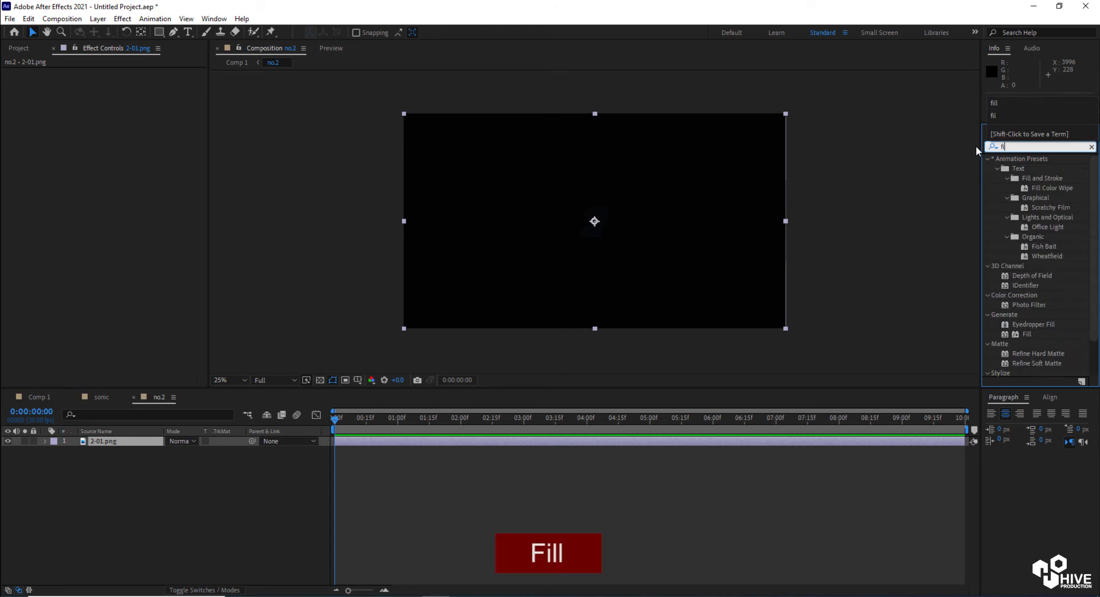
drag(1029, 221, 636, 241)
Set the Fill color to dark brown 3E2301
click(119, 101)
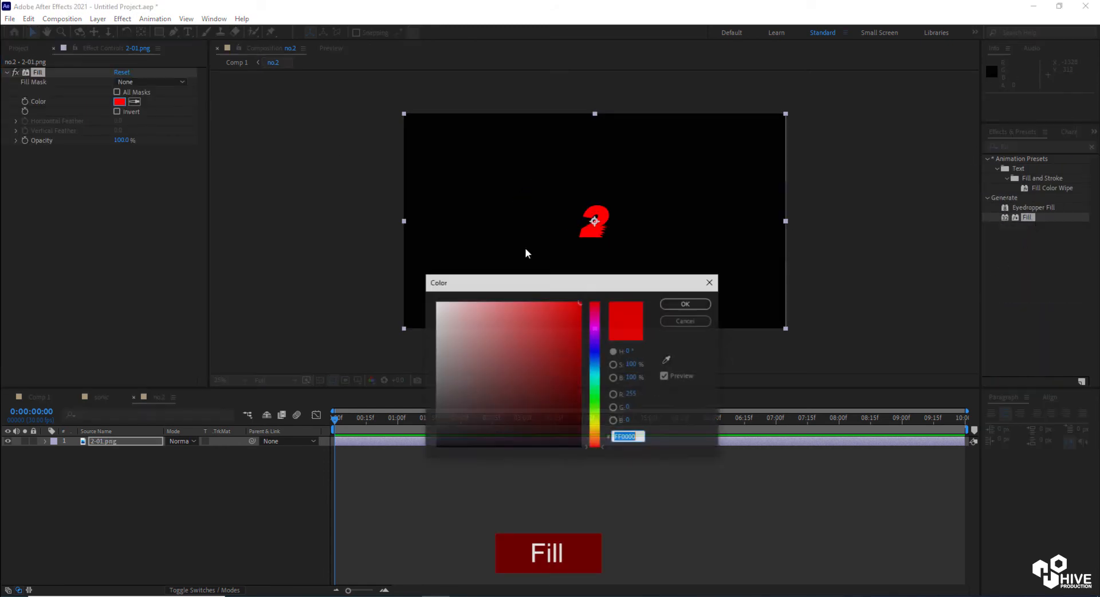
click(595, 435)
drag(573, 407, 579, 412)
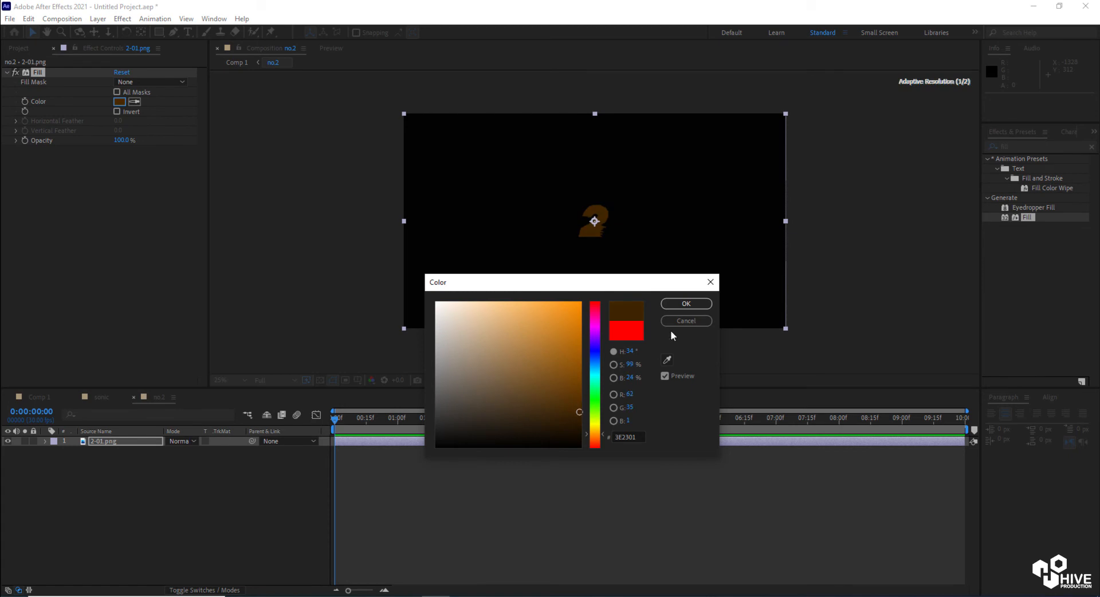
click(686, 303)
Duplicate the 2-01.png layer and select the lower copy
scroll(665, 226, up, 1)
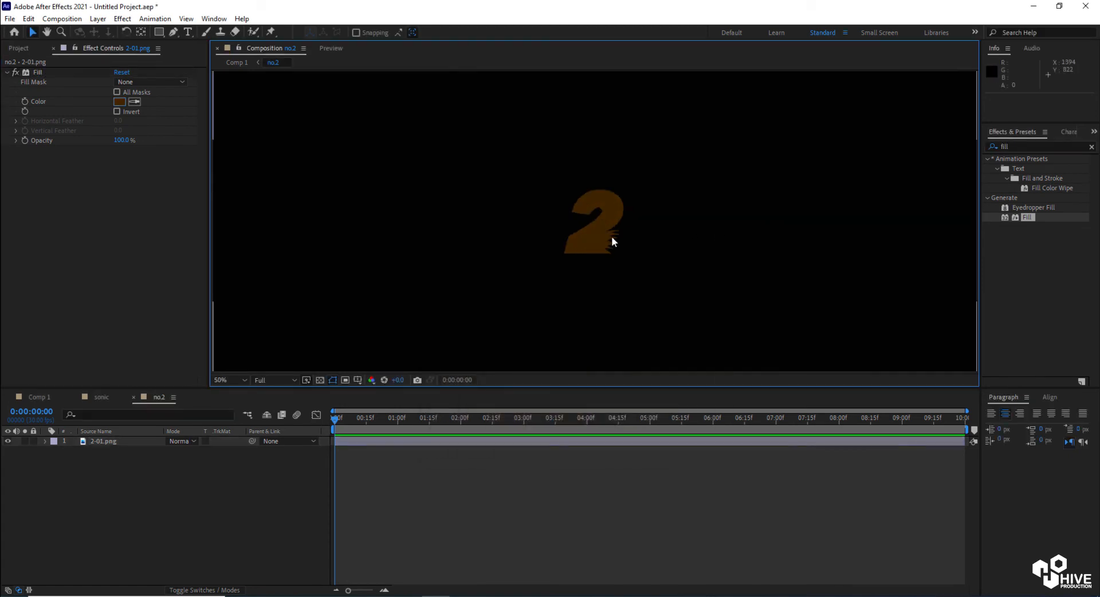
click(112, 440)
key(ctrl+d)
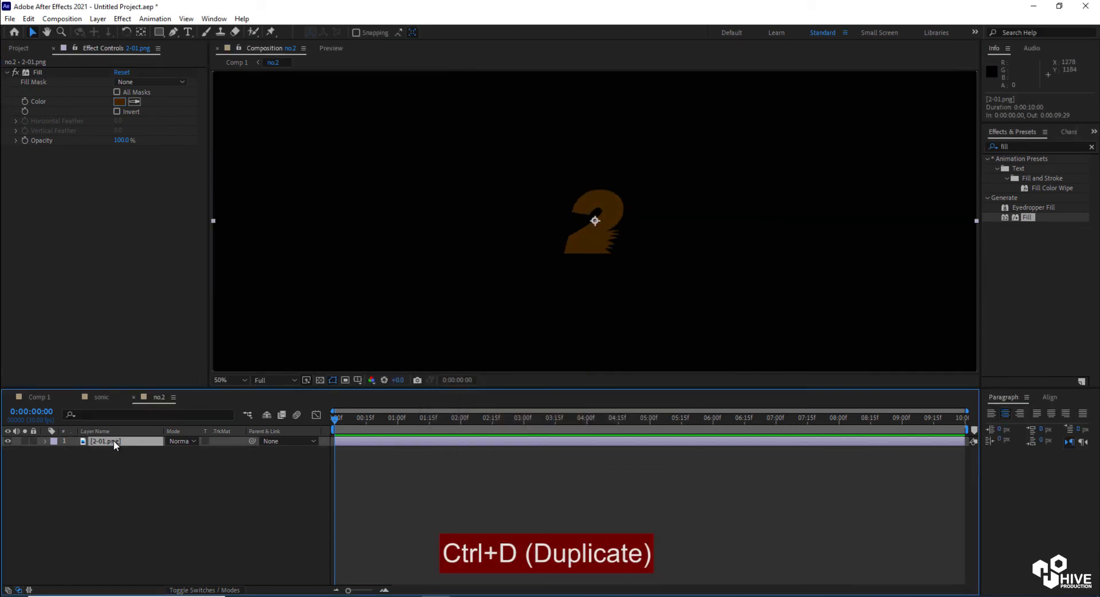
click(28, 19)
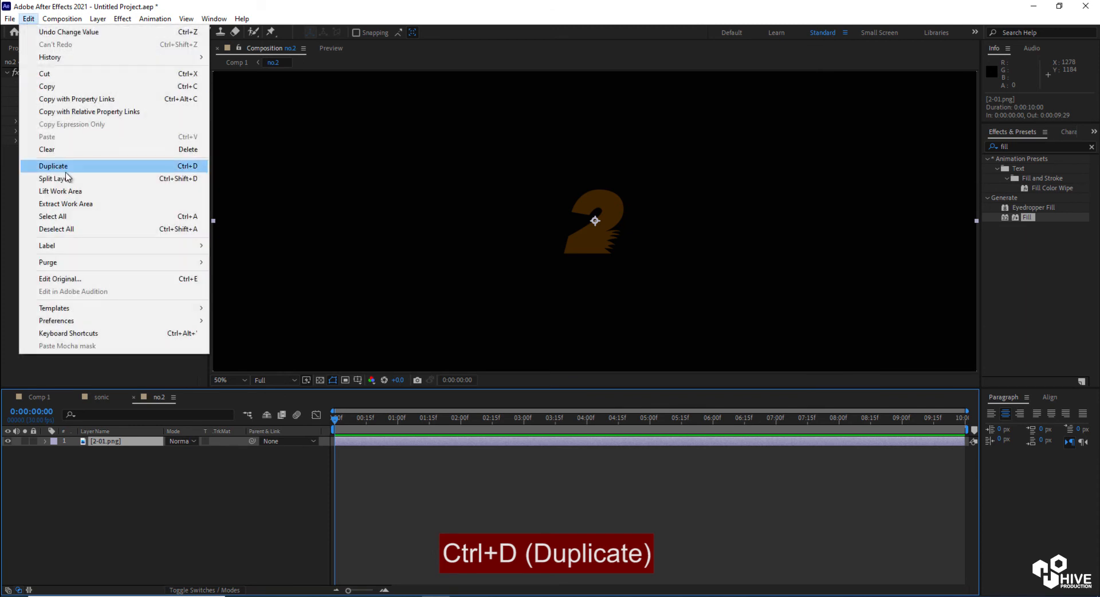
click(65, 170)
click(106, 450)
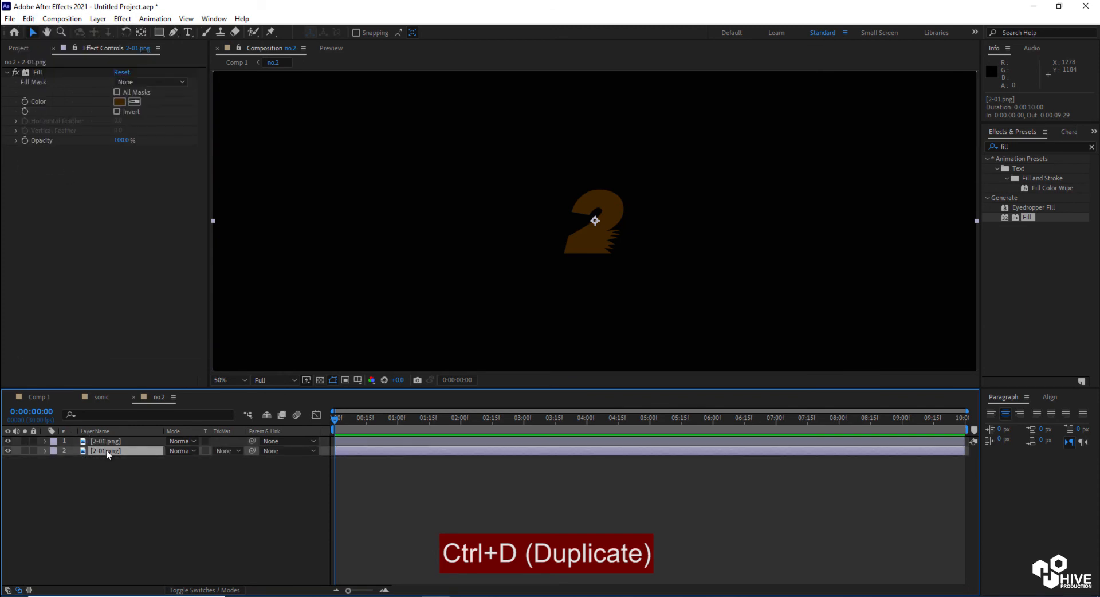
Auto-trace the lower 2-01.png layer to create a mask outline
click(98, 18)
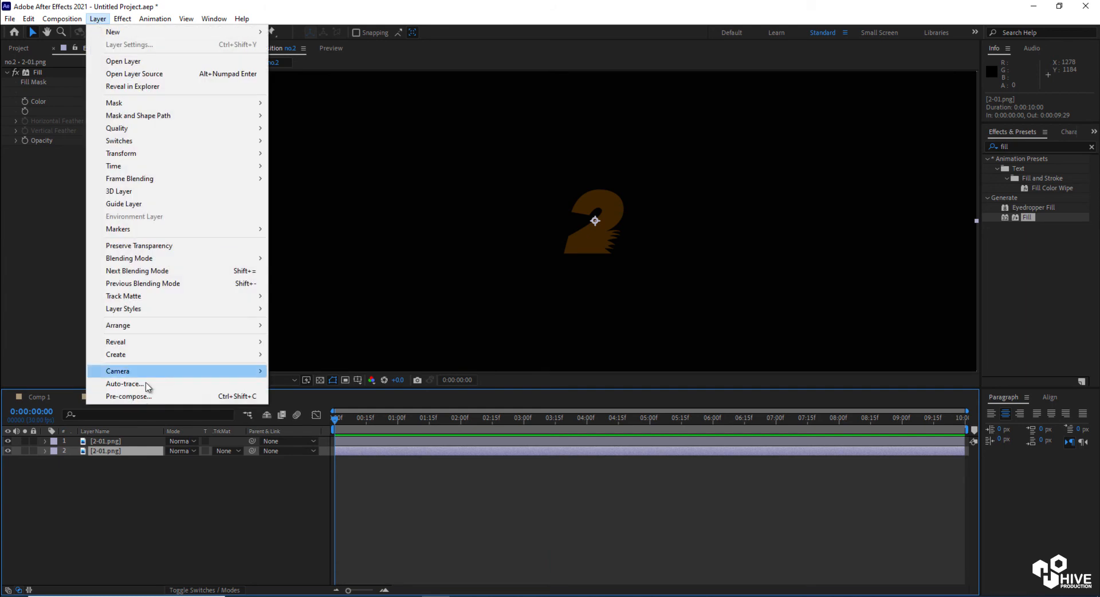
click(171, 381)
click(583, 392)
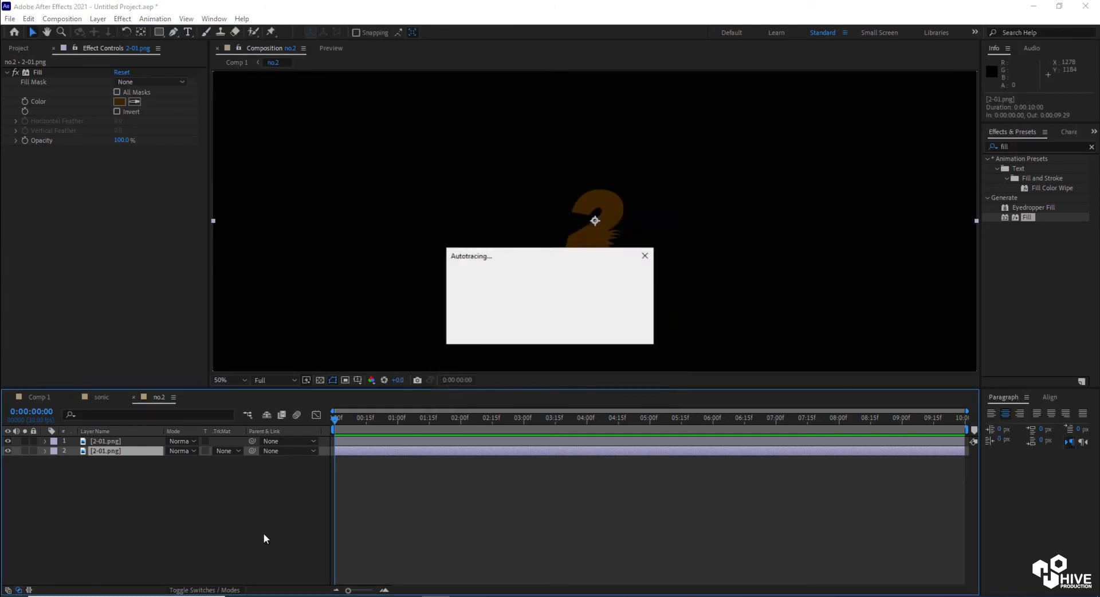
Rename the auto-traced layer to stroke
click(115, 452)
key(Return)
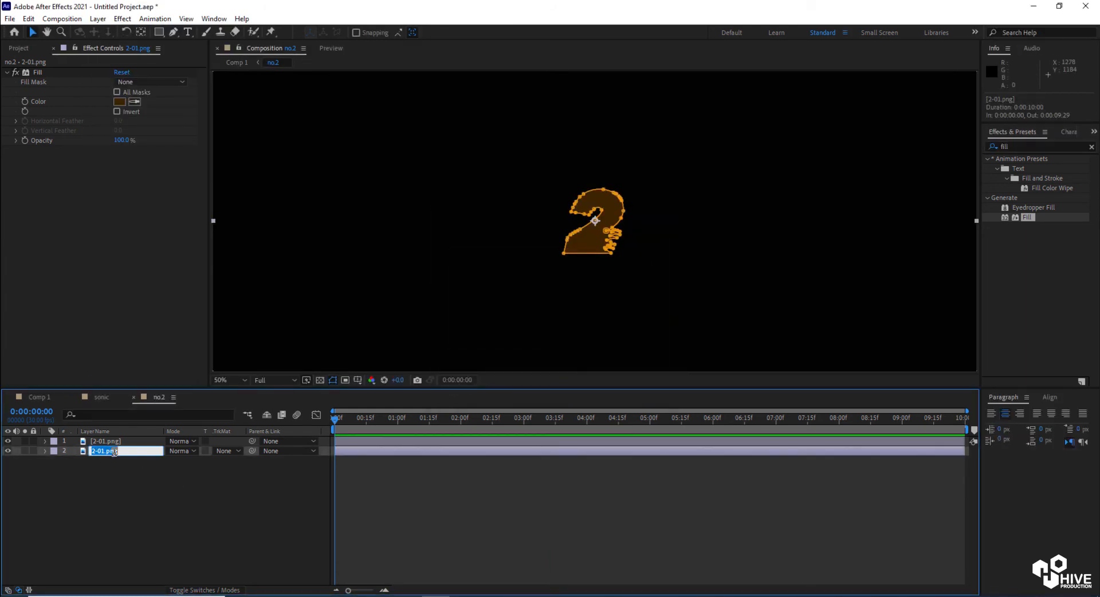
text(stroke)
key(Return)
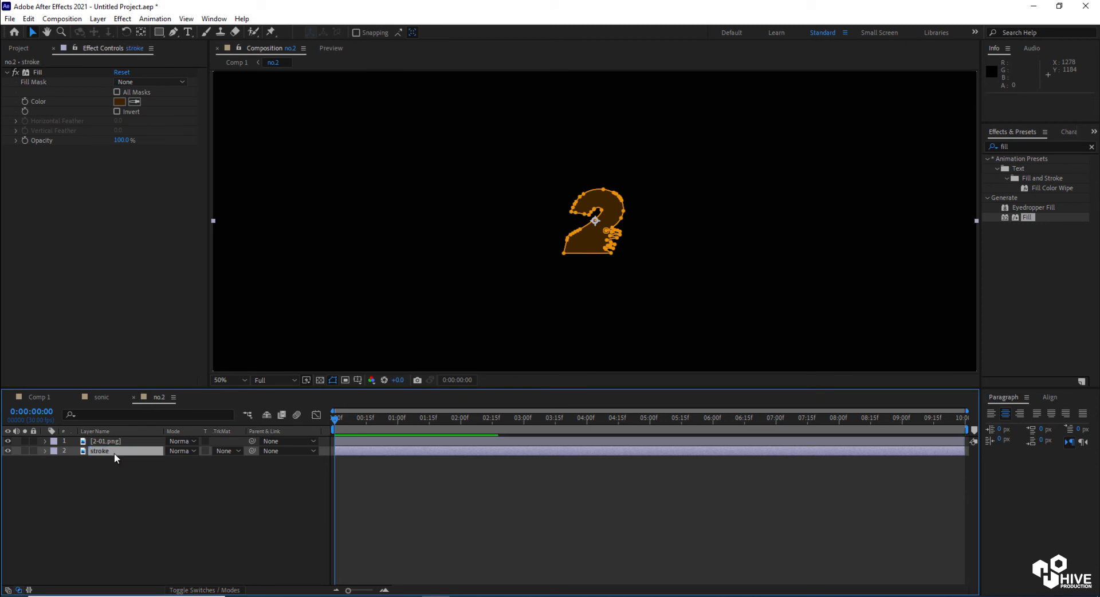
Apply the Stroke effect to the stroke layer
click(1017, 146)
drag(1014, 147, 996, 146)
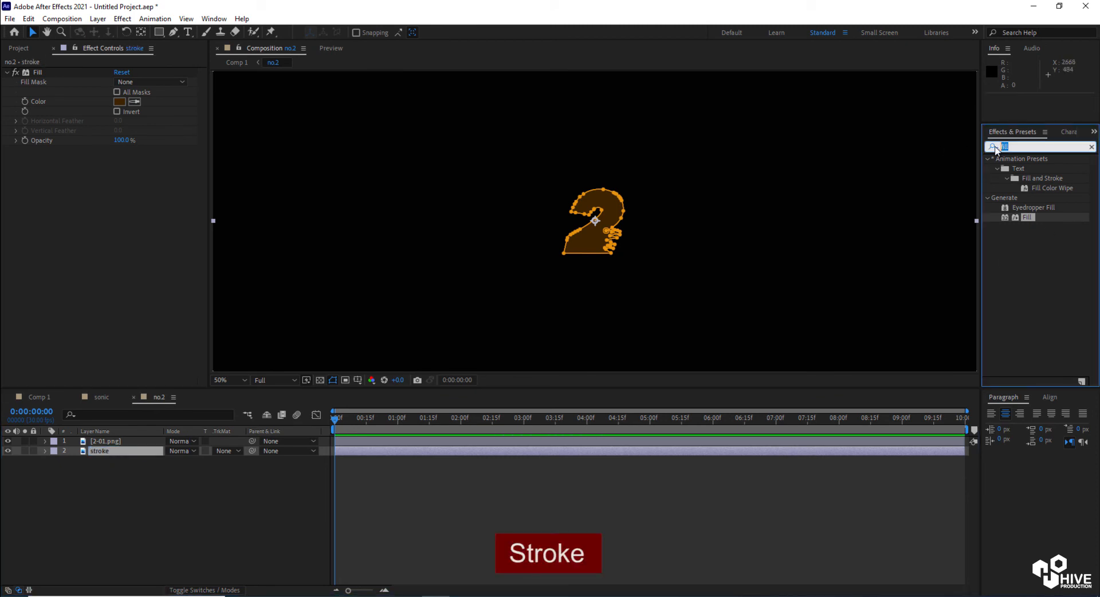
text(stro)
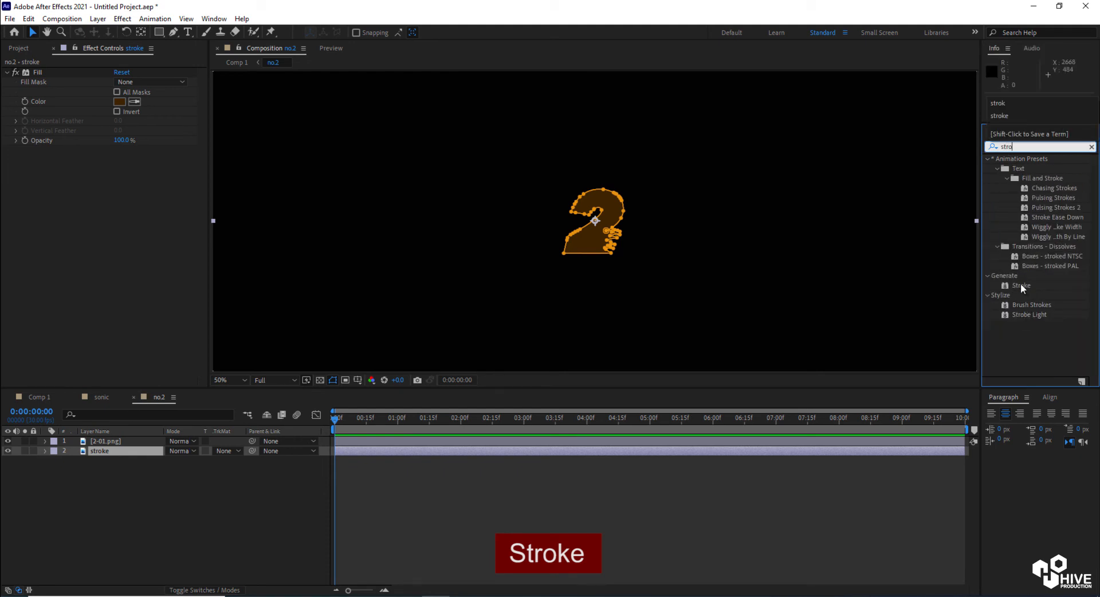
drag(1019, 285, 629, 453)
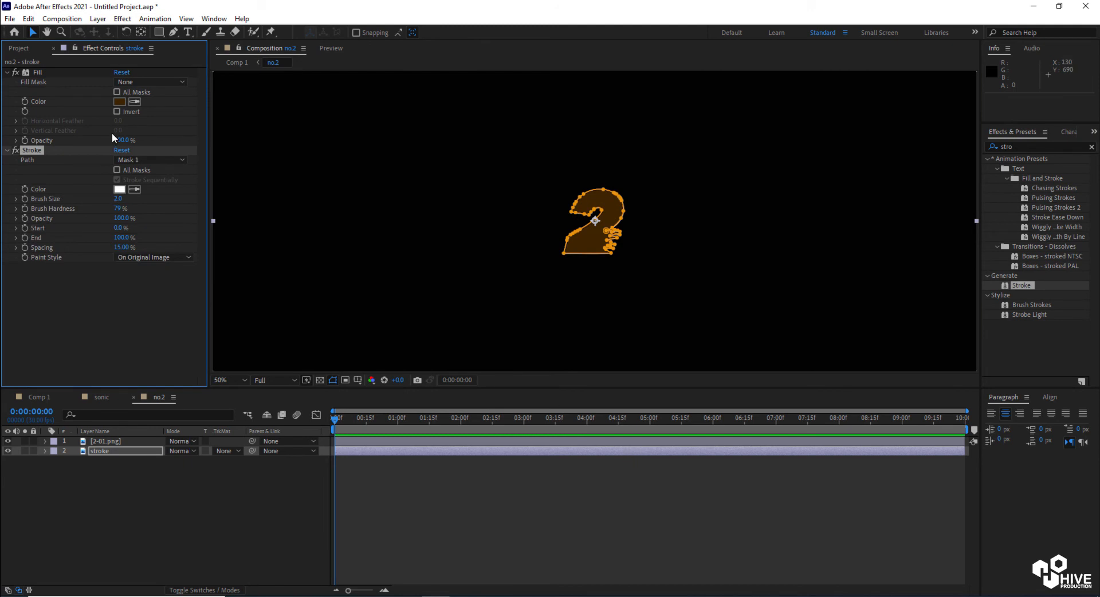
Set the Stroke color to orange F2930B
click(19, 72)
click(119, 190)
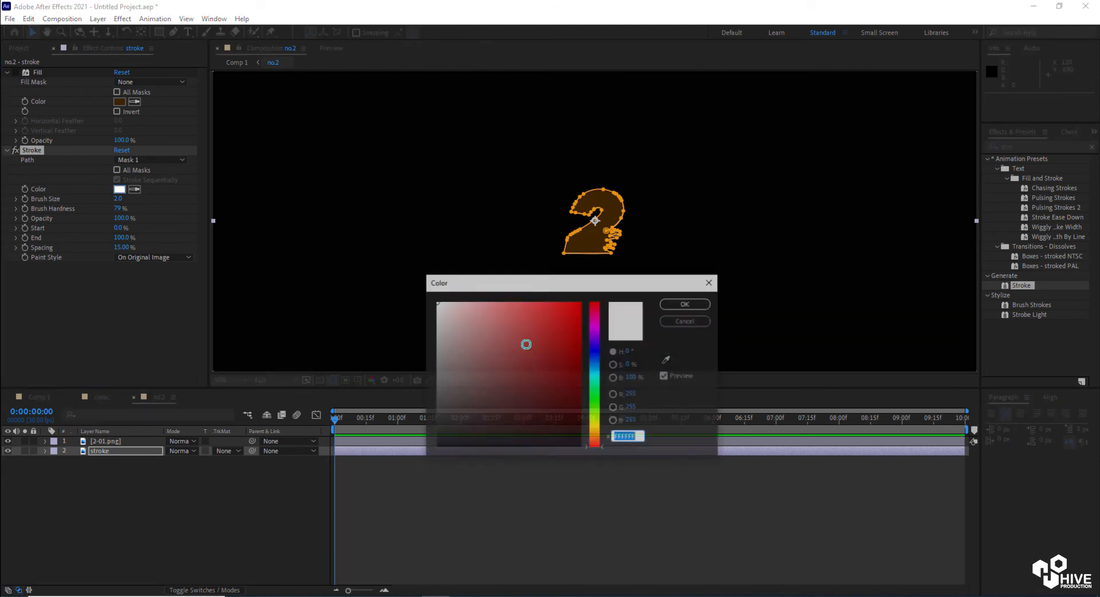
click(594, 426)
click(580, 335)
drag(580, 335, 579, 341)
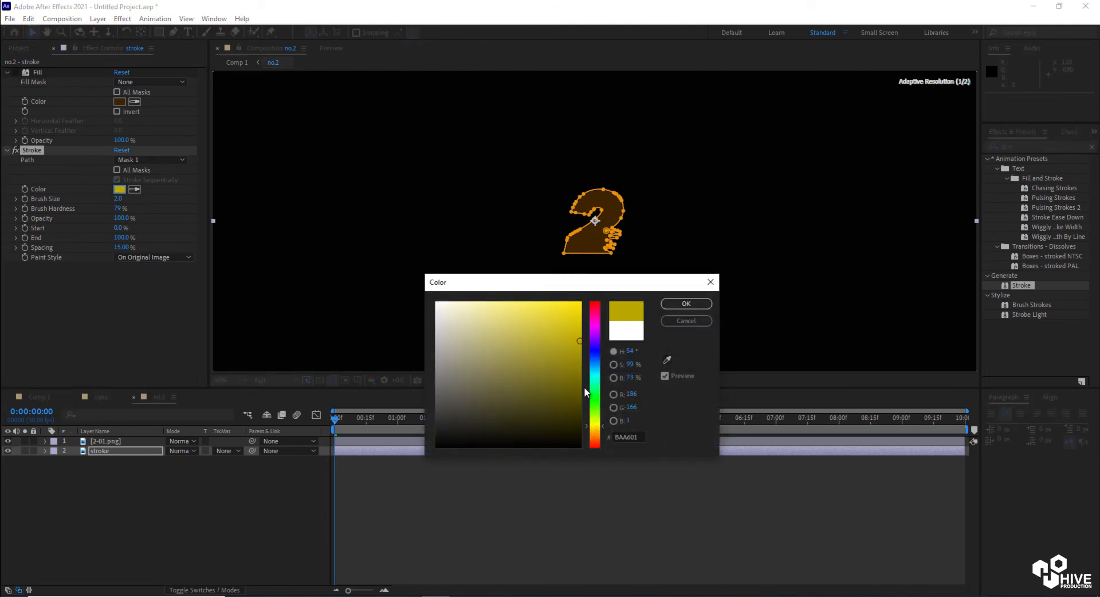
drag(595, 428, 596, 433)
drag(555, 329, 574, 308)
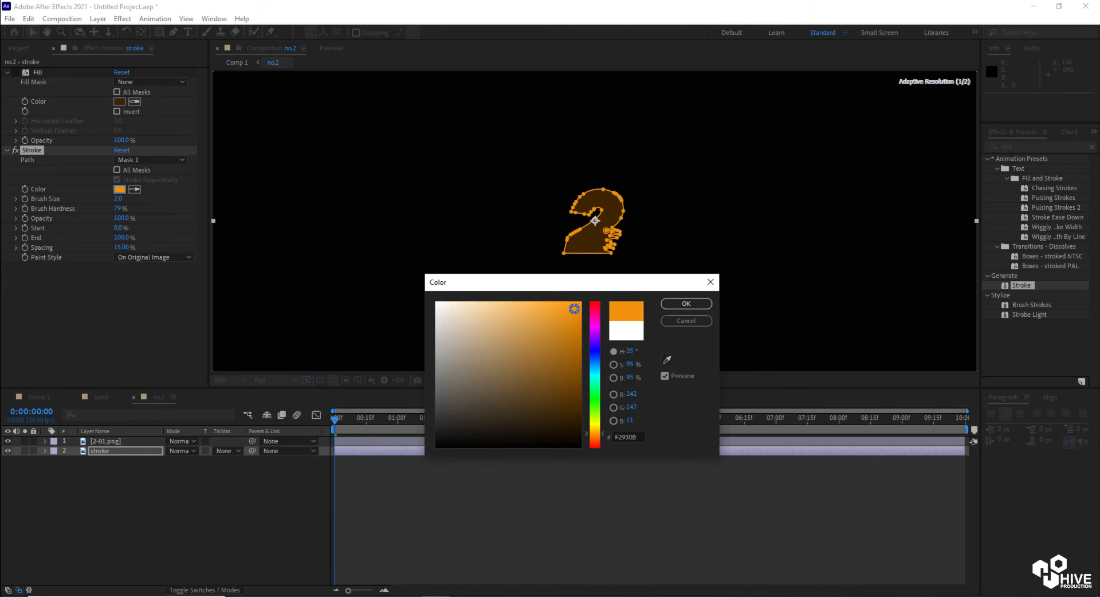
click(667, 301)
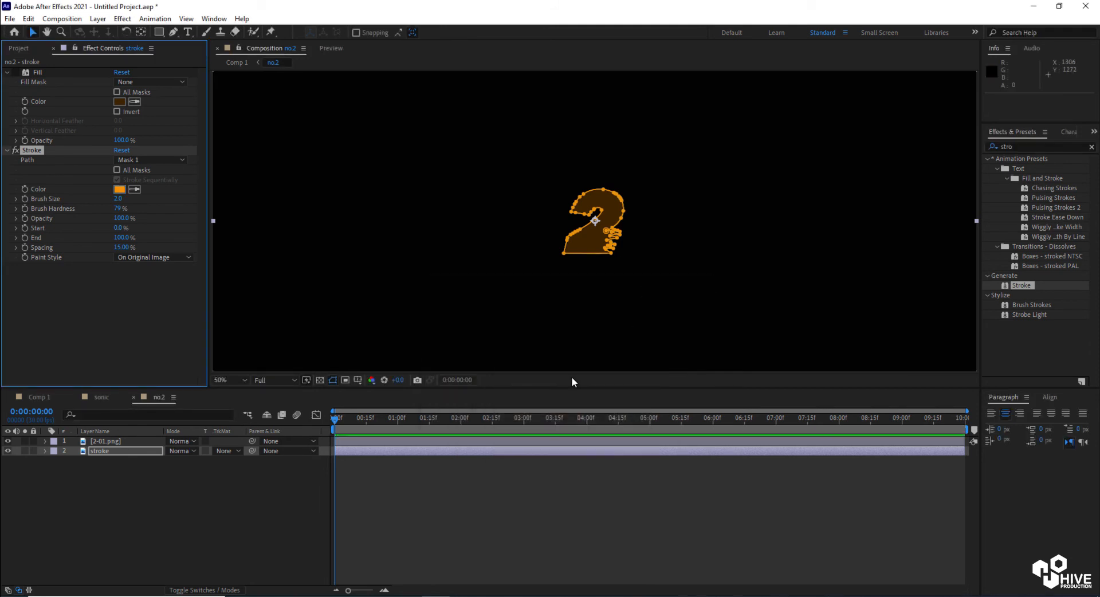
Delete the Fill effect from the stroke layer
scroll(448, 219, down, 2)
click(401, 234)
scroll(592, 229, up, 5)
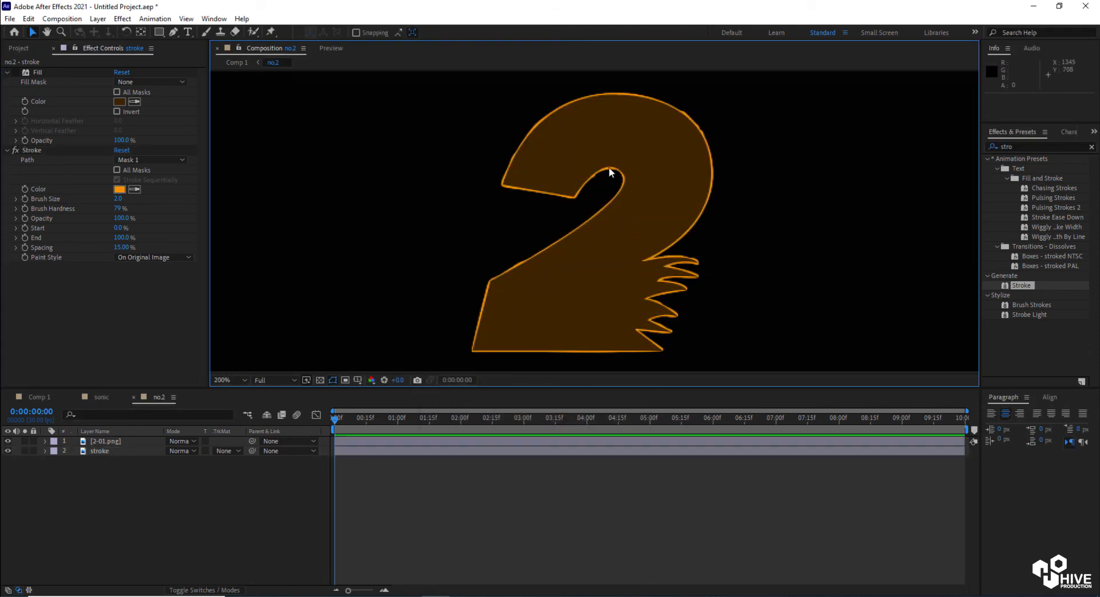
click(117, 451)
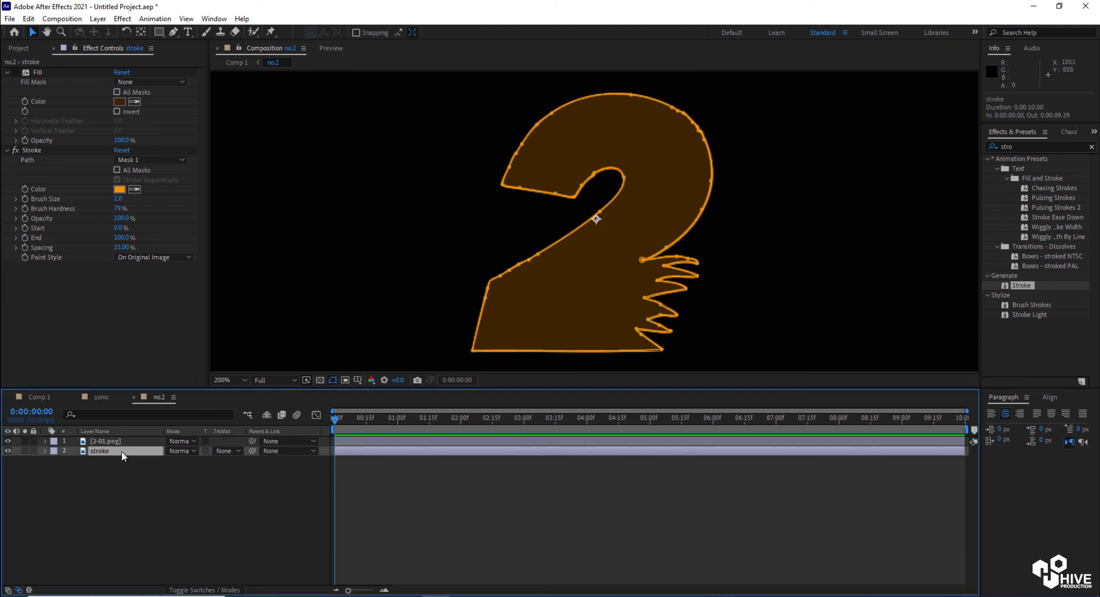
click(37, 71)
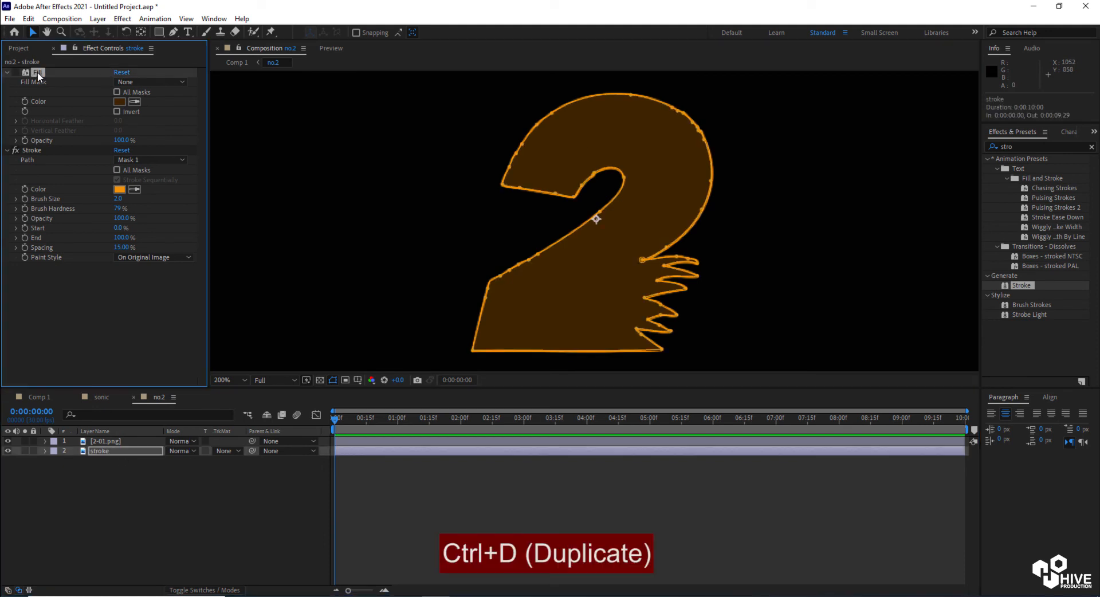
key(Delete)
Duplicate the stroke layer and move the copy to the top of the layer stack
click(114, 452)
click(28, 19)
click(55, 166)
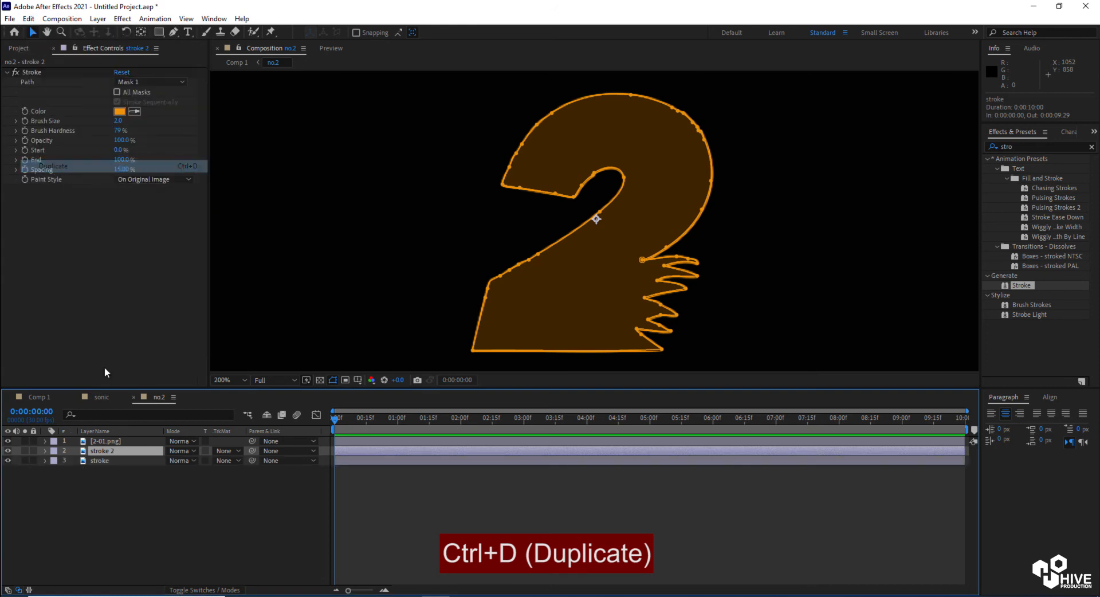
drag(111, 452, 120, 440)
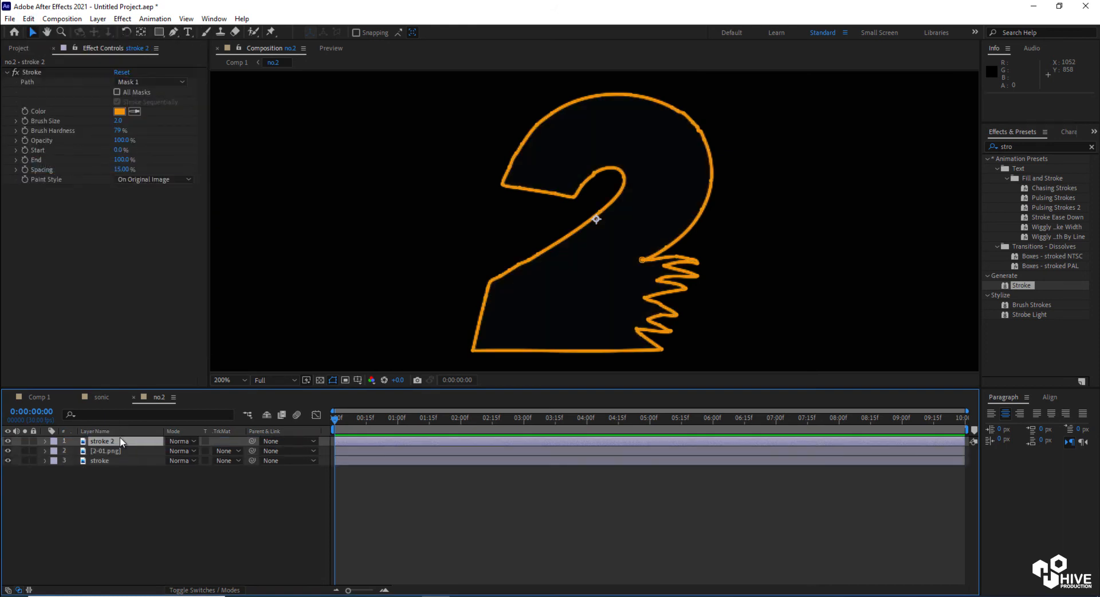
Set the stroke 2 layer's blend mode to Add
click(186, 439)
click(246, 218)
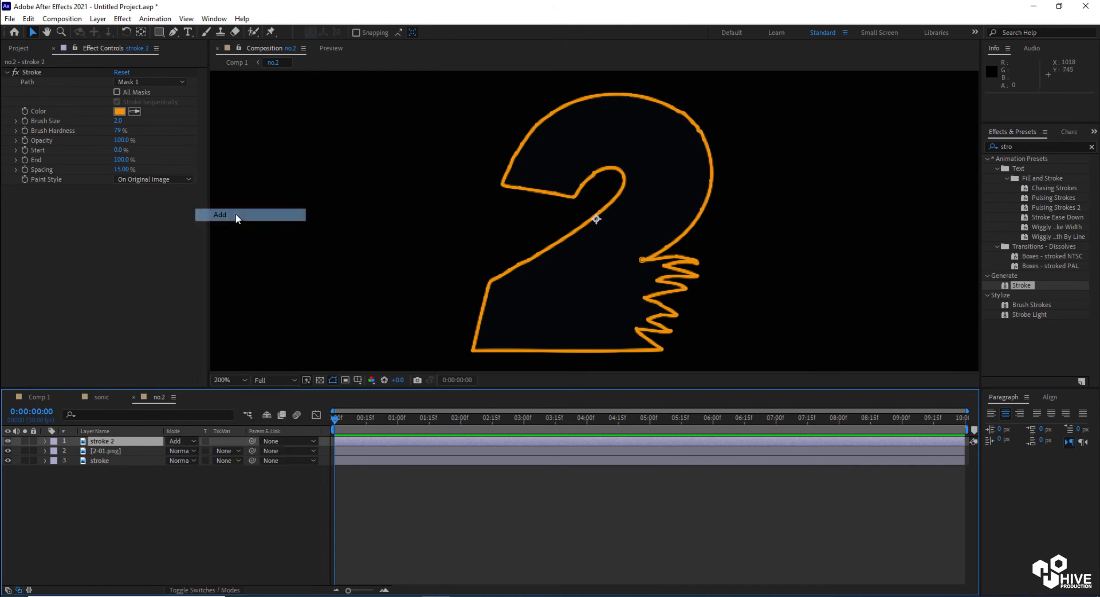
Apply the CC Cross Blur effect to the stroke 2 layer
click(987, 151)
text(cros)
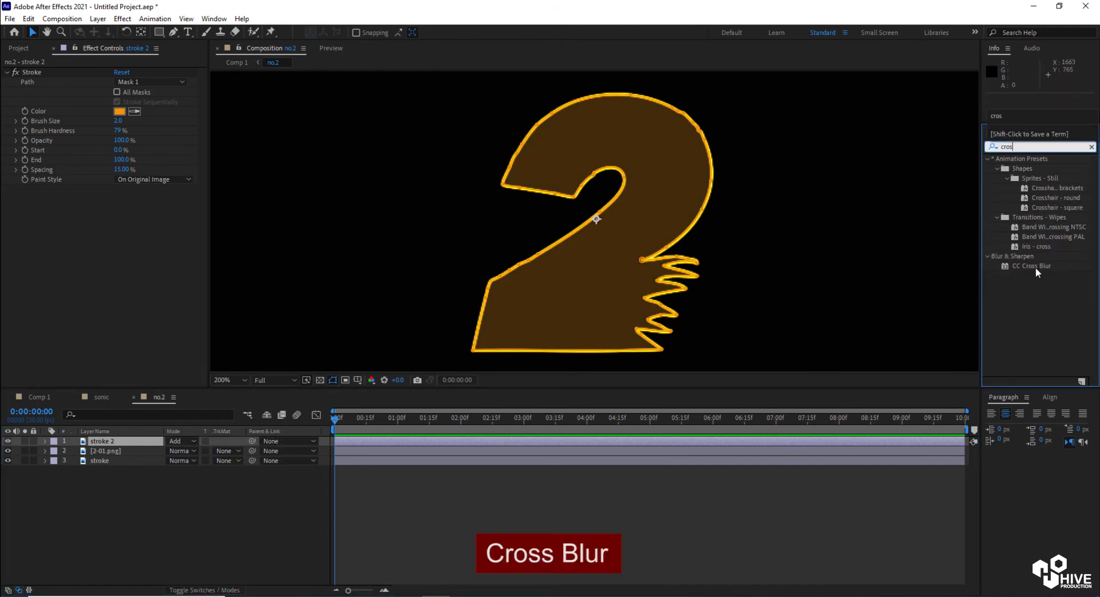
drag(1032, 265, 804, 442)
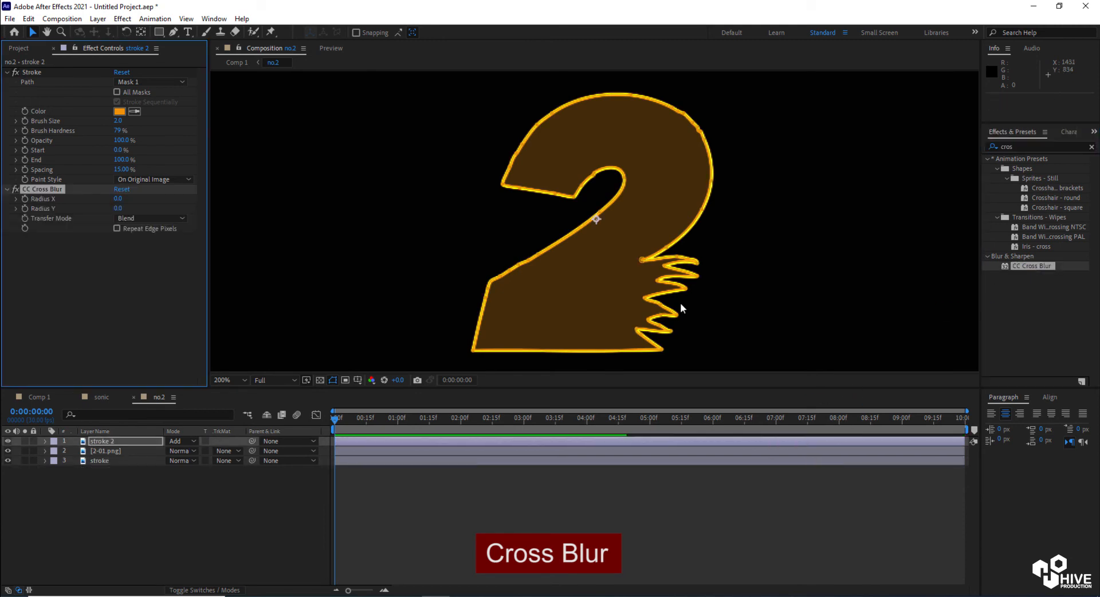
Set CC Cross Blur's Radius X to 178 and its Transfer Mode to Add
drag(118, 198, 221, 201)
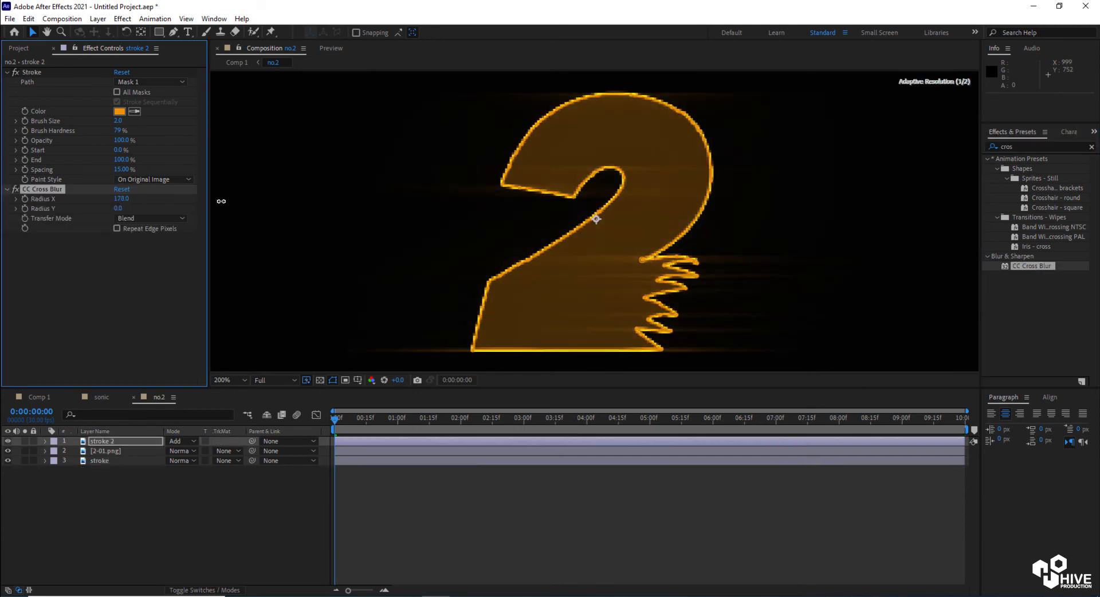
click(171, 219)
click(169, 242)
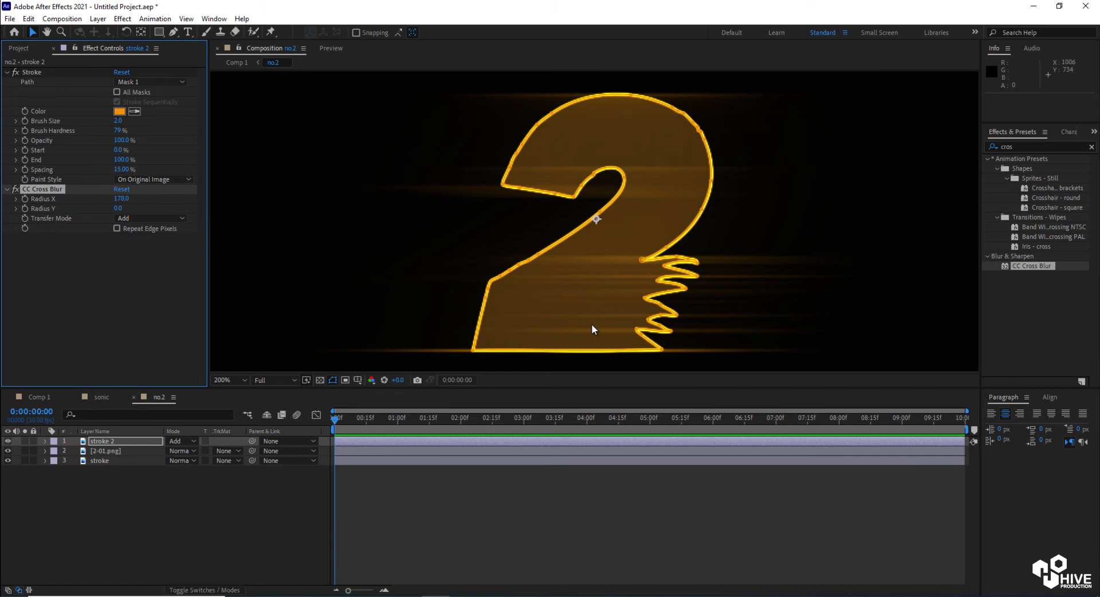
In Comp 1, set the top no.2 layer's blend mode to Normal
click(39, 397)
scroll(756, 239, up, 1)
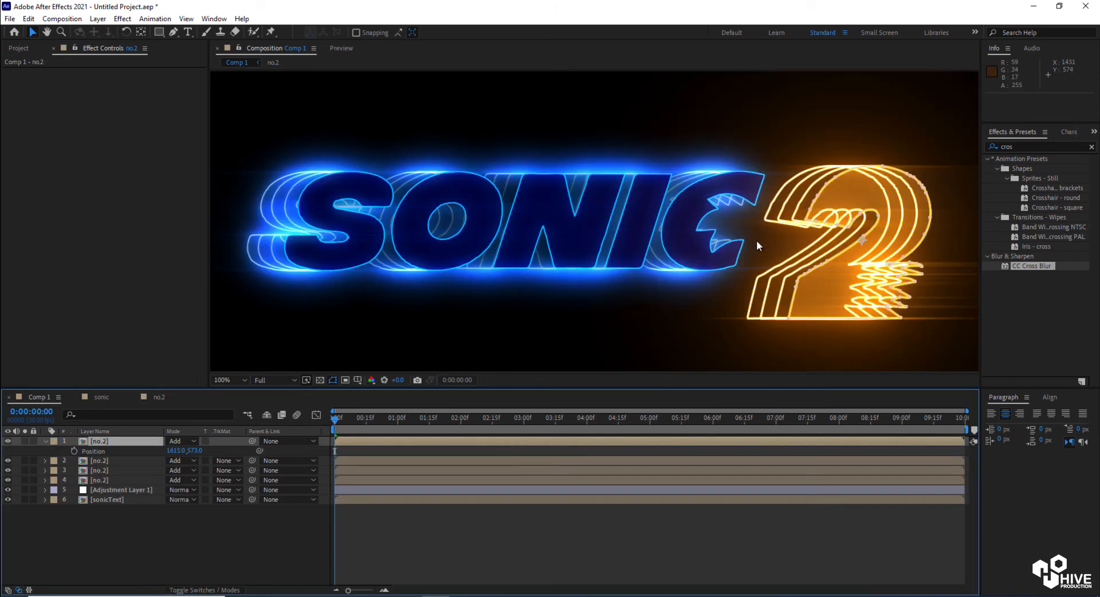
click(182, 441)
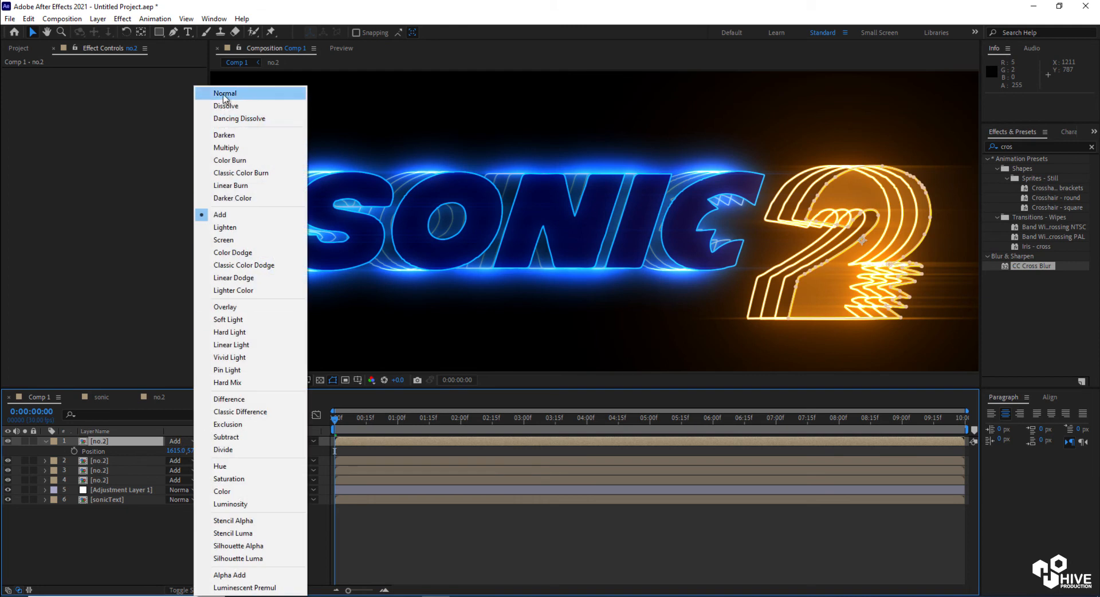
click(240, 90)
scroll(823, 261, down, 1)
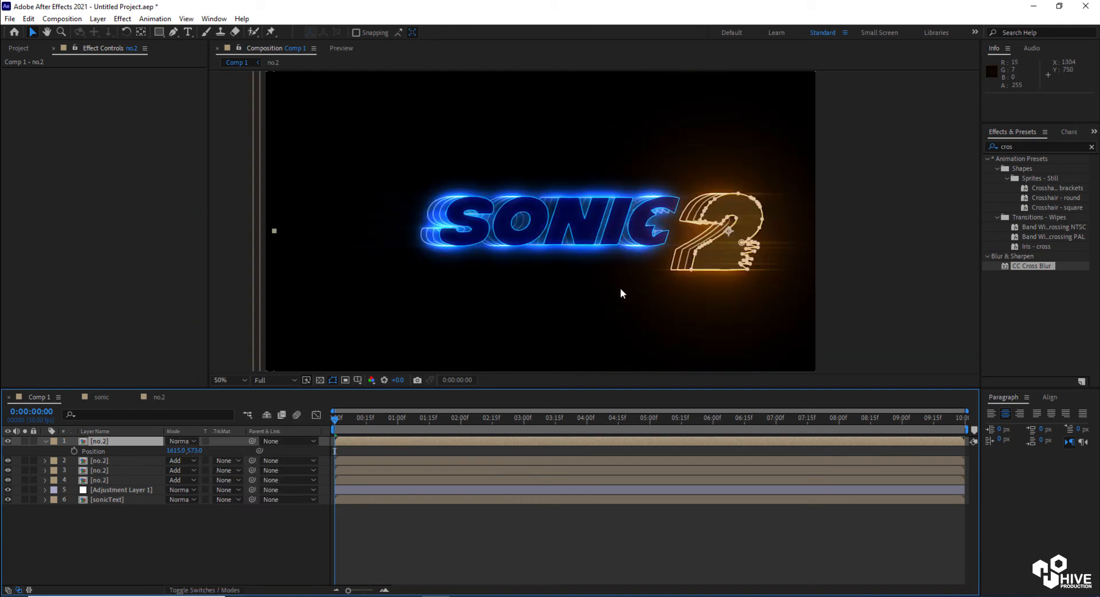
Move Adjustment Layer 1 to the top of Comp 1's layer stack
drag(98, 490, 132, 436)
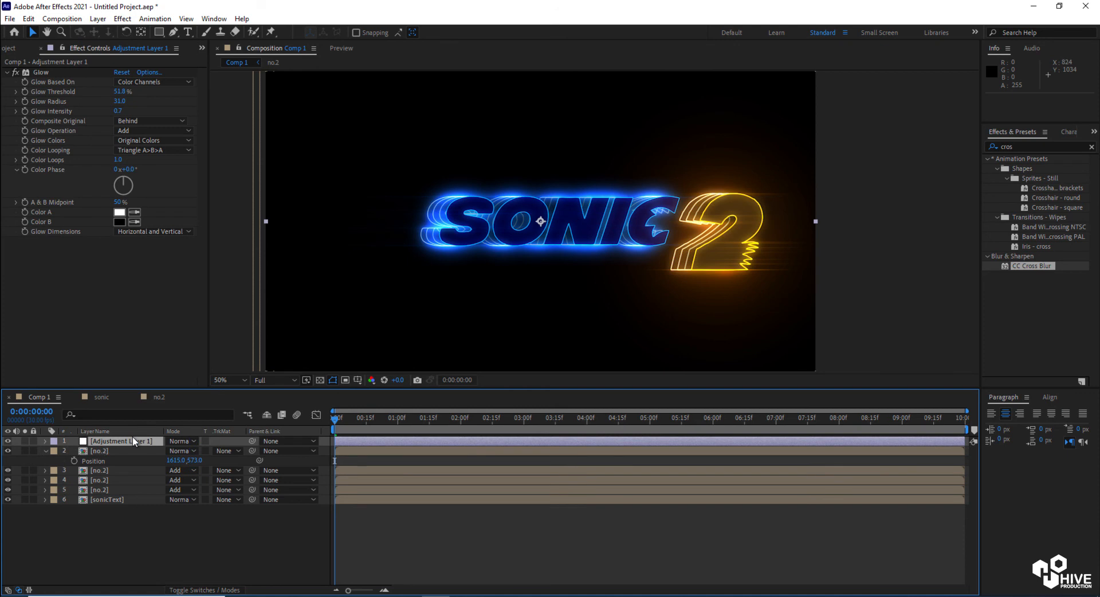
click(46, 450)
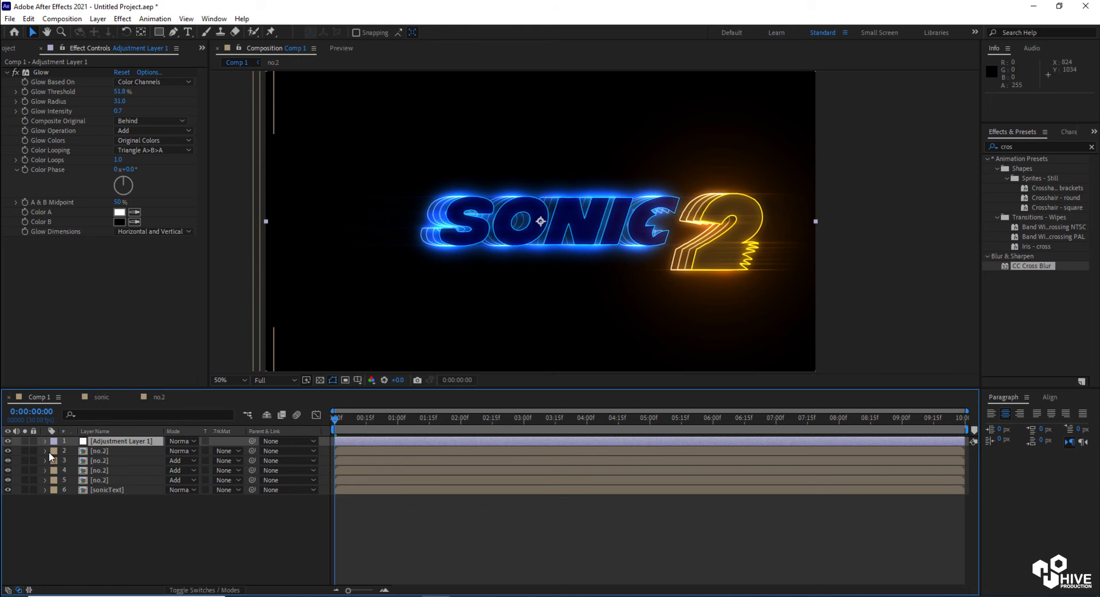
click(234, 565)
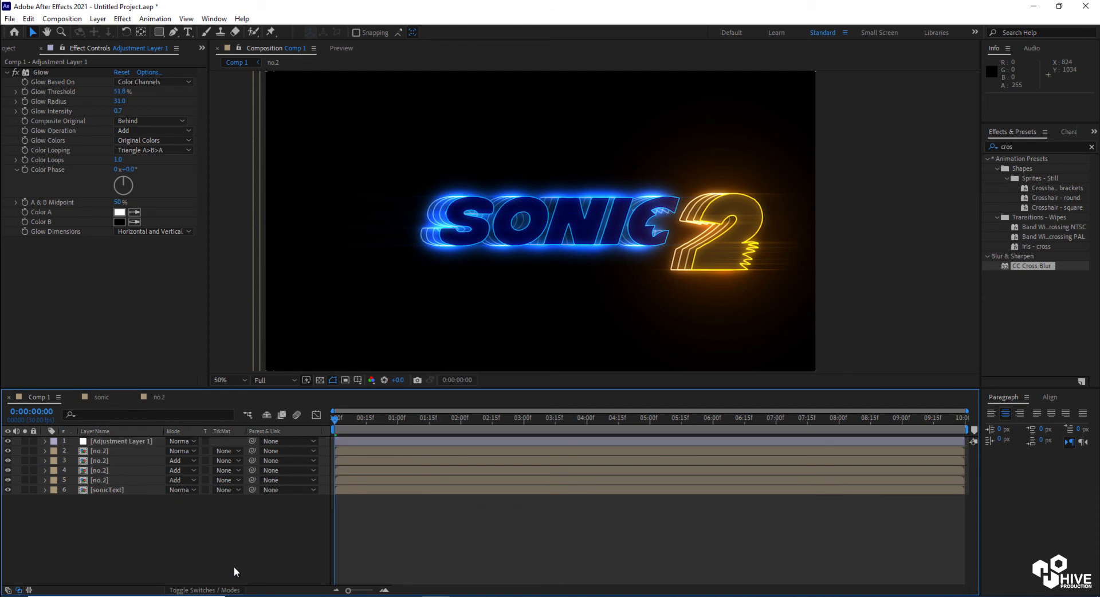
Import wing-01.png and add it to Comp 1 as the top layer
click(20, 49)
double_click(120, 291)
double_click(508, 204)
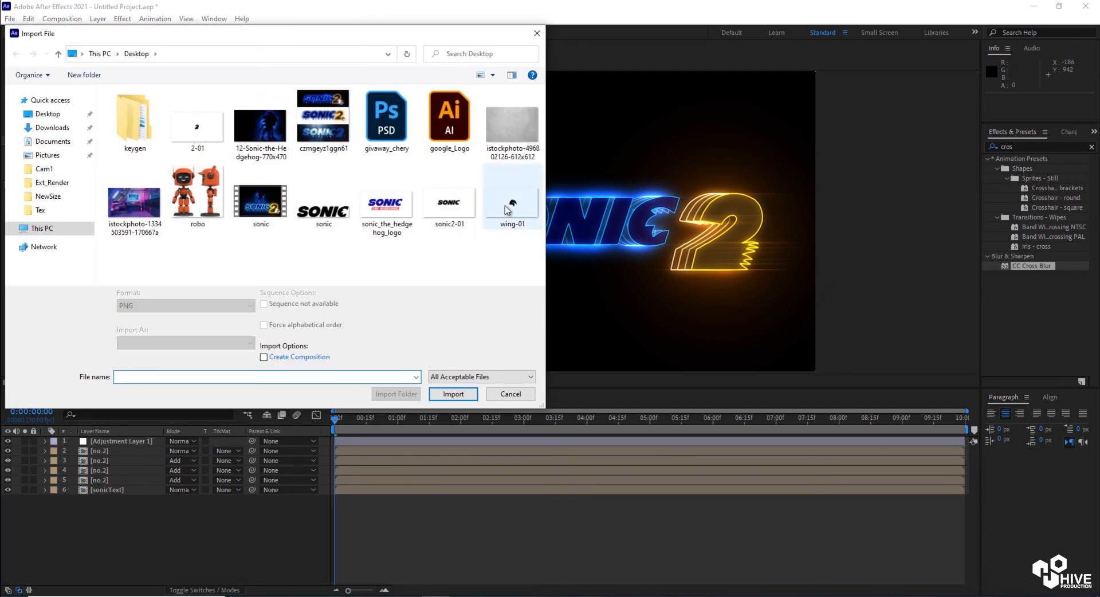
drag(41, 227, 554, 231)
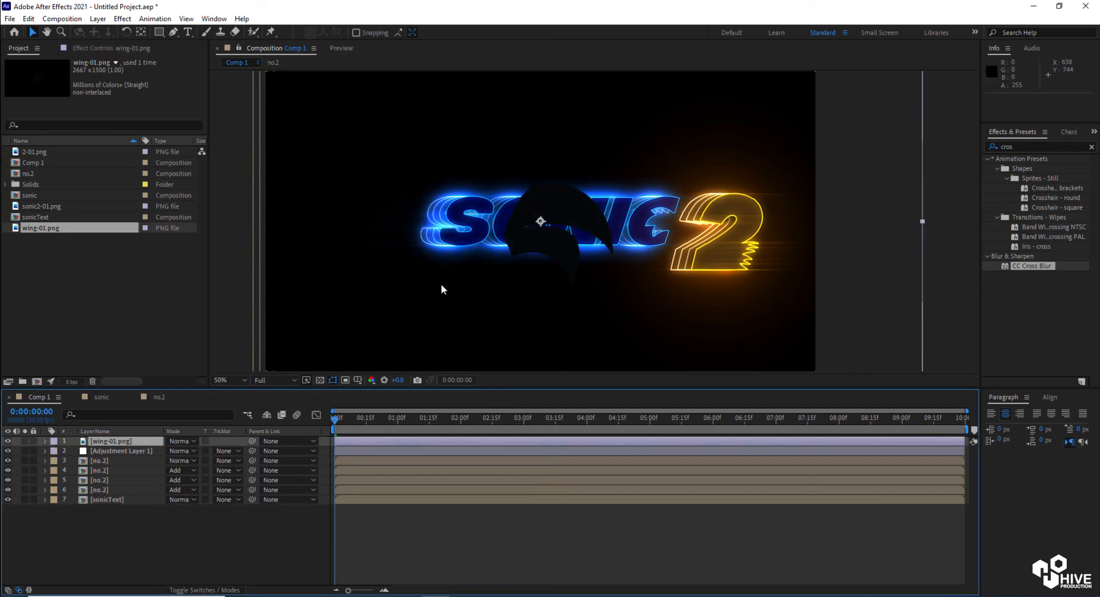
Pre-compose the wing-01.png layer with the default settings
right_click(412, 444)
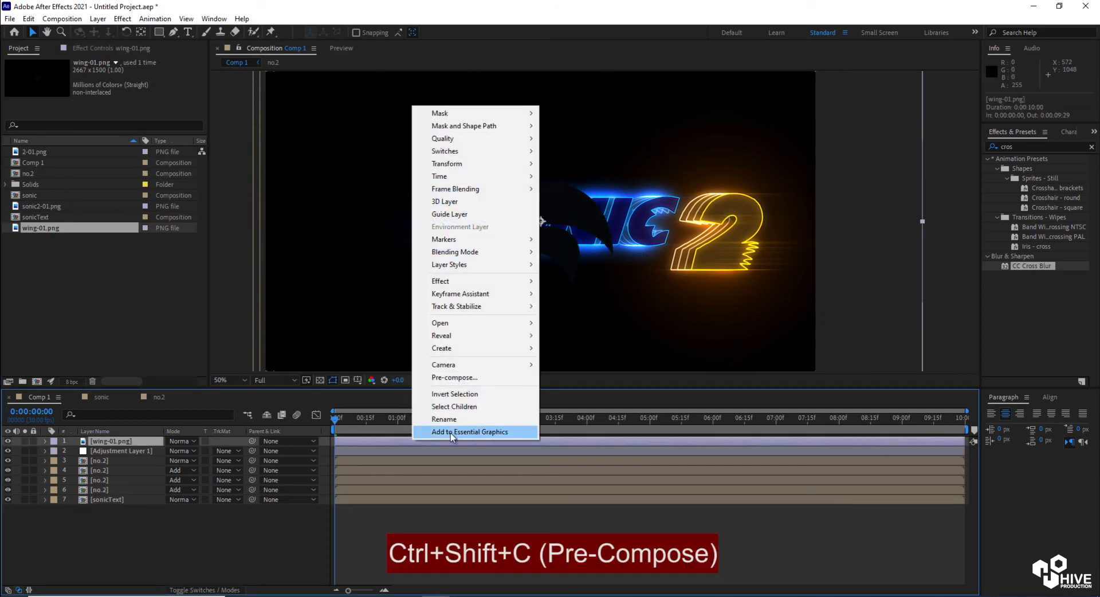
click(438, 378)
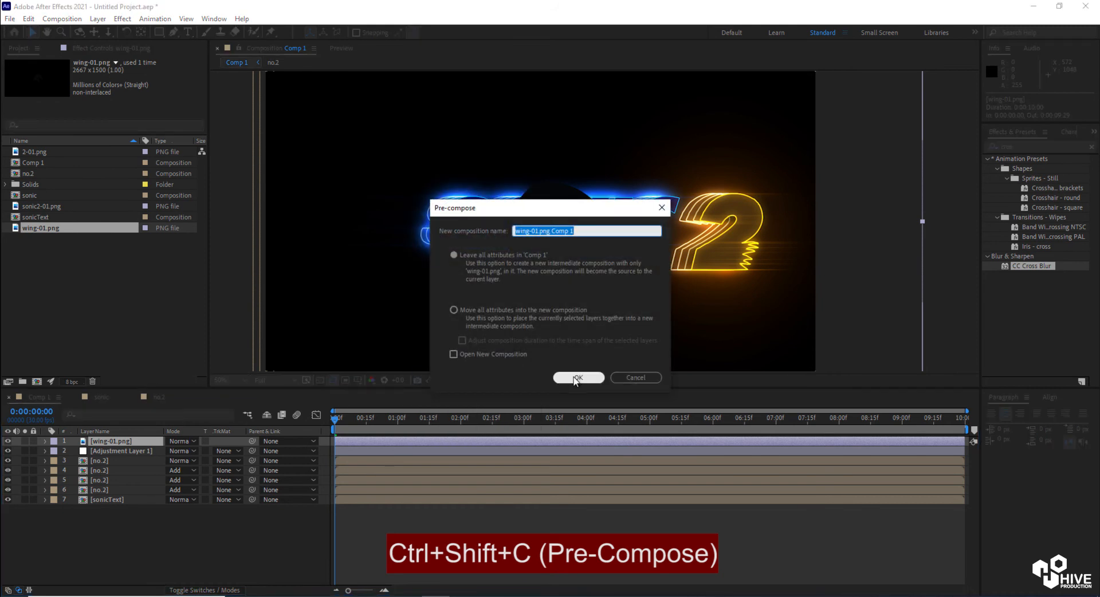
click(578, 378)
Auto-trace the wing precomp layer to generate masks from its outline
click(98, 18)
click(135, 383)
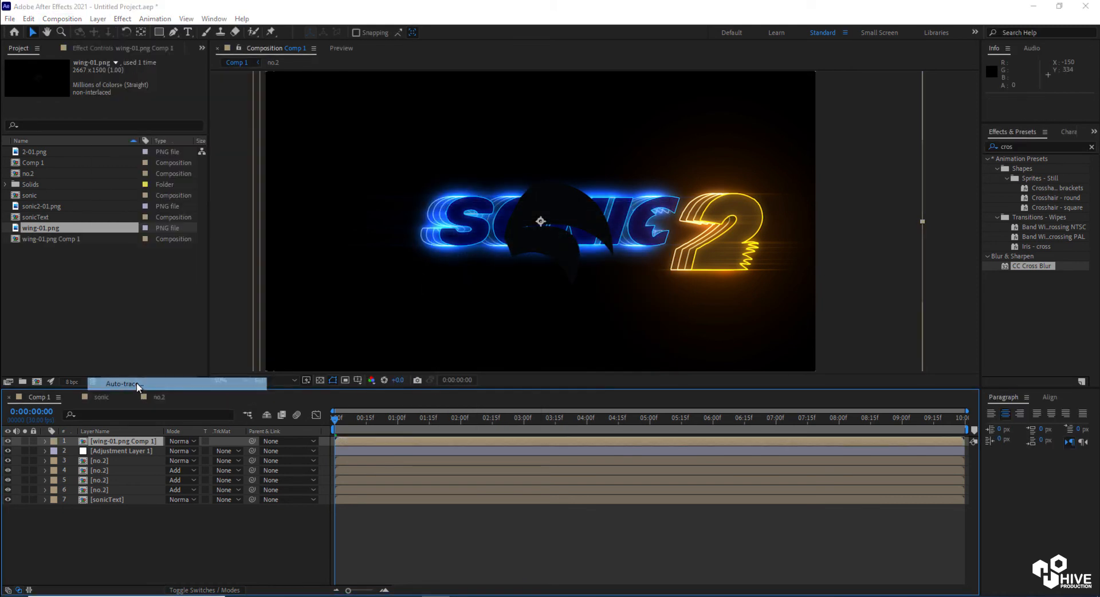
key(Return)
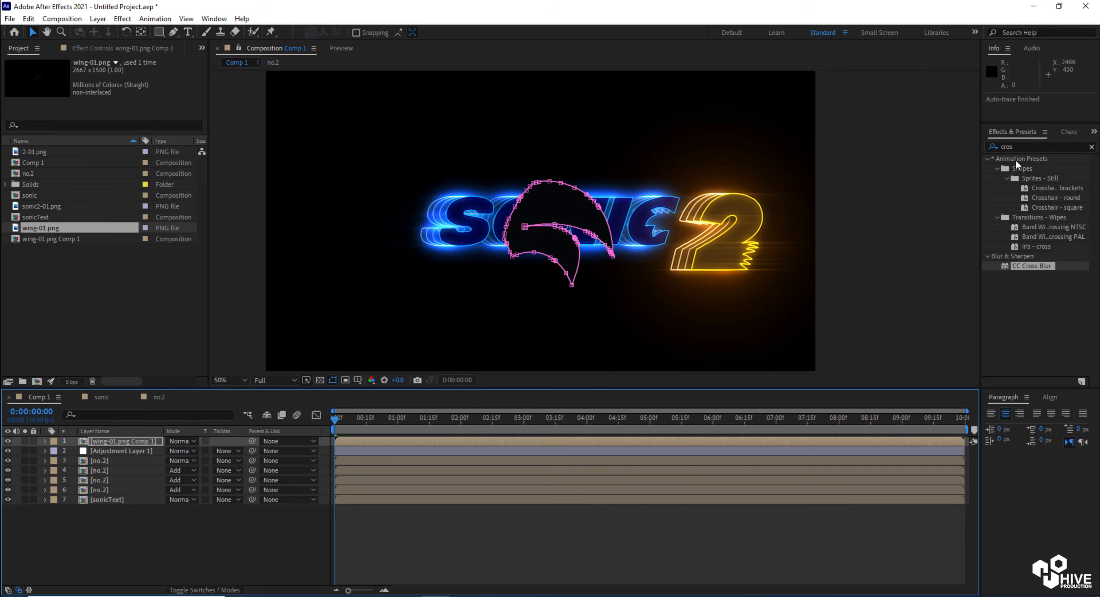
Apply the Saber effect to the wing precomp layer
click(1014, 148)
text(sa)
drag(1018, 354, 837, 440)
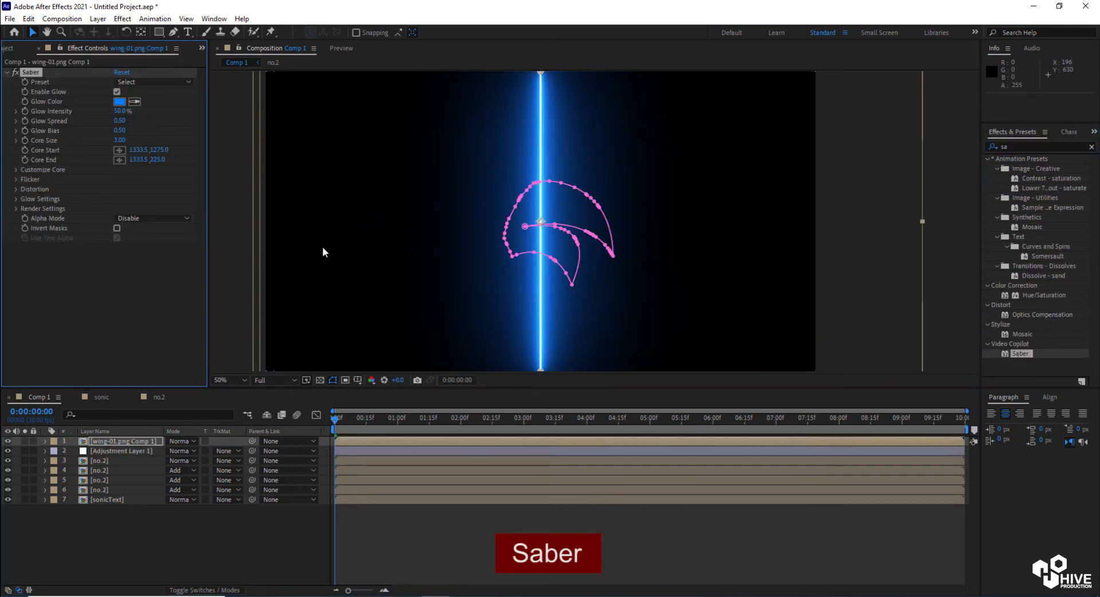
Set Saber's Core Type to Layer Masks under Customize Core
click(16, 169)
click(143, 179)
click(152, 204)
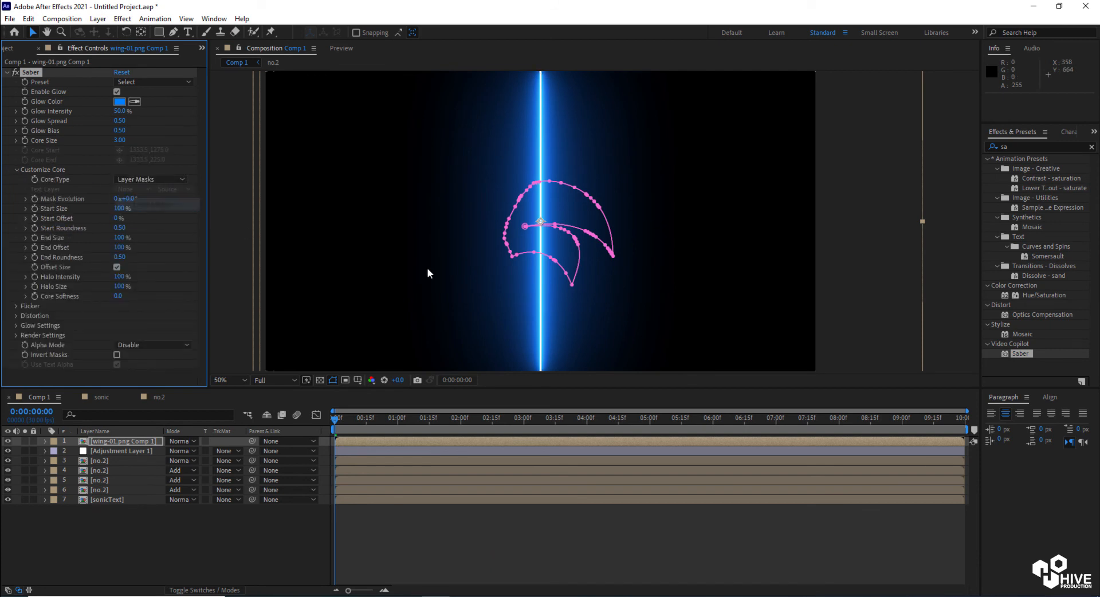
Choose the Energy preset for the Saber effect
drag(119, 110, 96, 110)
click(140, 82)
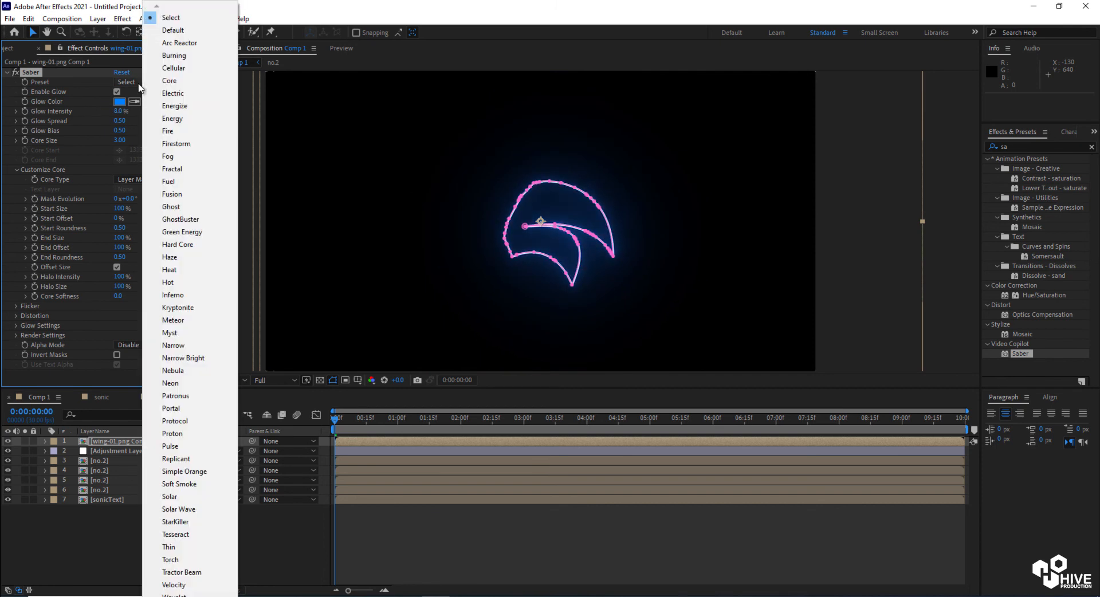
click(181, 119)
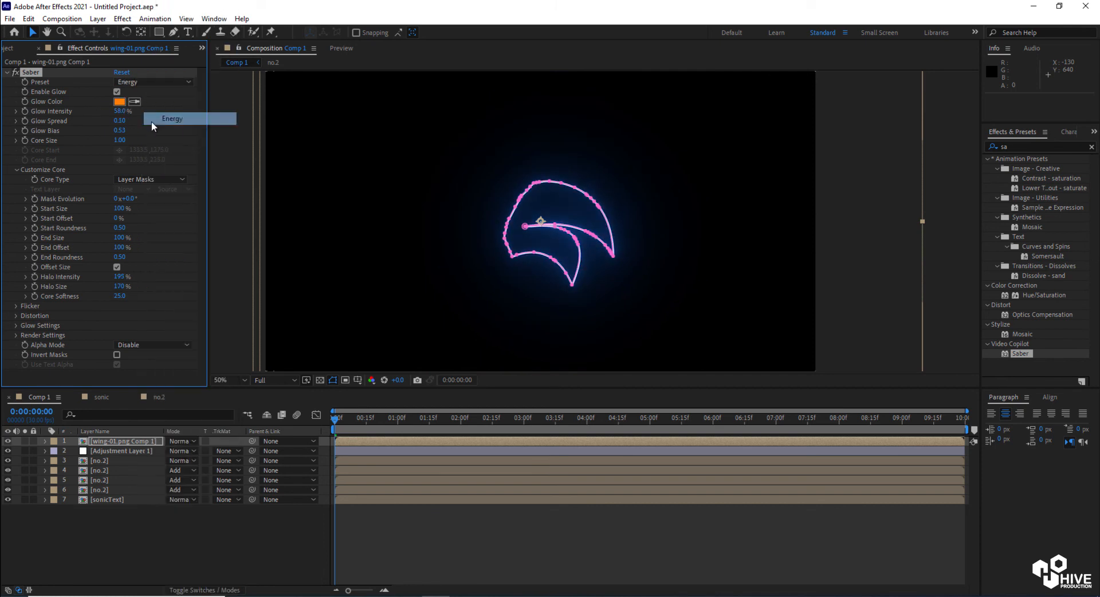
Set Saber's Glow Color to near-white F0FBFF
click(119, 103)
click(595, 357)
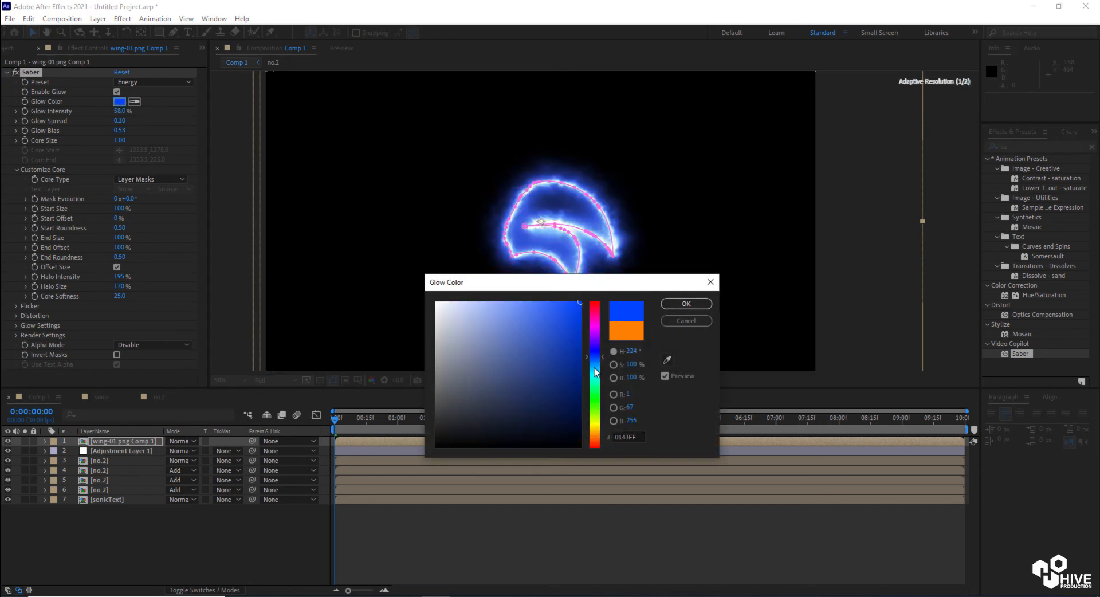
click(594, 367)
drag(472, 308, 443, 301)
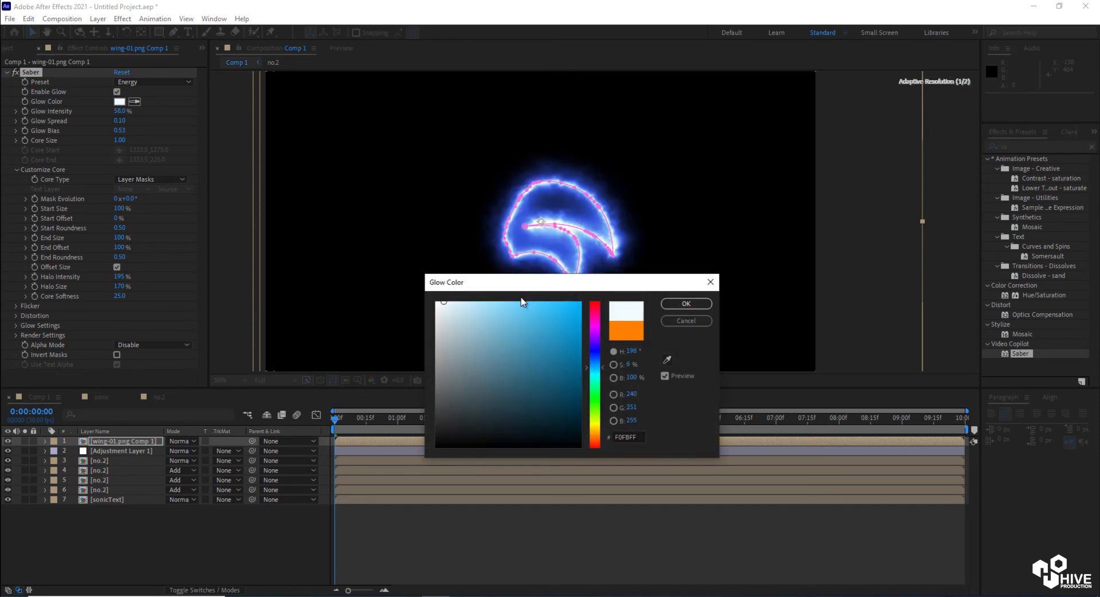
click(686, 304)
Set Saber's Glow Intensity to 22% and Core Size to 1.10
drag(102, 109, 94, 110)
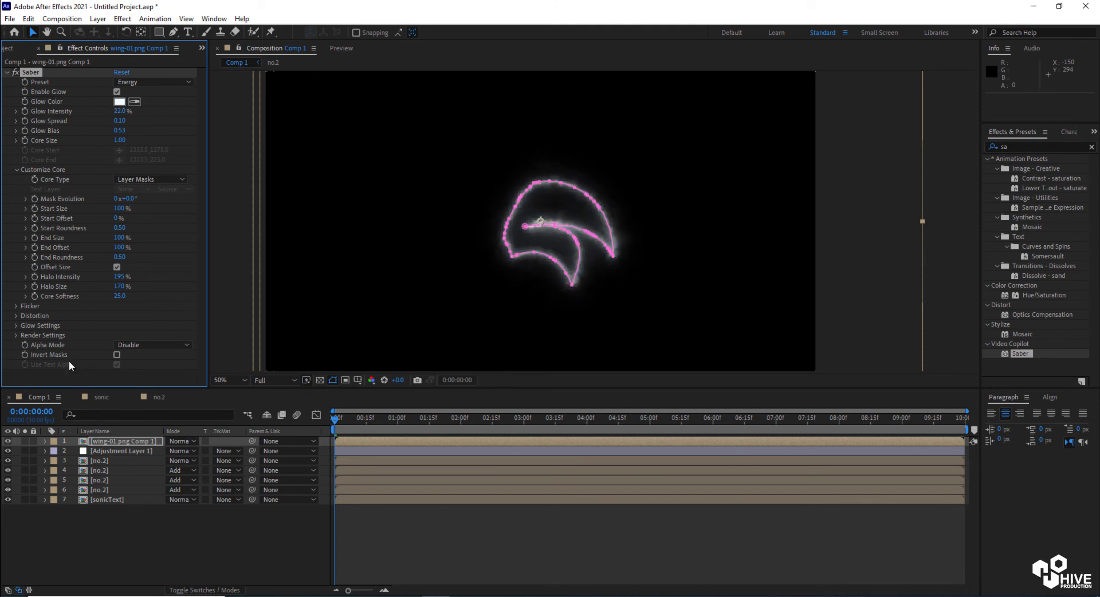
drag(122, 139, 124, 139)
Set the Core Distortion Wind Speed to 0 in Saber's Distortion settings
click(16, 315)
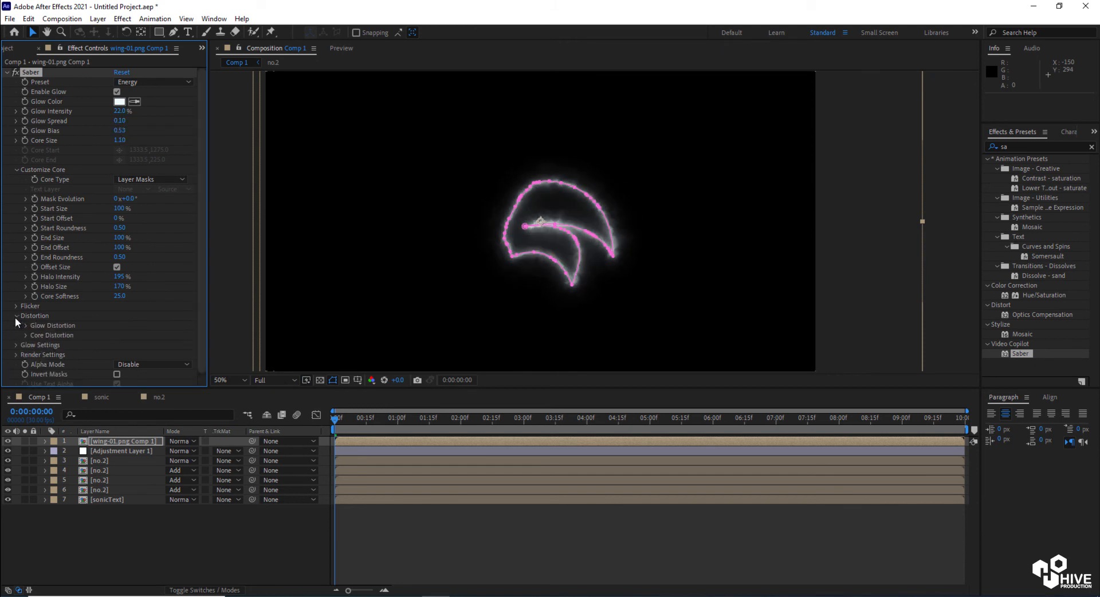
click(25, 335)
click(118, 254)
text(0)
key(Return)
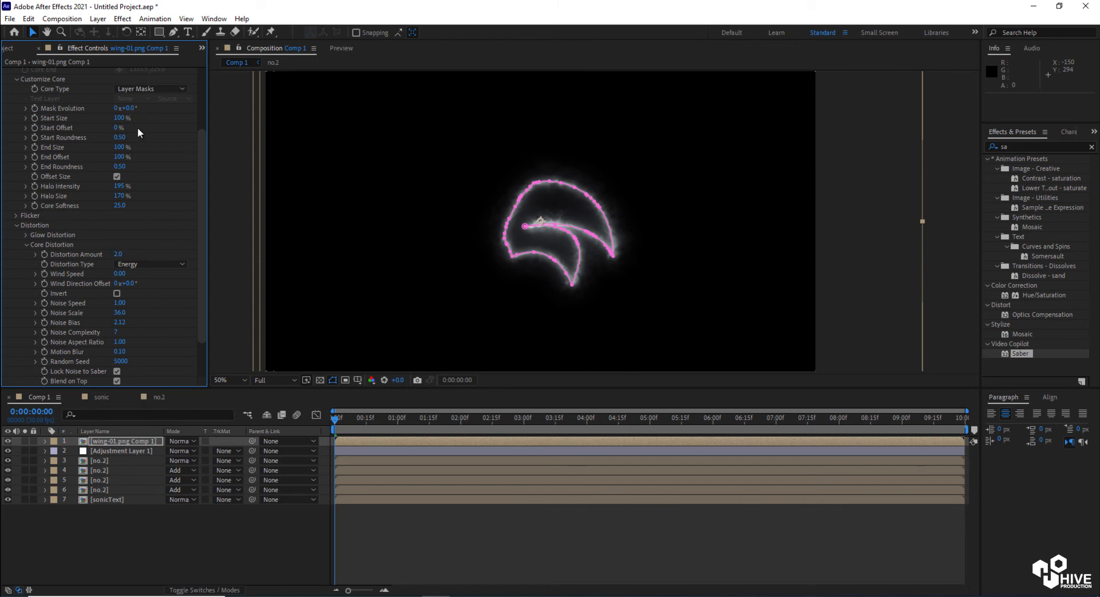
Set Saber's Glow Spread to 0.07
scroll(201, 124, up, 3)
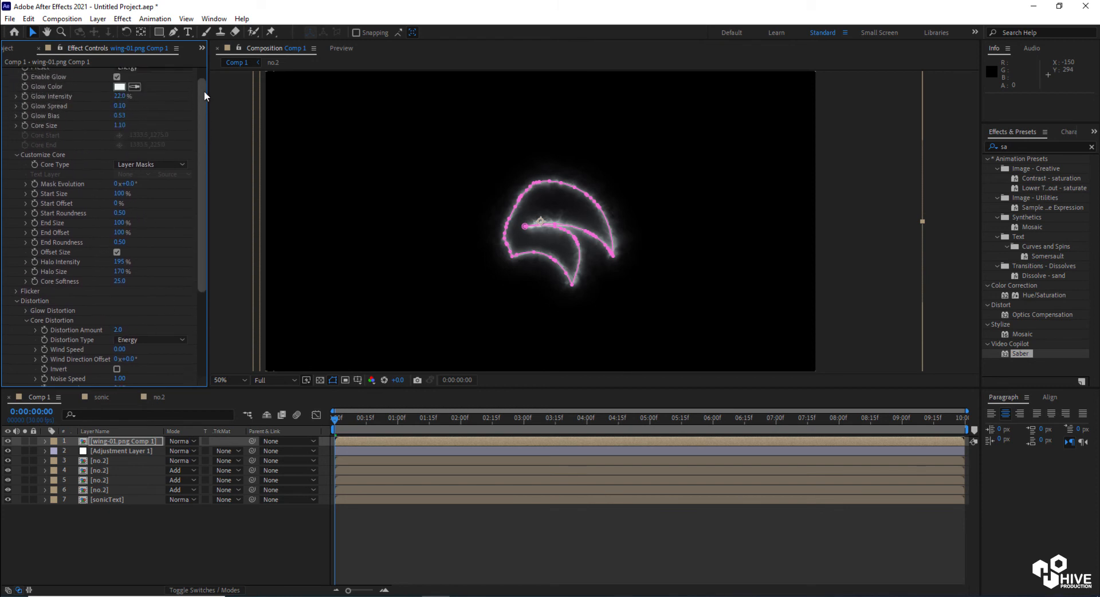
mouse_move(122, 103)
mouse_down()
mouse_move(131, 120)
mouse_move(117, 111)
mouse_up()
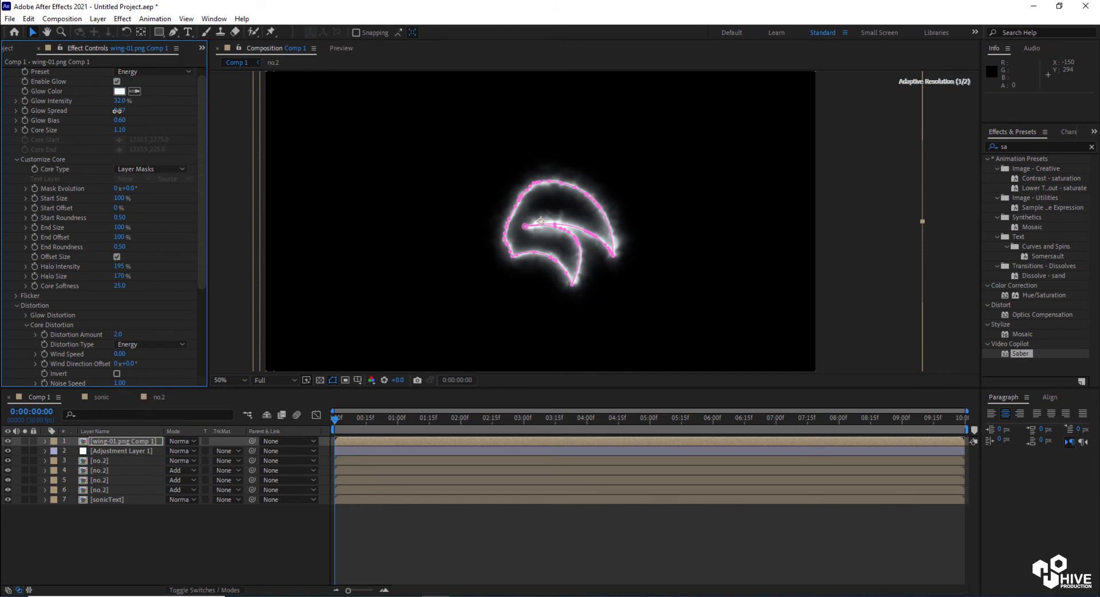
Set the wing precomp layer's blend mode to Add
click(179, 441)
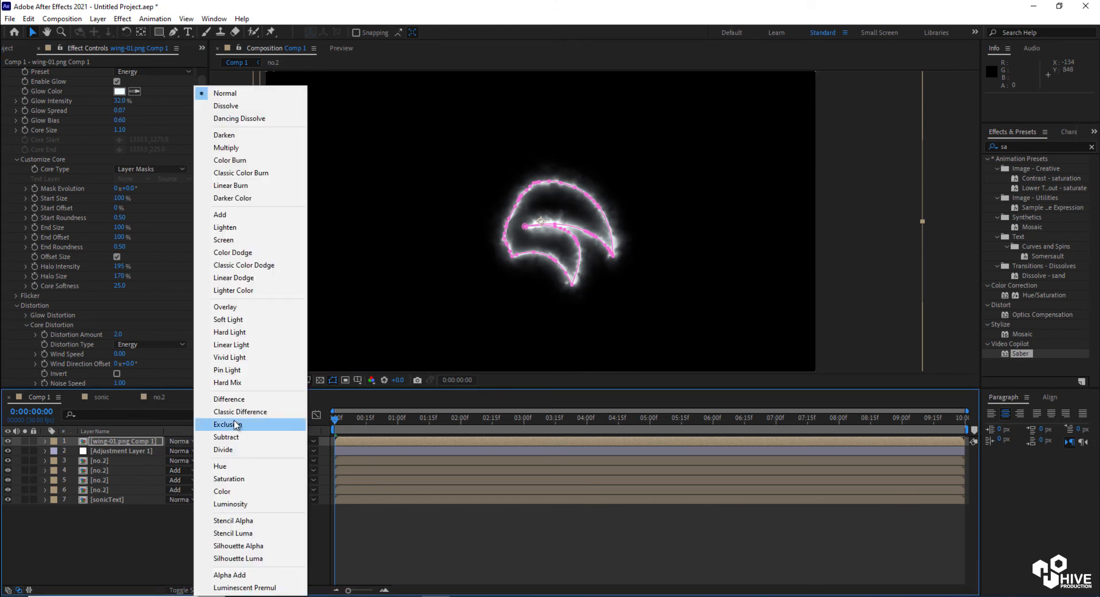
click(236, 214)
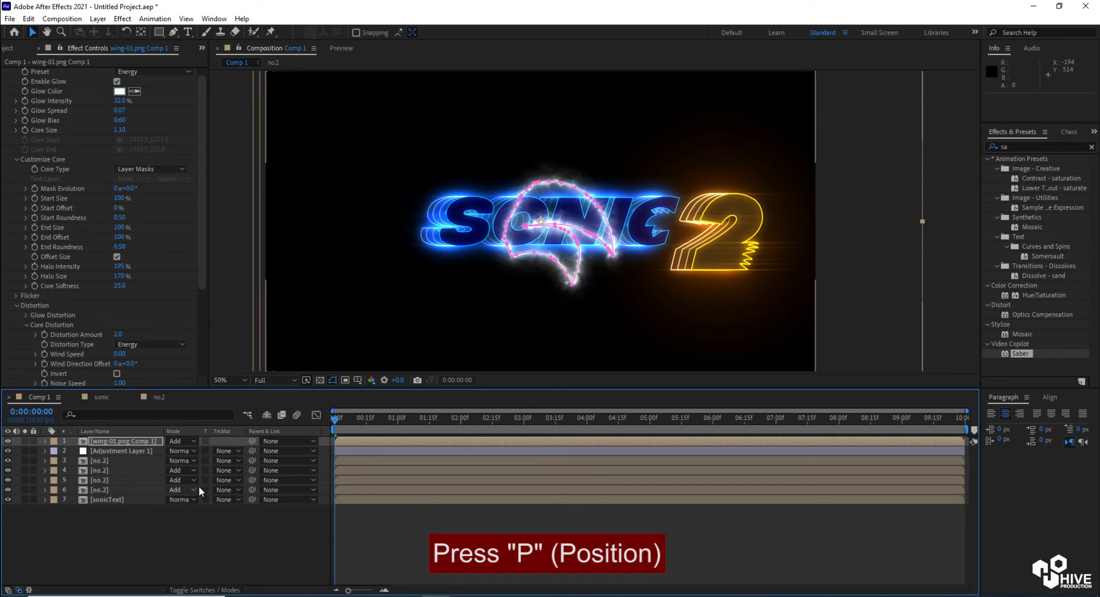
Position the wing layer at about 1720, 664 so it sits beside the number 2
key(p)
drag(175, 451, 682, 455)
drag(187, 450, 278, 453)
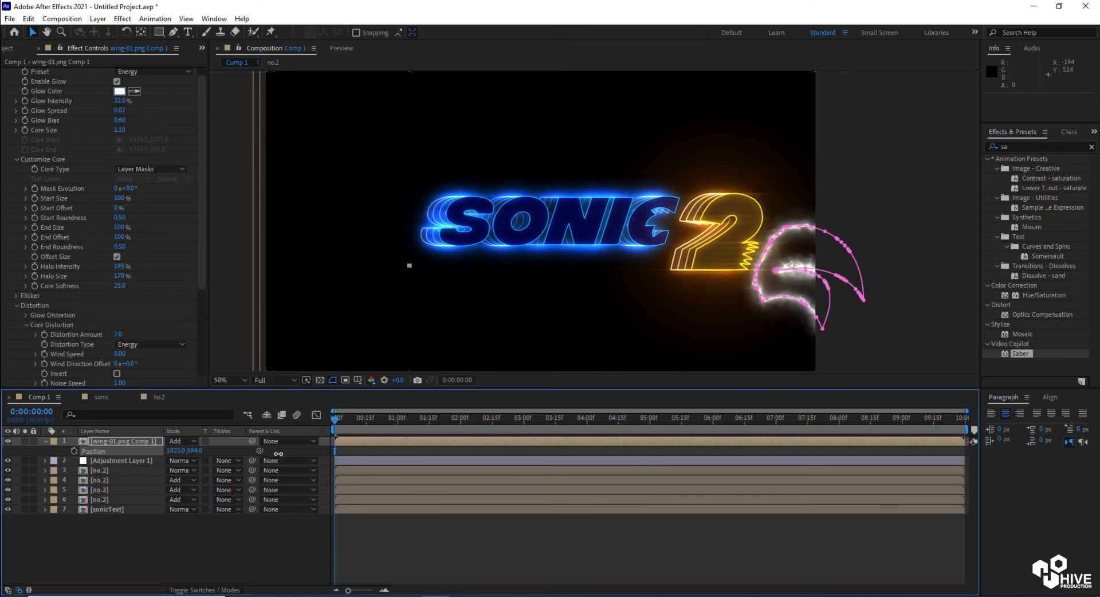
mouse_move(172, 451)
mouse_down()
mouse_move(121, 446)
mouse_move(189, 452)
mouse_move(176, 451)
mouse_up()
key(s)
key(p)
click(866, 133)
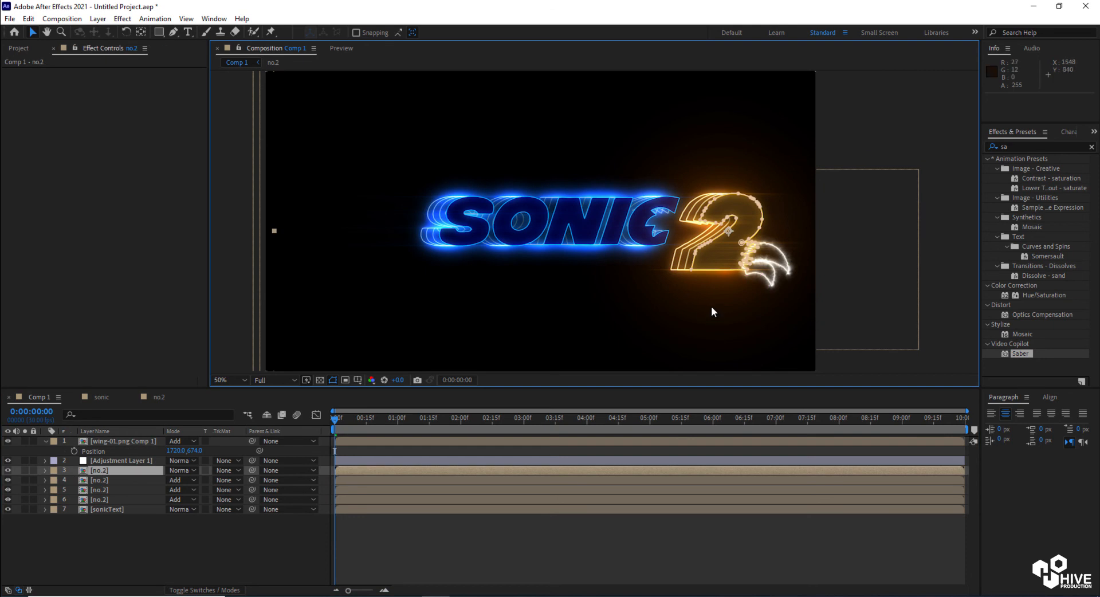
click(154, 443)
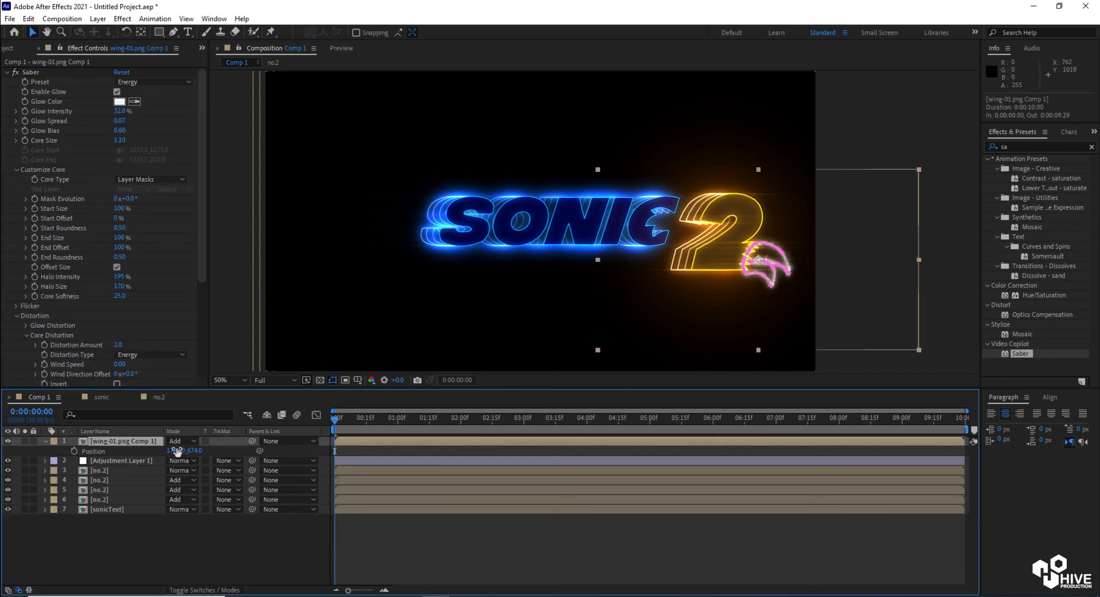
drag(190, 451, 185, 452)
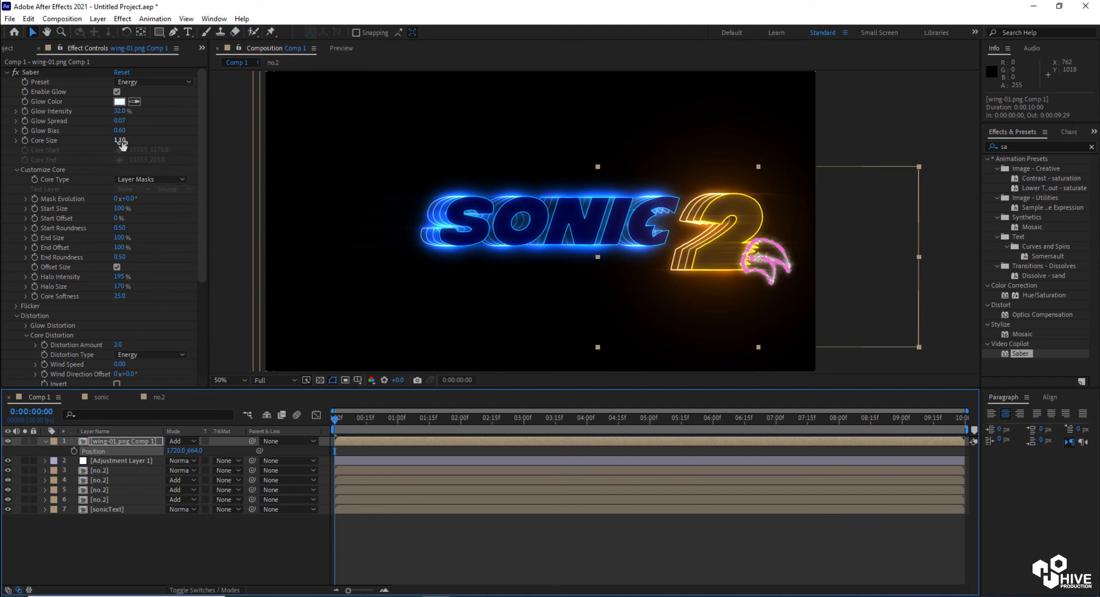
Set Saber's Core Size to 4.60
drag(122, 143, 162, 148)
click(868, 130)
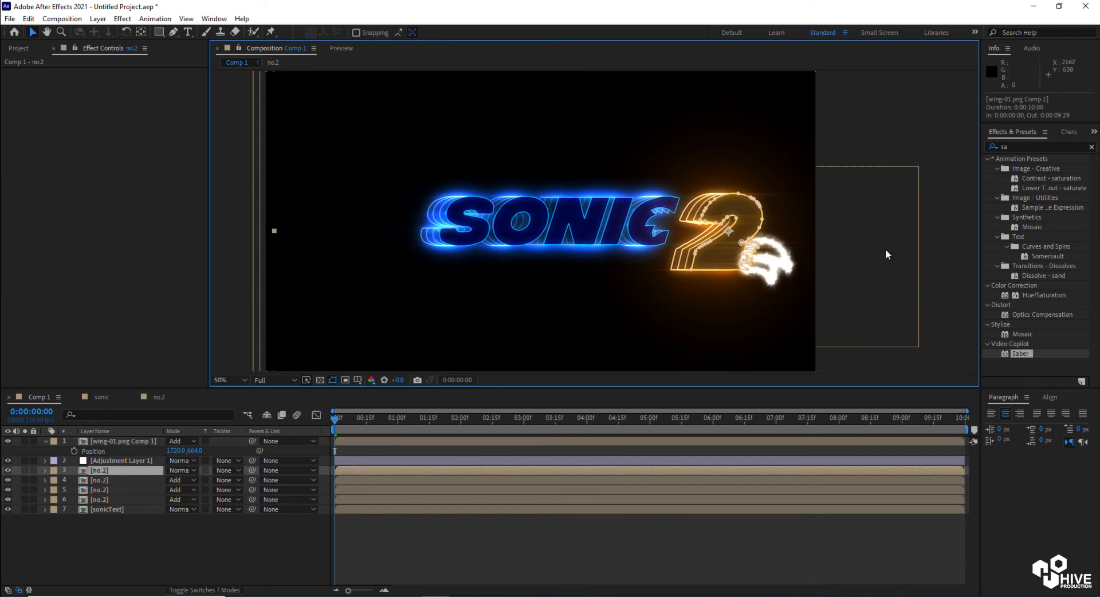
click(122, 441)
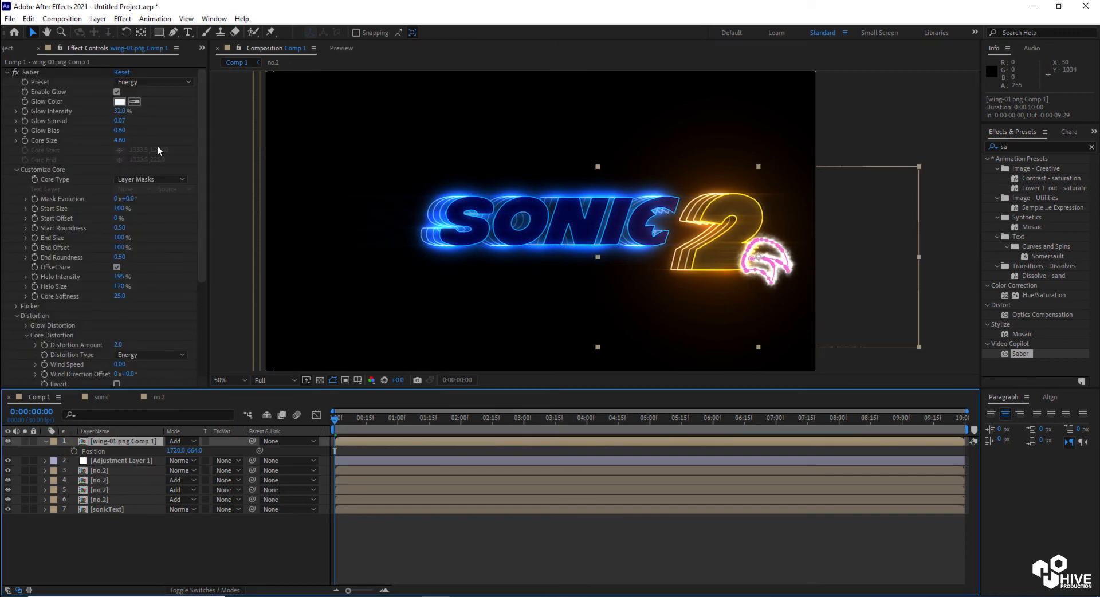
Undo the last Core Size change and set the wing's Saber Core Size to 4
key(ctrl+z)
click(121, 141)
text(4)
key(Return)
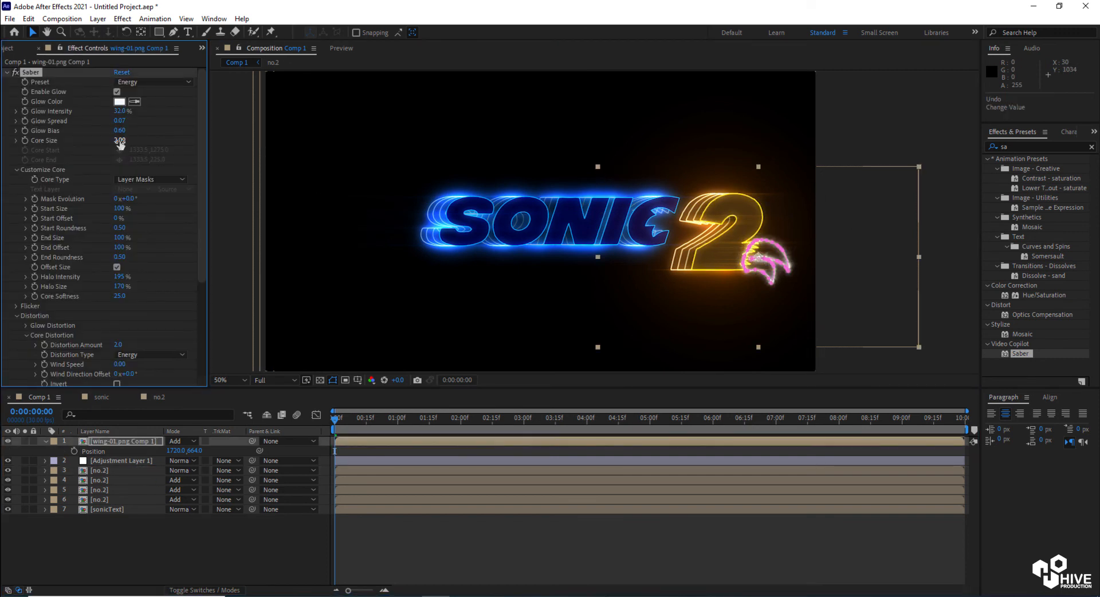
click(940, 239)
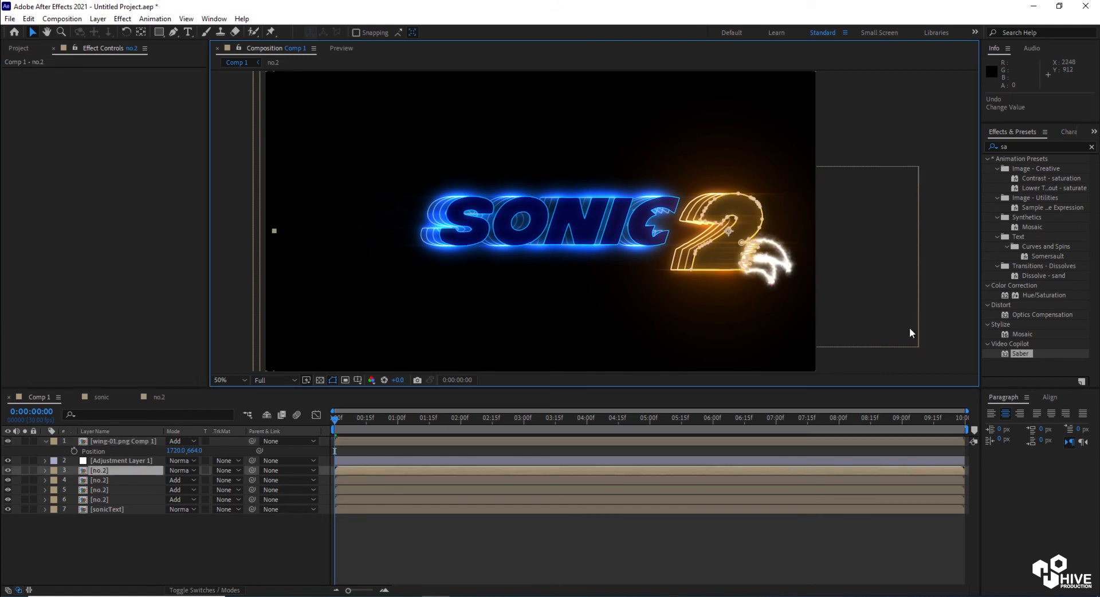
key(period)
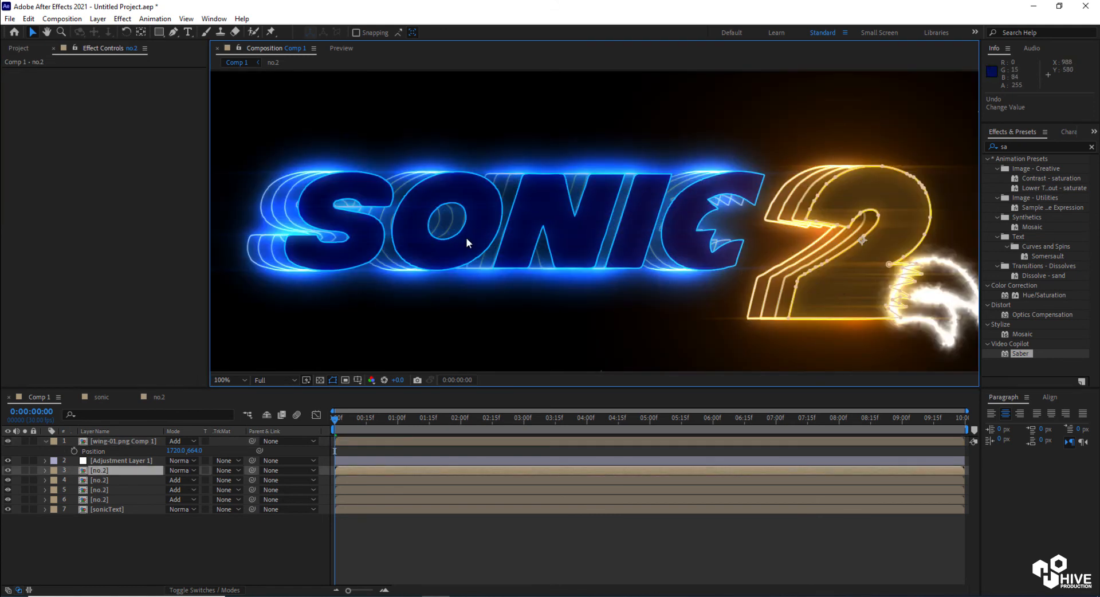
key(comma)
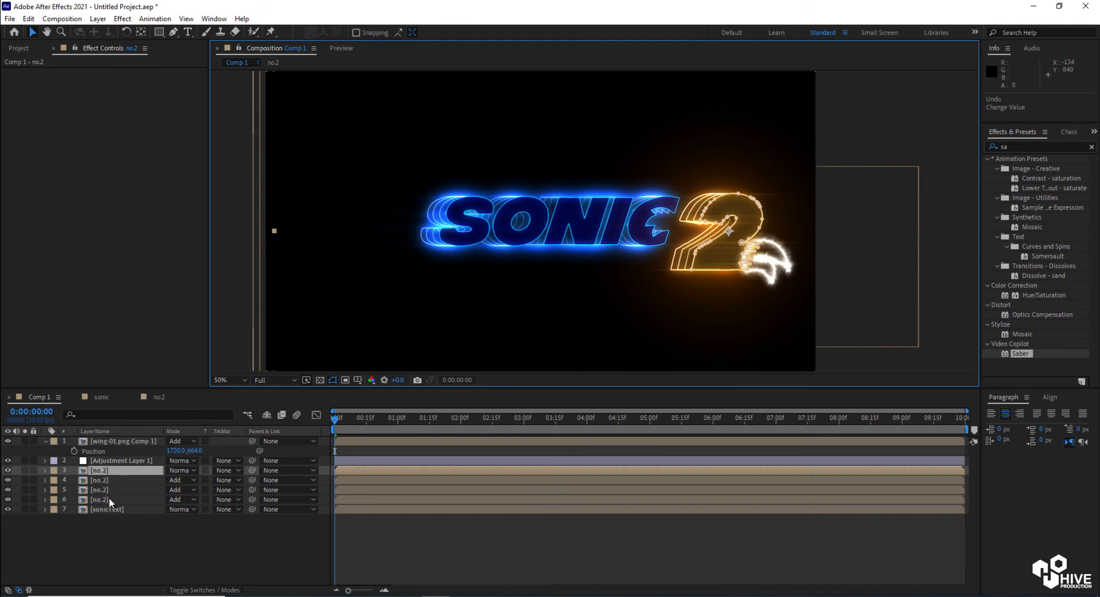
Move Adjustment Layer 1 to the top of the Comp 1 layer stack
drag(108, 471, 124, 441)
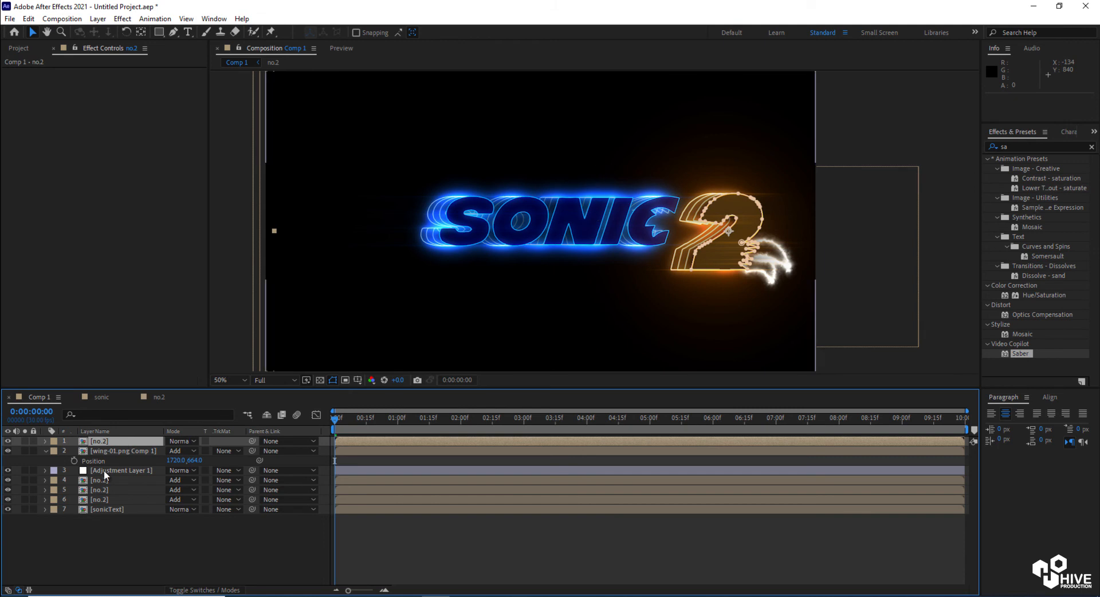
key(ctrl+z)
drag(104, 462, 119, 437)
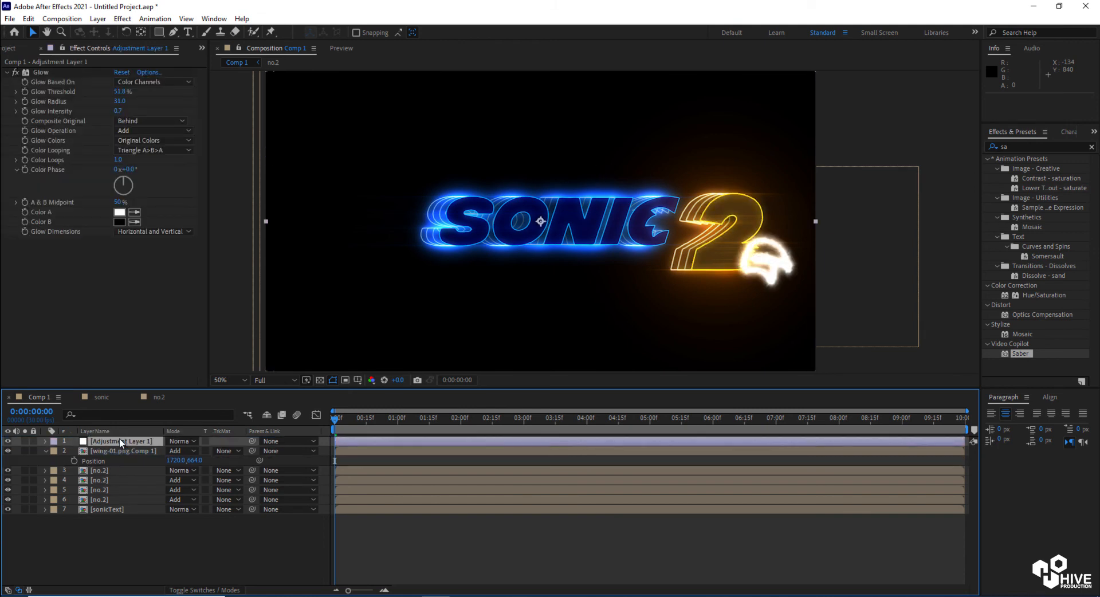
Lower the wing layer's Saber Core Size slightly
click(108, 452)
drag(122, 143, 114, 140)
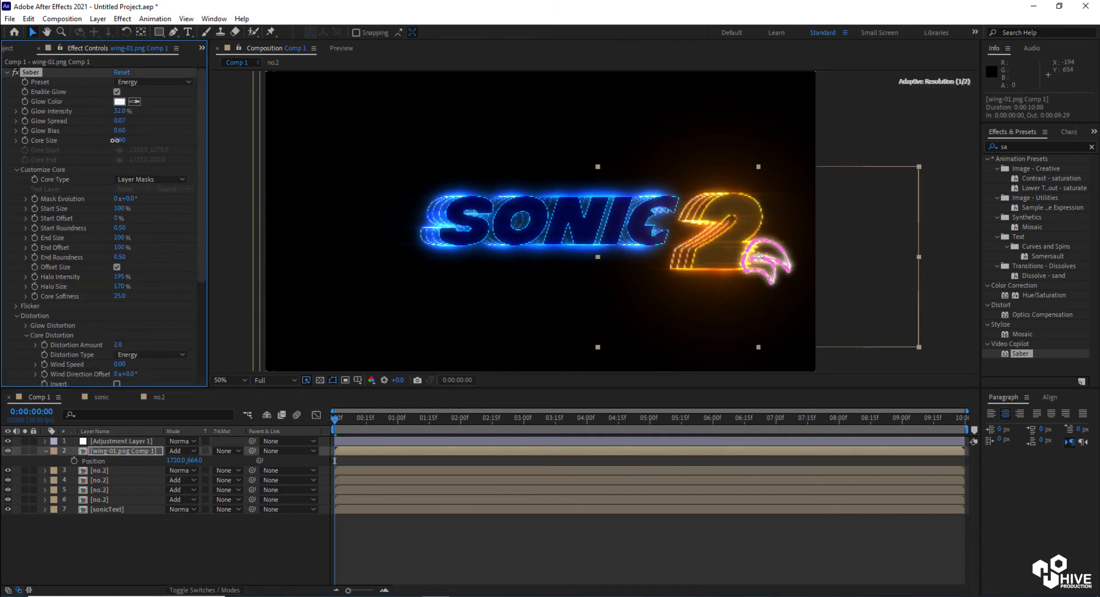
click(836, 128)
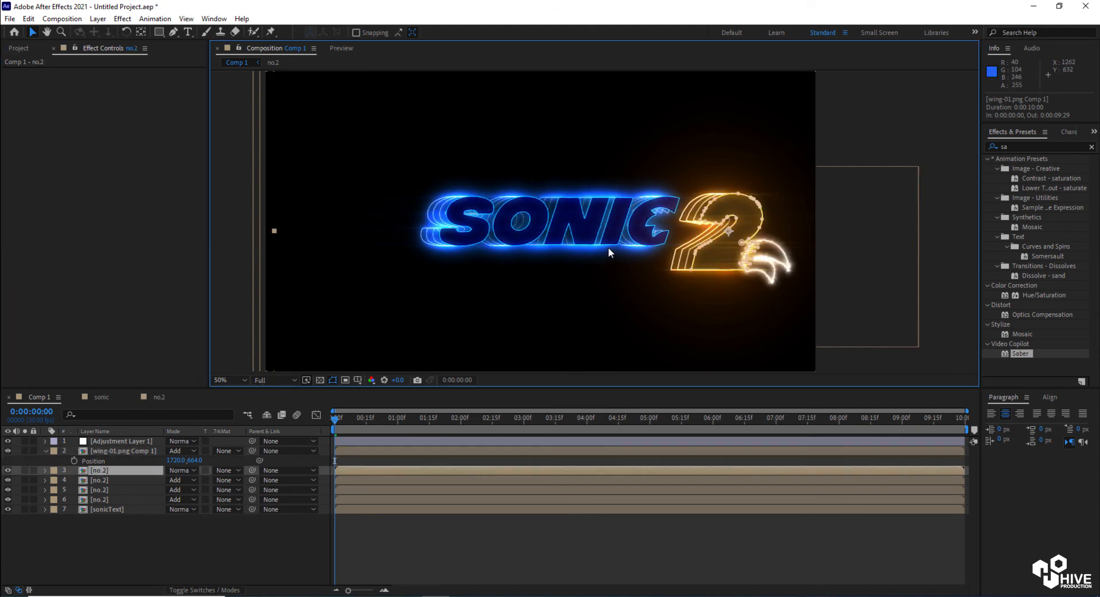
Precompose the four no.2 layers into a precomp named no.2 and set its blend mode to Add
shift+click(106, 500)
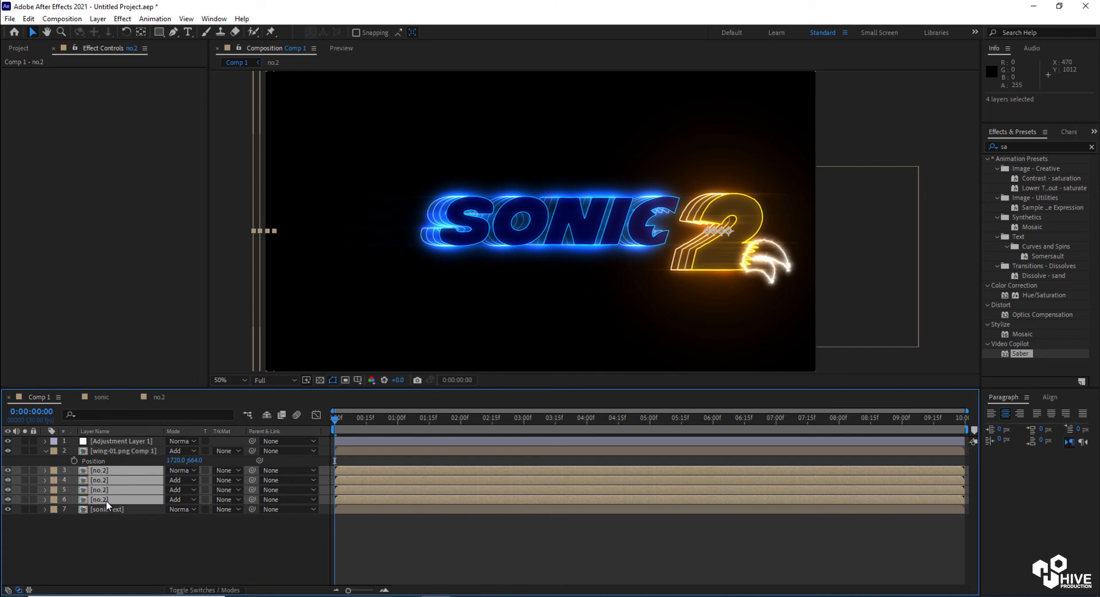
key(ctrl+shift+c)
text(no.2)
key(Return)
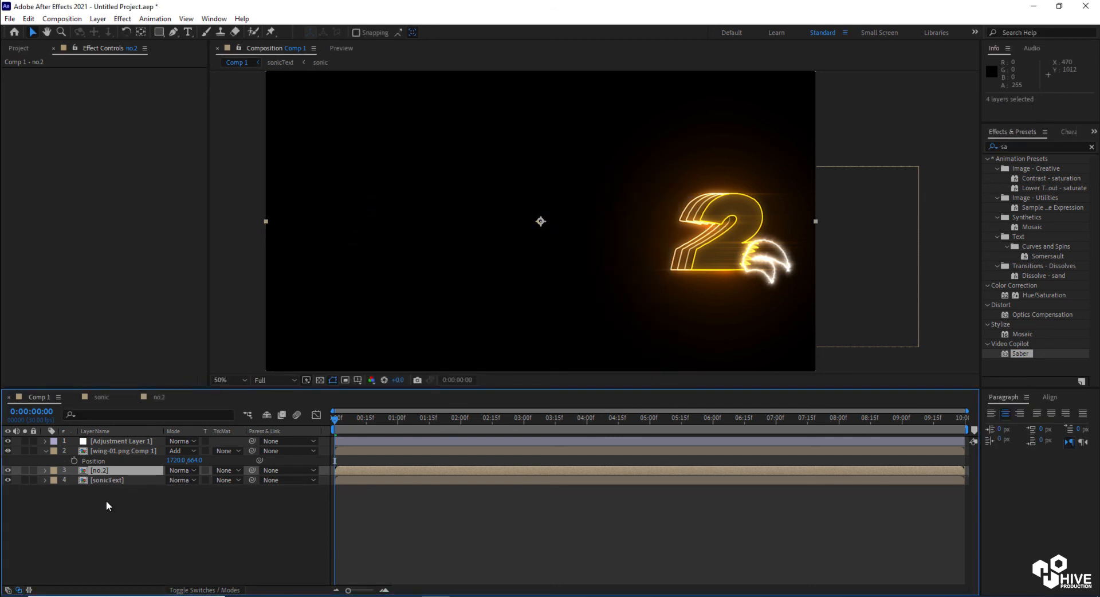
click(182, 470)
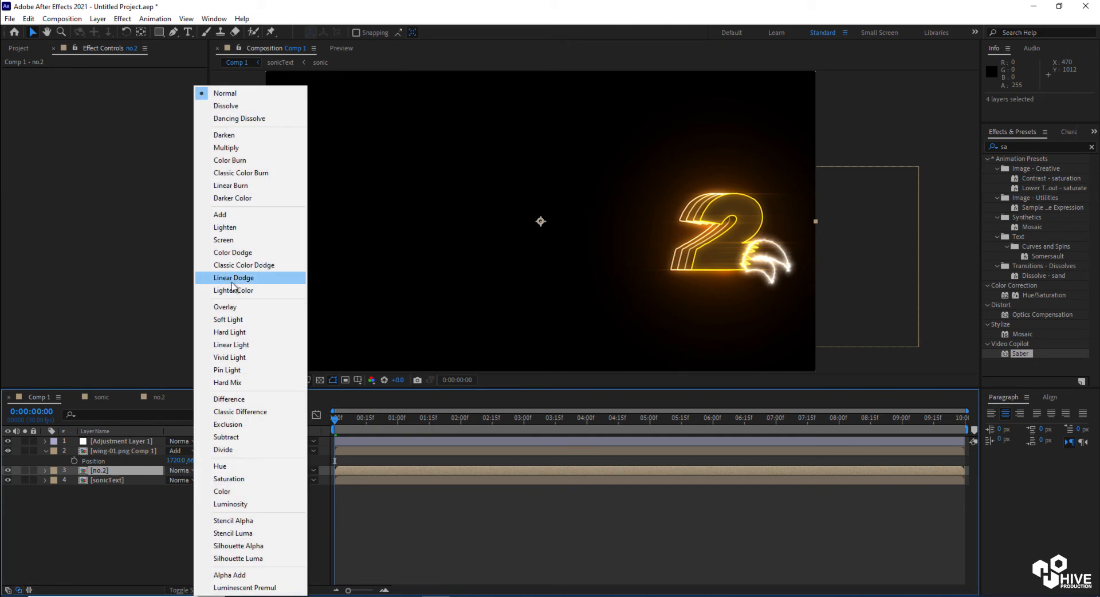
click(220, 216)
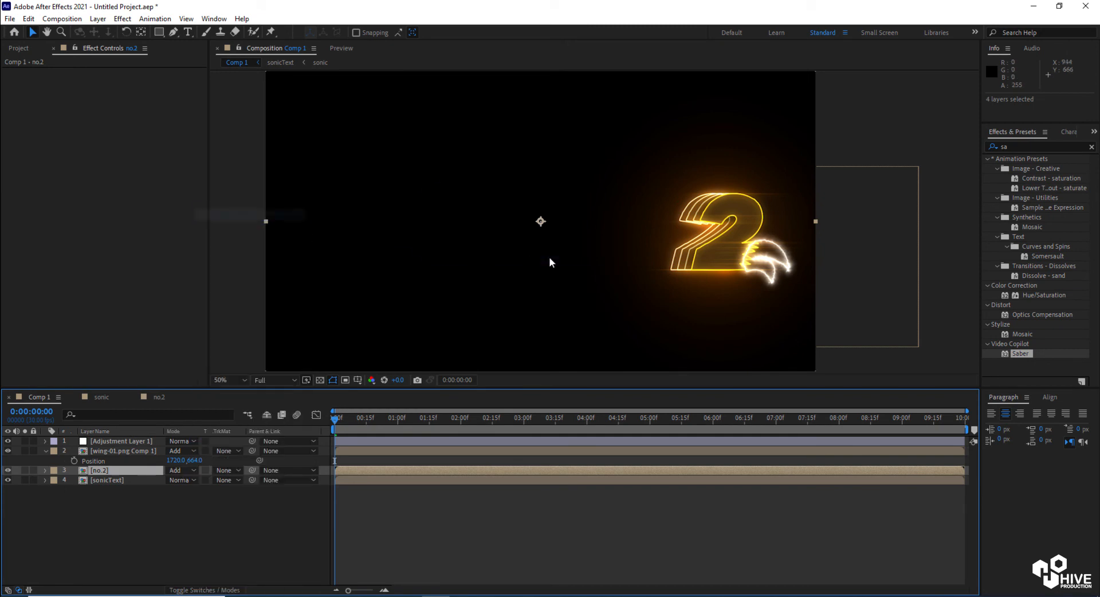
Open the sonicText precomp and duplicate its second sonic layer
click(103, 482)
double_click(125, 478)
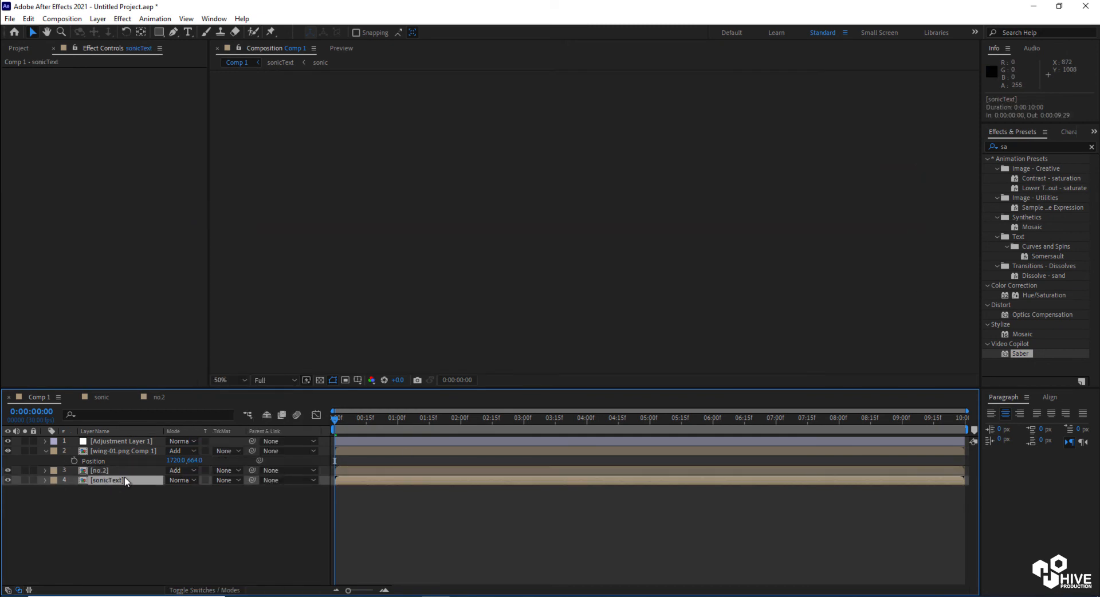
click(109, 441)
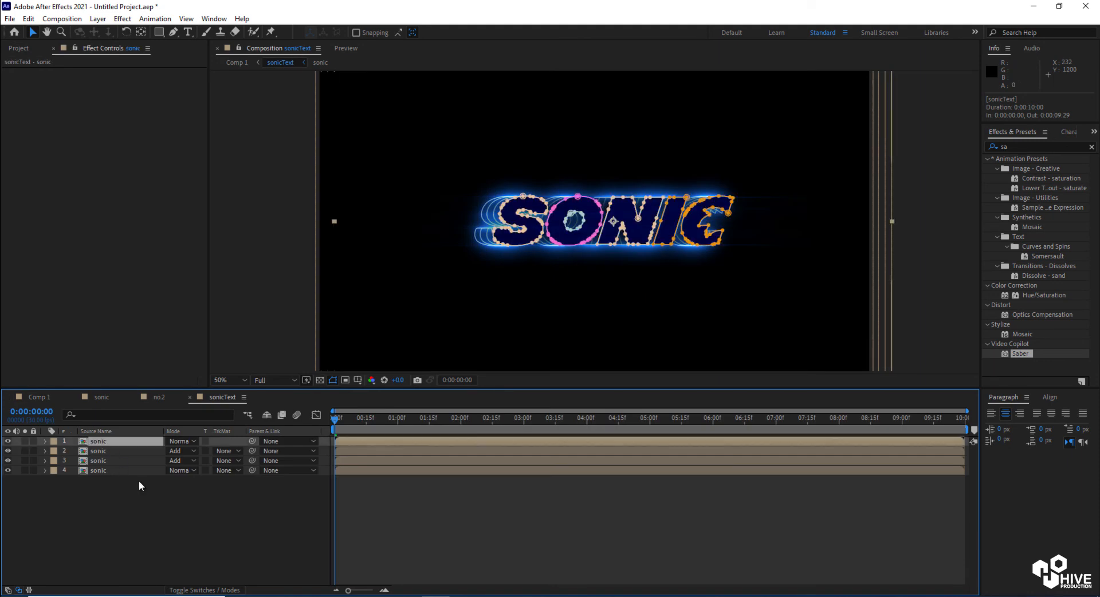
click(138, 480)
click(105, 440)
click(105, 451)
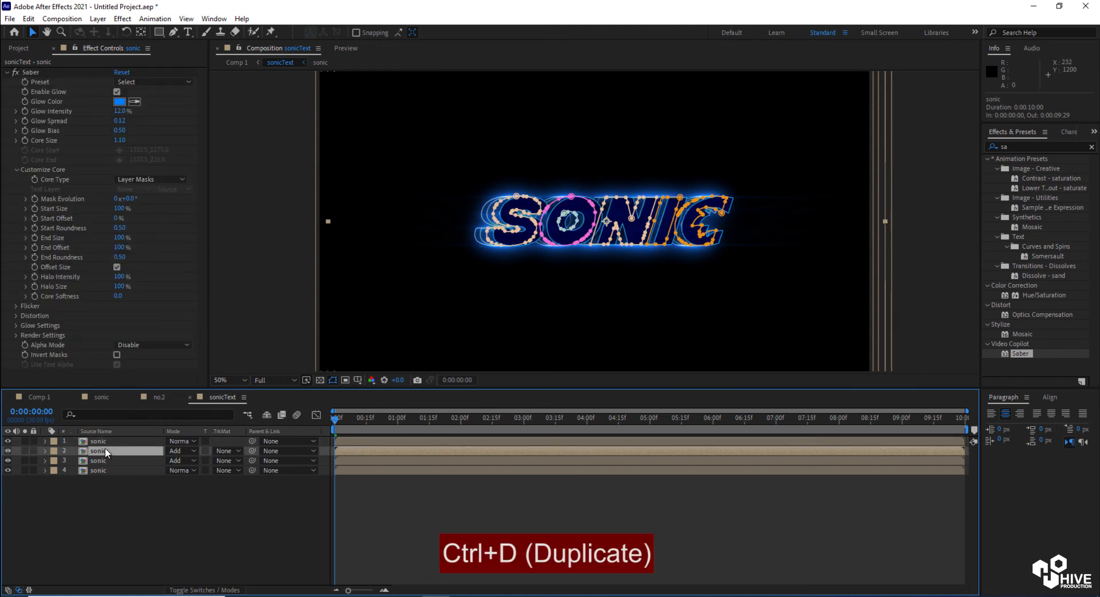
key(ctrl+d)
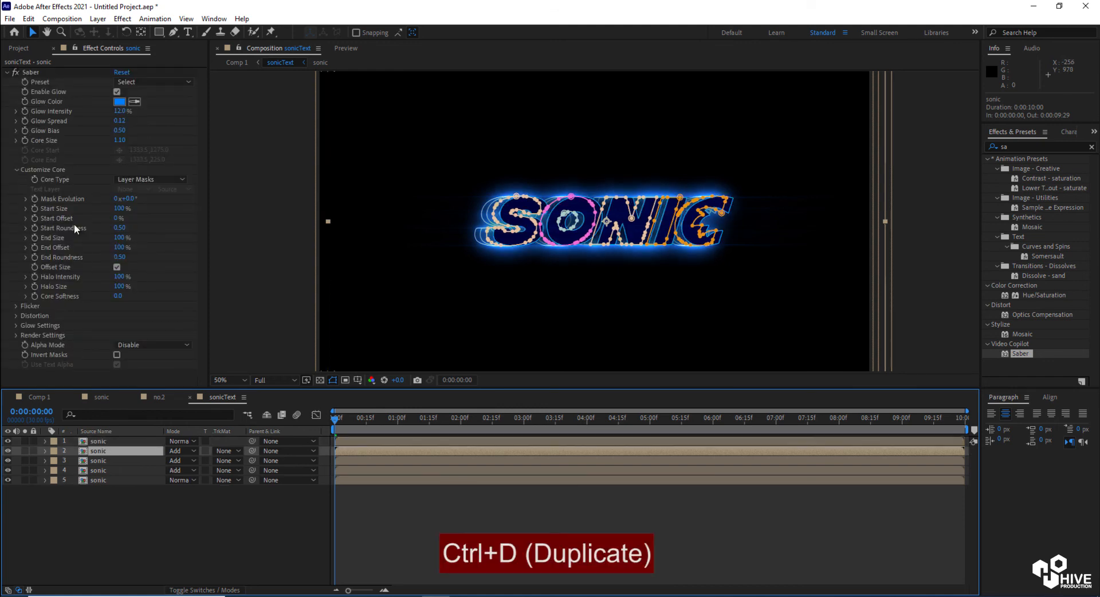
Apply Saber's Energize preset to the duplicated sonic layer and move it to the top of the stack
click(136, 83)
click(133, 181)
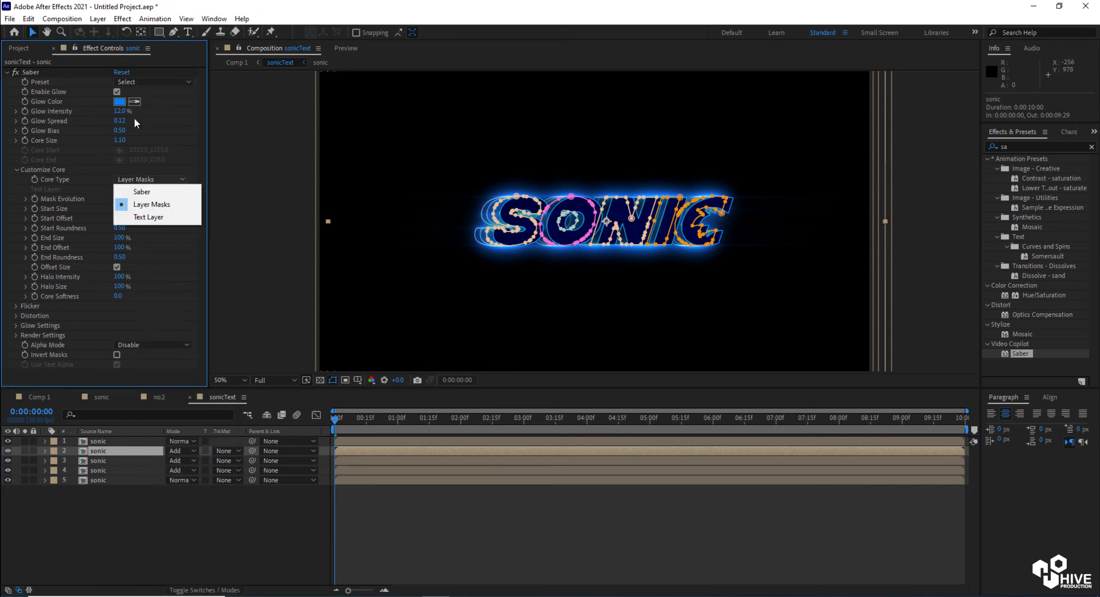
click(138, 84)
click(197, 118)
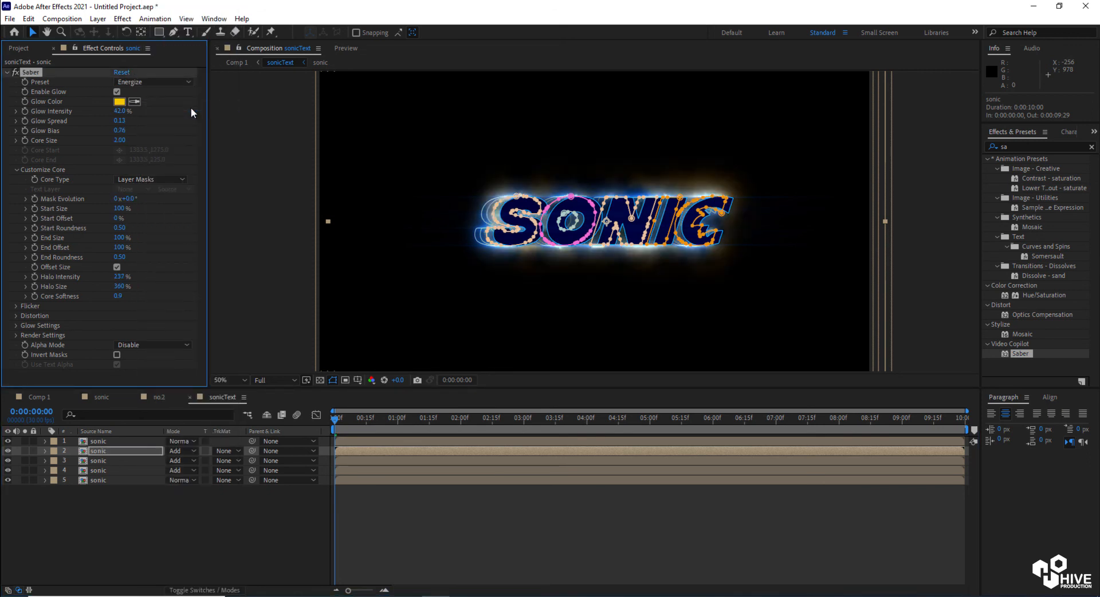
drag(118, 453, 116, 442)
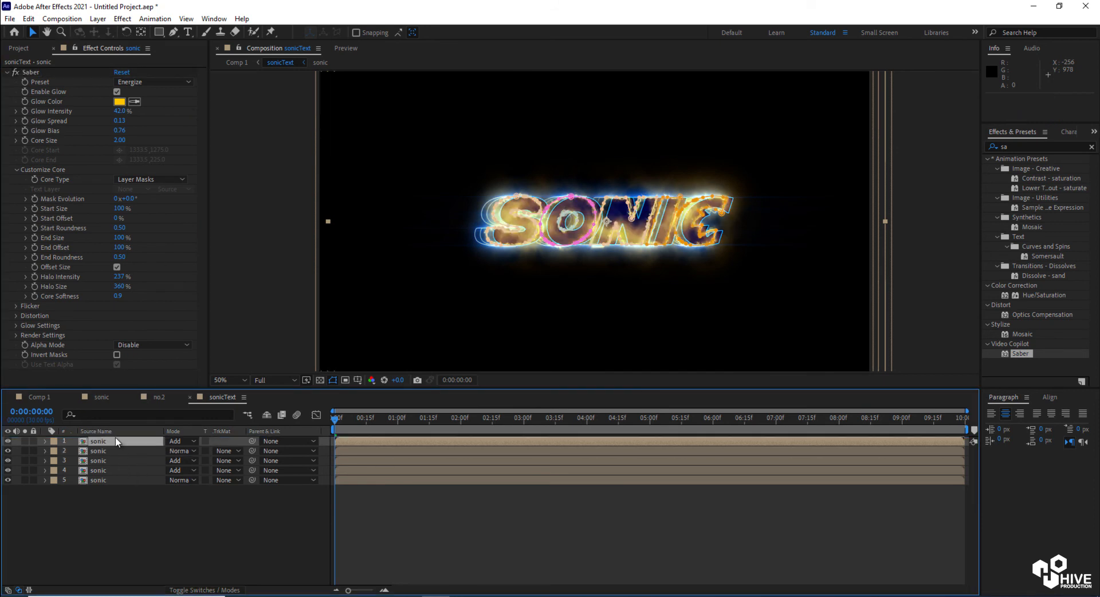
Change that layer's Saber Glow Color to a bright cyan blue
click(120, 102)
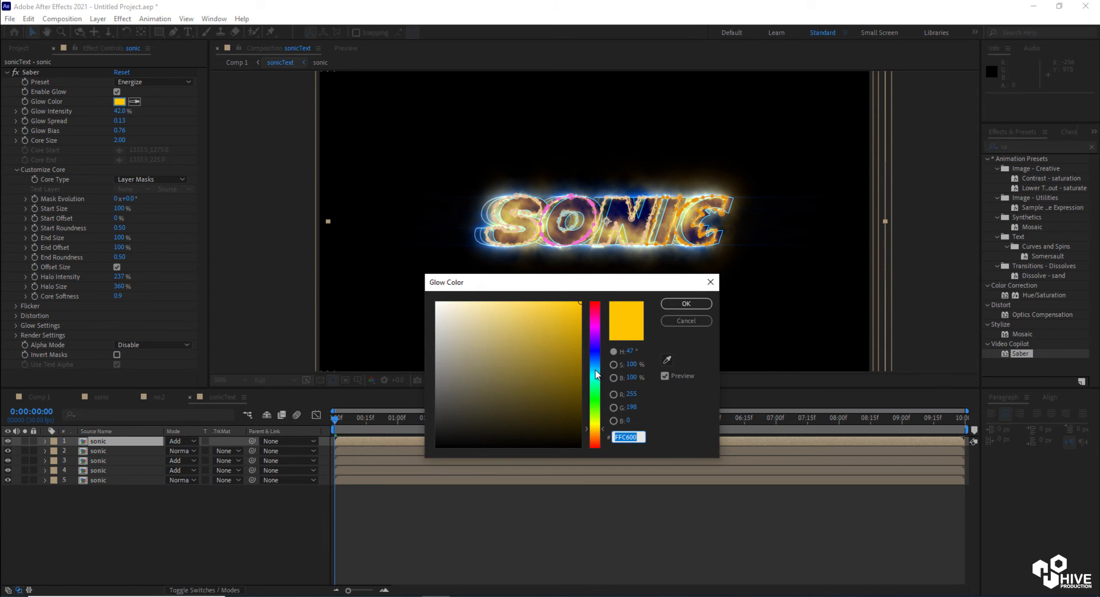
click(595, 372)
click(685, 304)
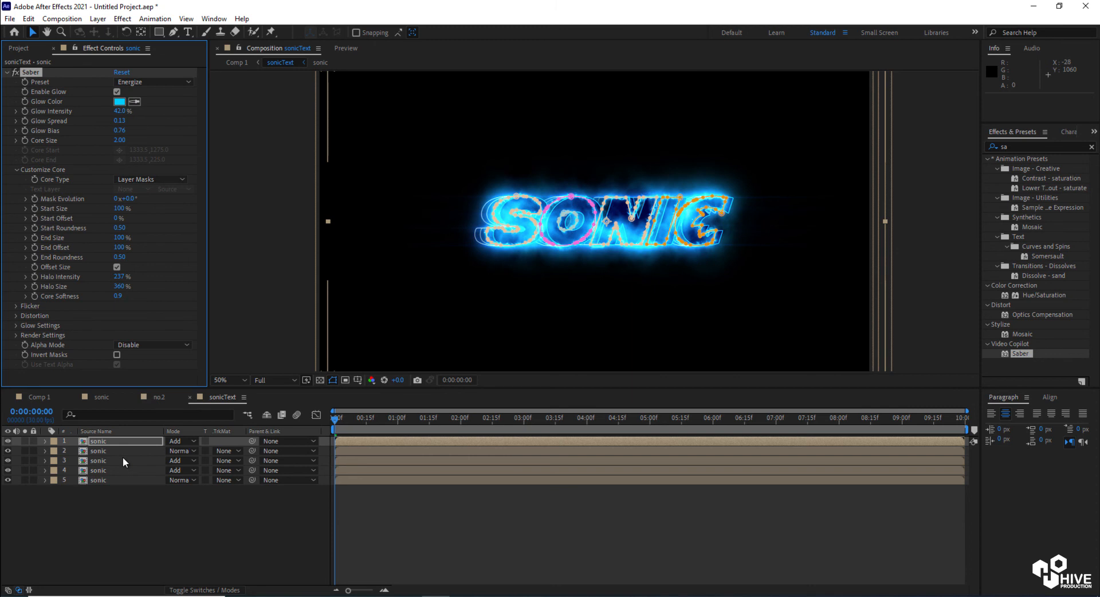
Set the top sonic layer's Saber Glow Intensity to 13%
key(p)
drag(176, 450, 194, 454)
drag(105, 441, 128, 439)
scroll(566, 198, up, 1)
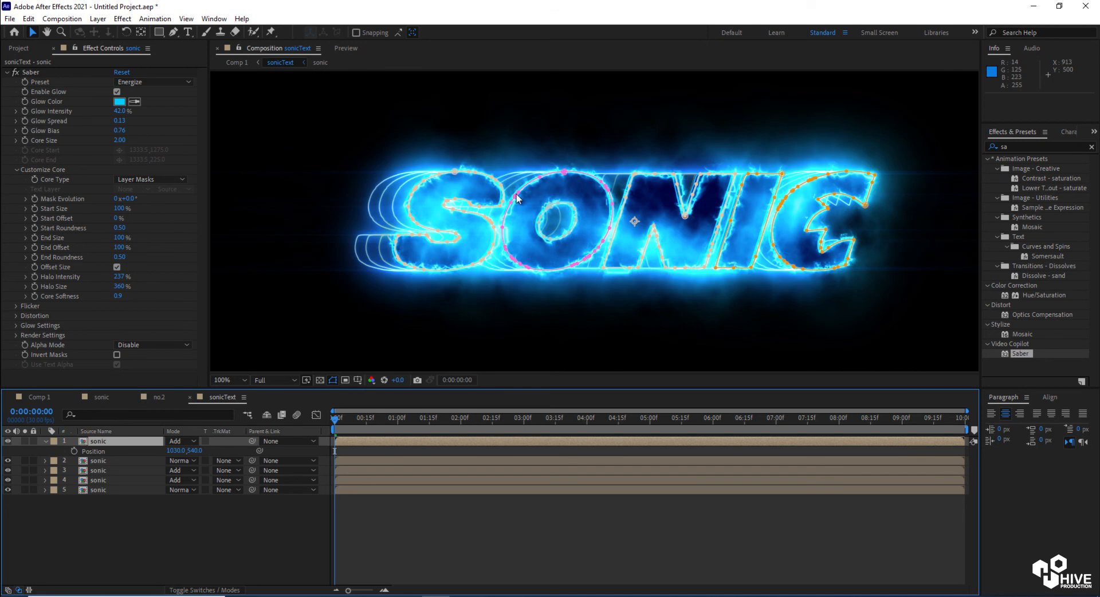
drag(120, 112, 97, 111)
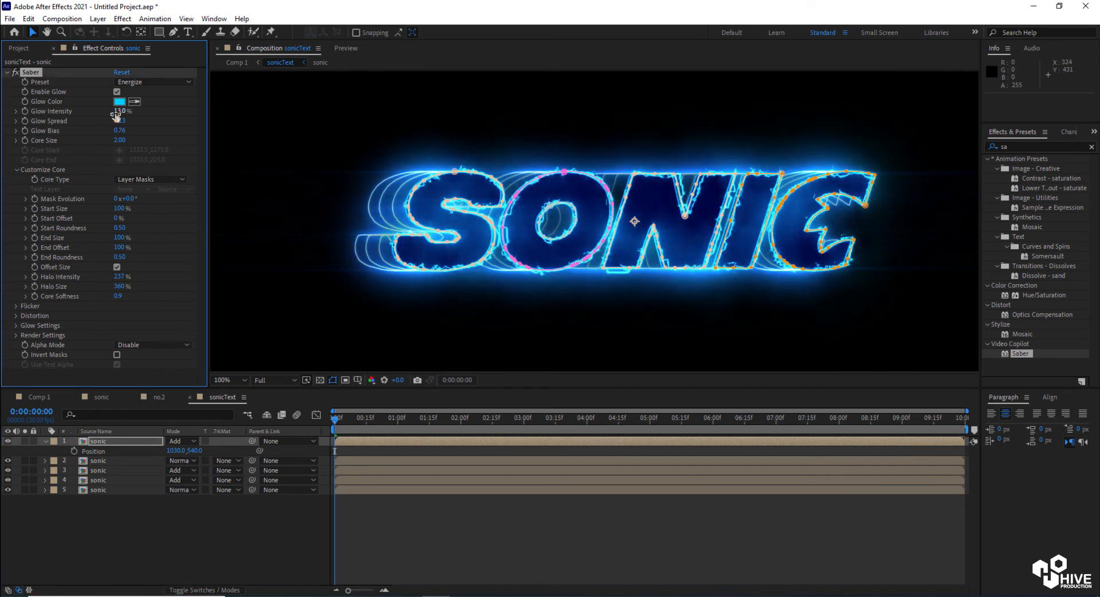
Compare the result in Comp 1 and the sonic composition, returning to sonicText
click(40, 397)
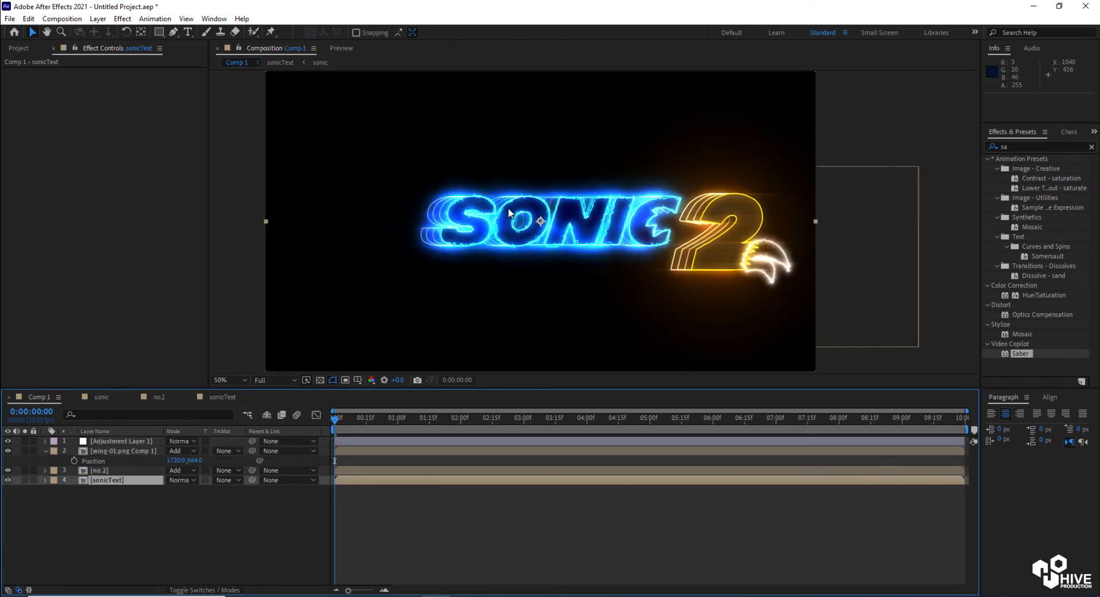
click(99, 400)
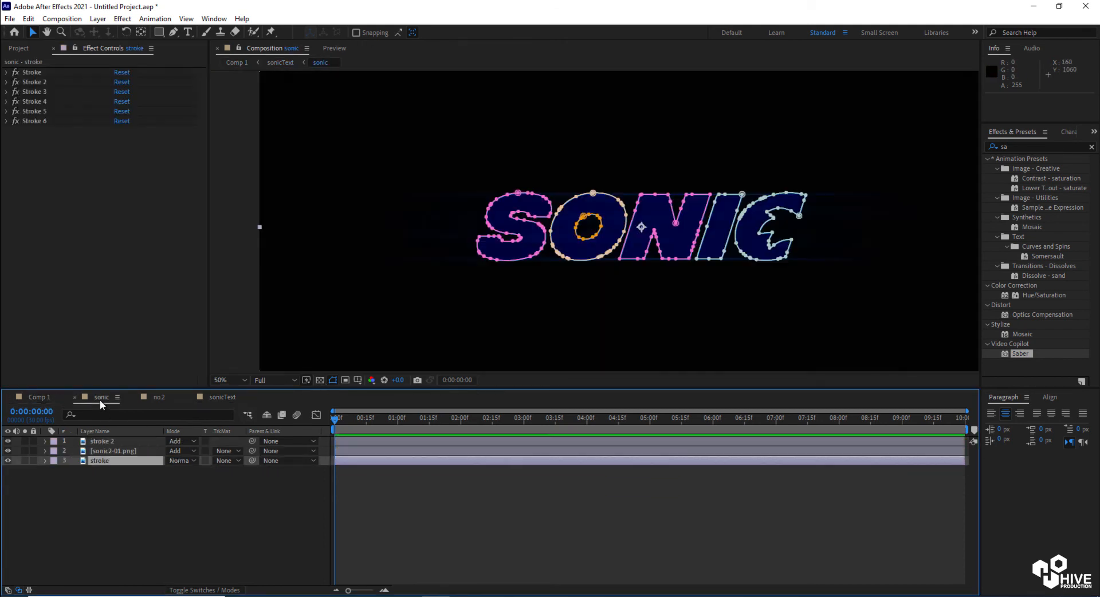
click(215, 395)
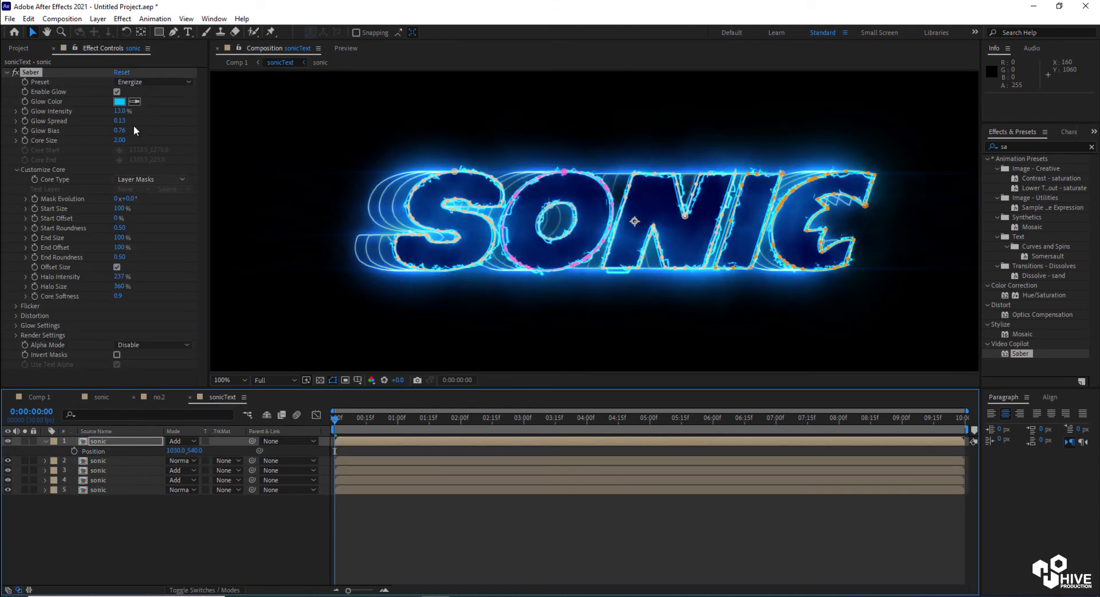
Set the top sonic layer's Saber Core Size to 1
click(121, 140)
text(1)
key(Return)
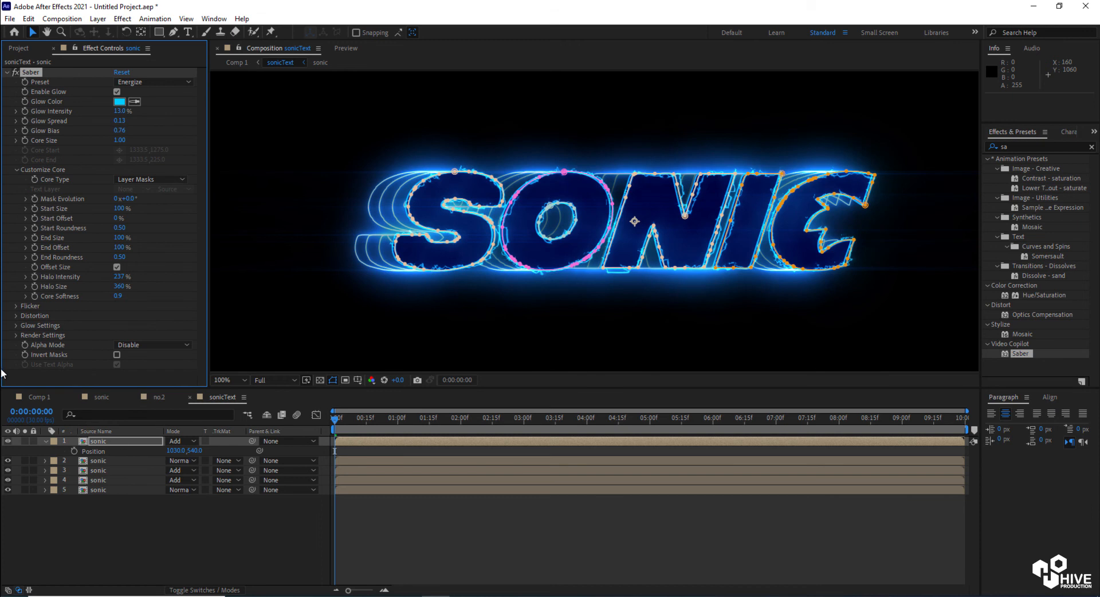
Open the no.2 precomp, duplicate its second no.2 layer and move the copy to the top
click(39, 397)
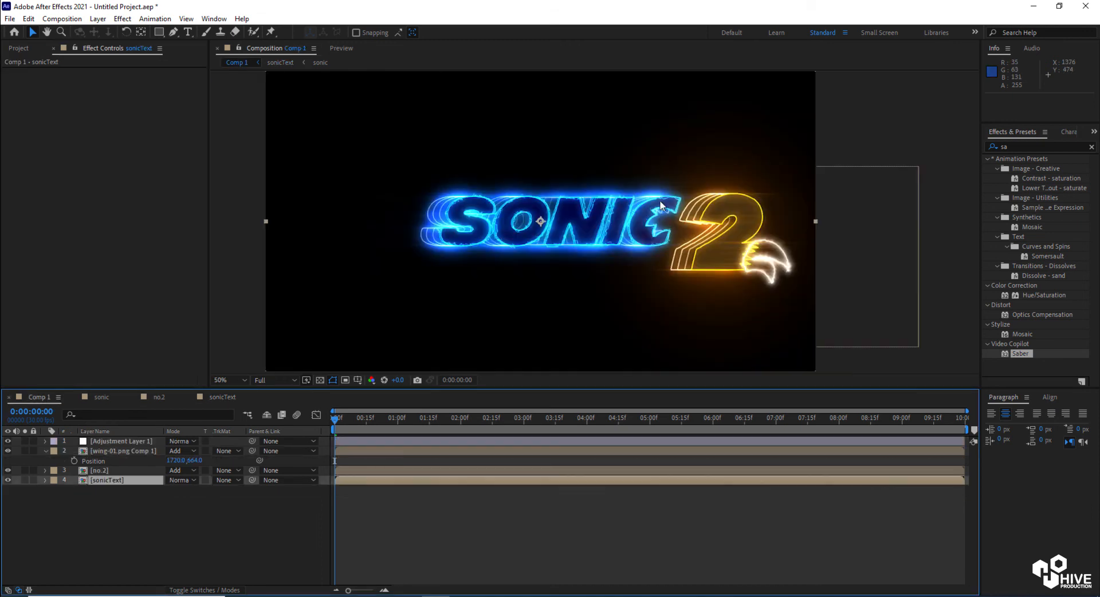
double_click(104, 471)
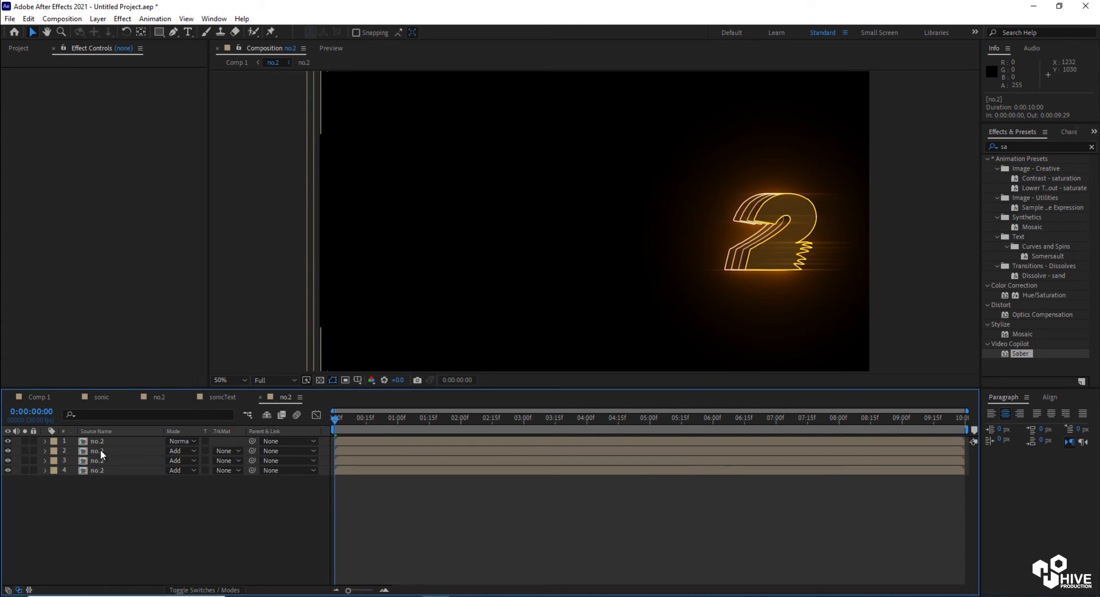
click(101, 450)
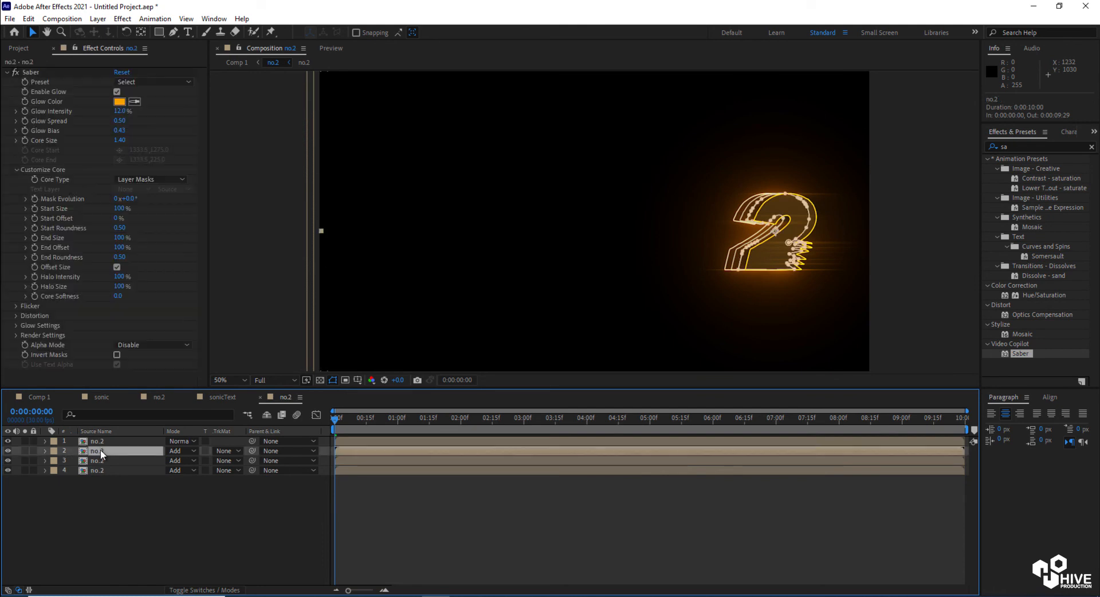
key(ctrl+d)
drag(102, 450, 104, 438)
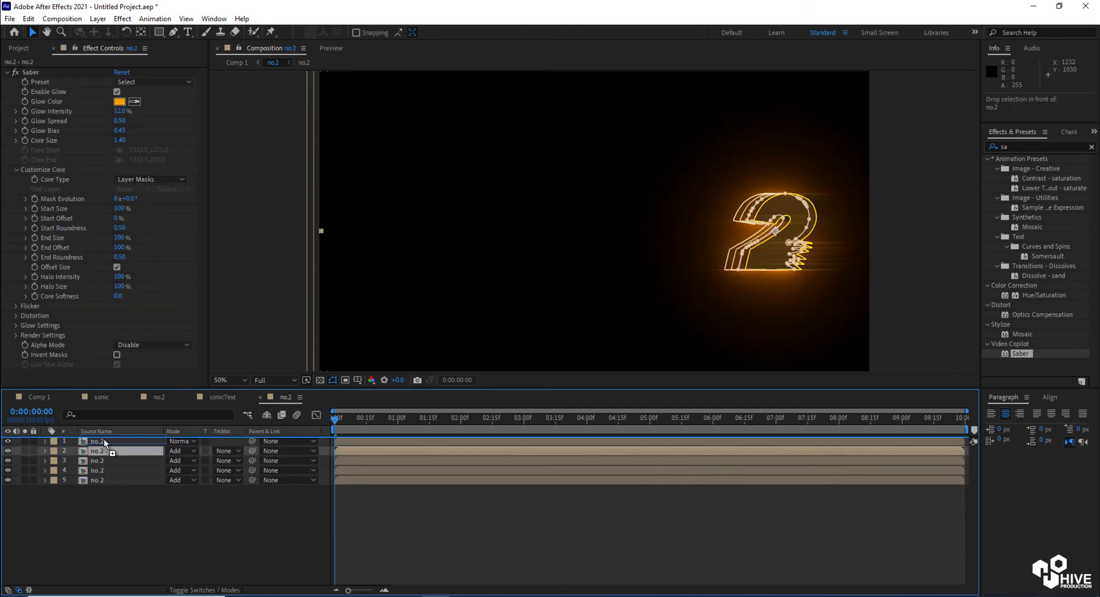
Apply Saber's Energize preset to the duplicated no.2 layer
drag(1017, 358, 846, 441)
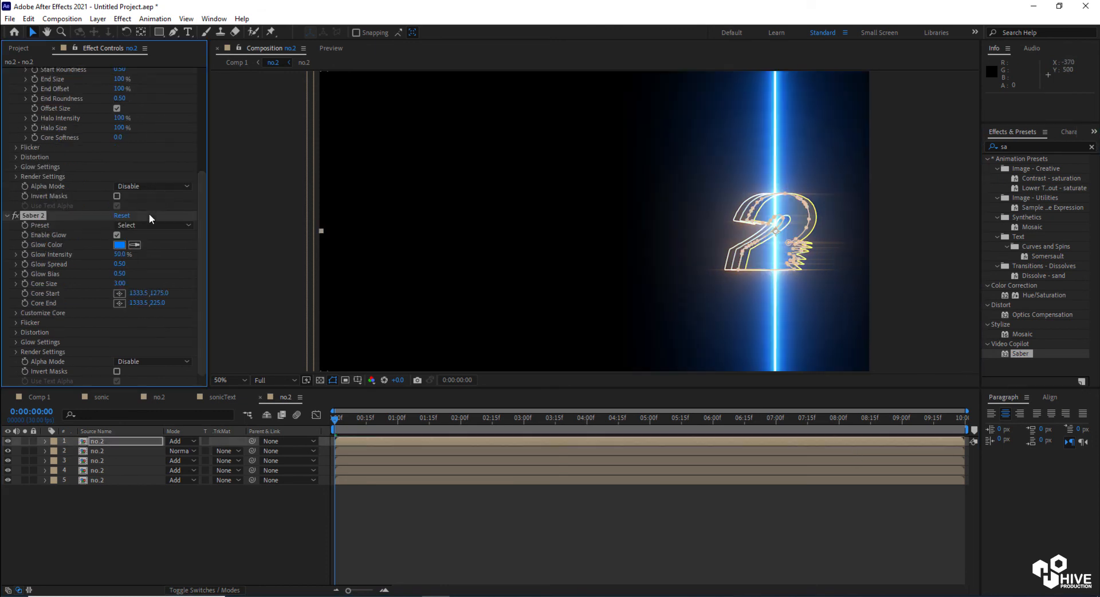
key(ctrl+z)
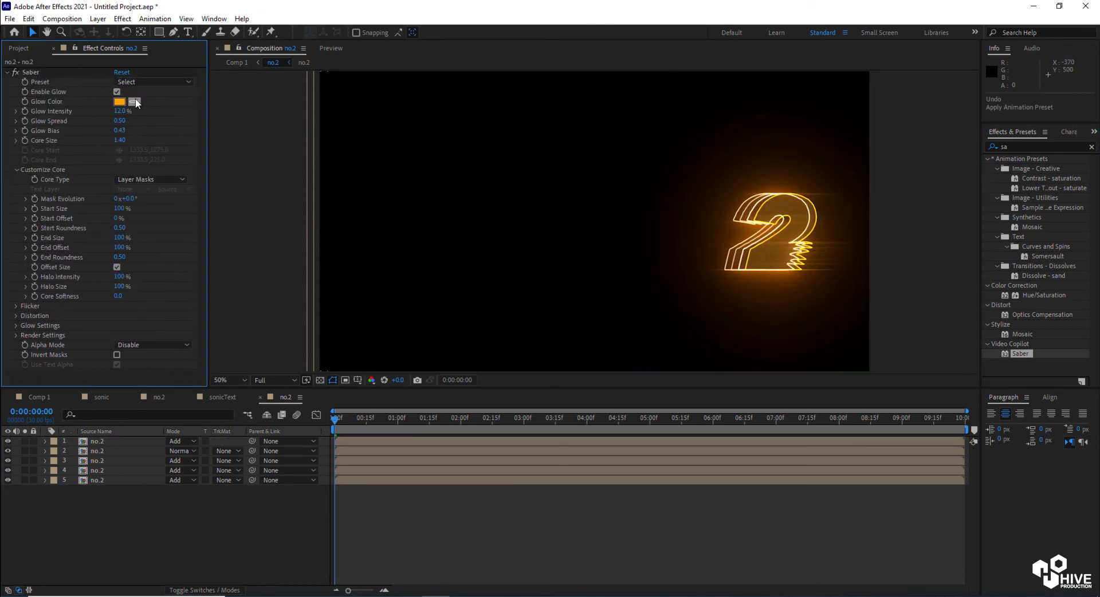
click(140, 83)
click(175, 106)
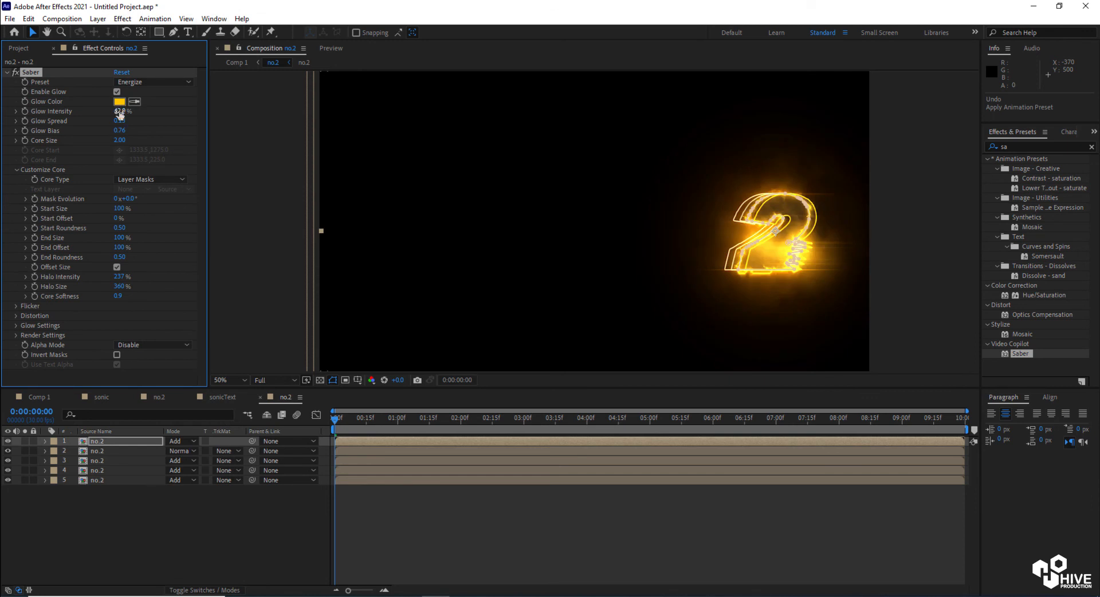
Set the duplicated no.2 layer's Saber Core Size to 1 and Glow Intensity to 15%
click(119, 140)
text(1)
click(119, 111)
text(25)
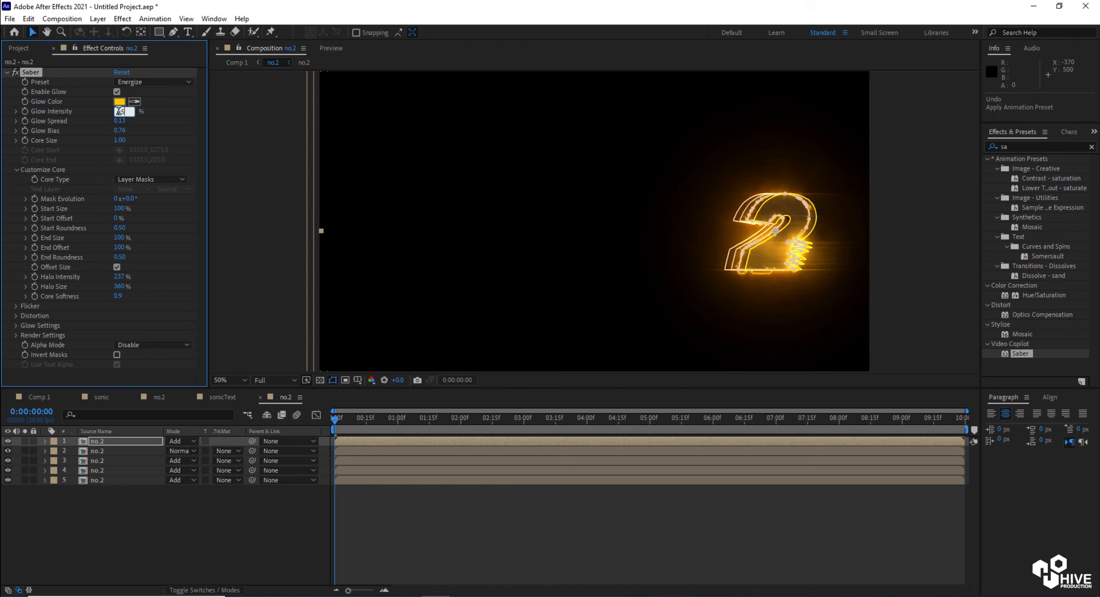
key(Return)
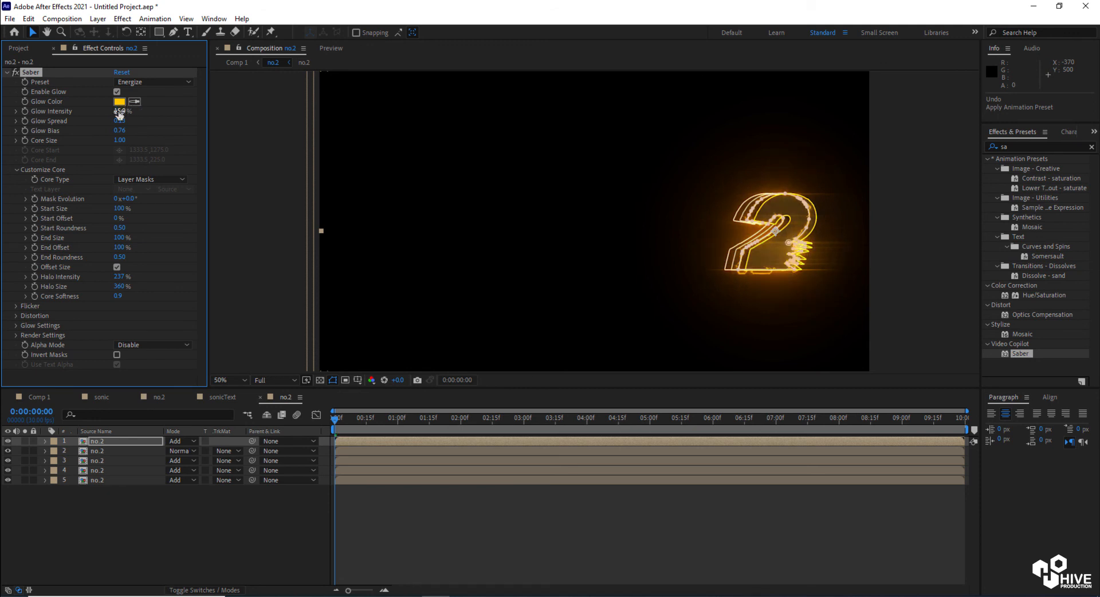
Shift the top no.2 layer horizontally to a Position of about 1621, 573
click(158, 525)
click(118, 441)
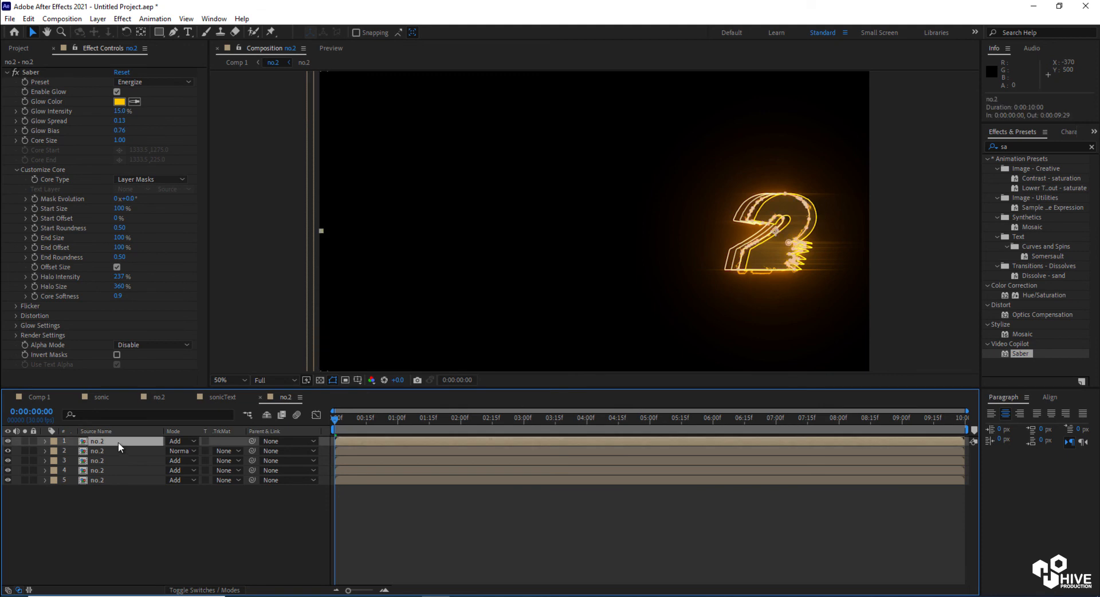
key(p)
drag(173, 452, 191, 453)
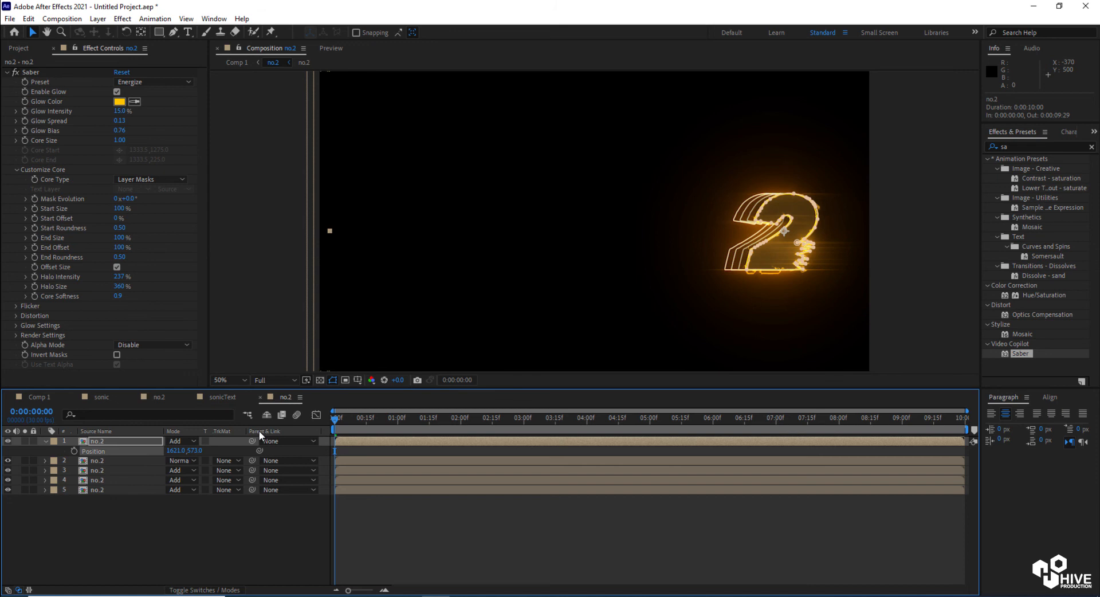
Return to Comp 1 and inspect the glowing SONIC 2 title up close
click(40, 396)
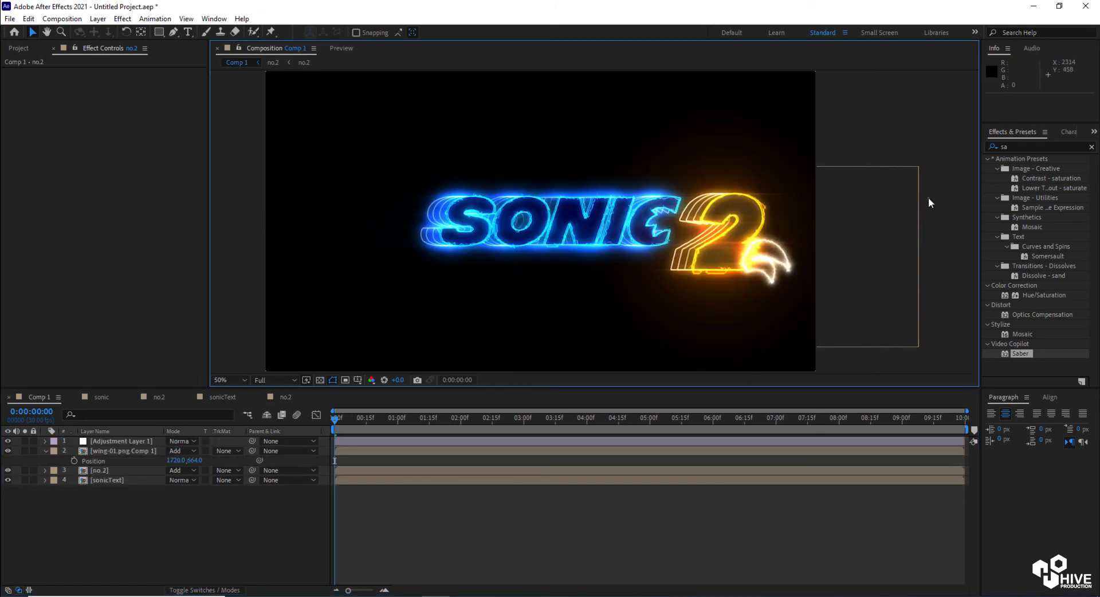
key(period)
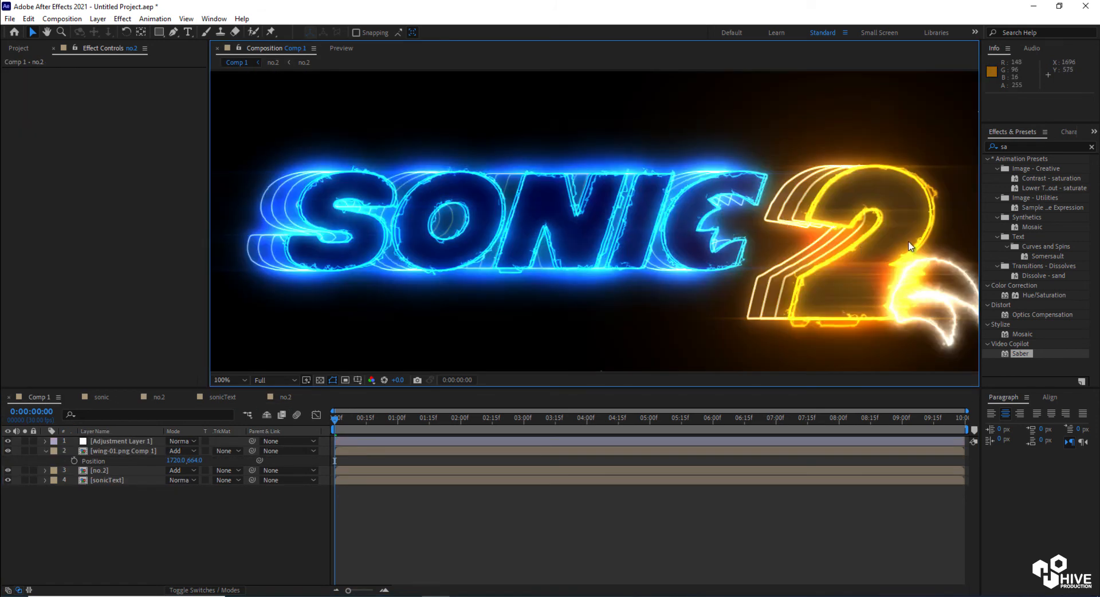
drag(899, 241, 643, 252)
scroll(685, 235, up, 1)
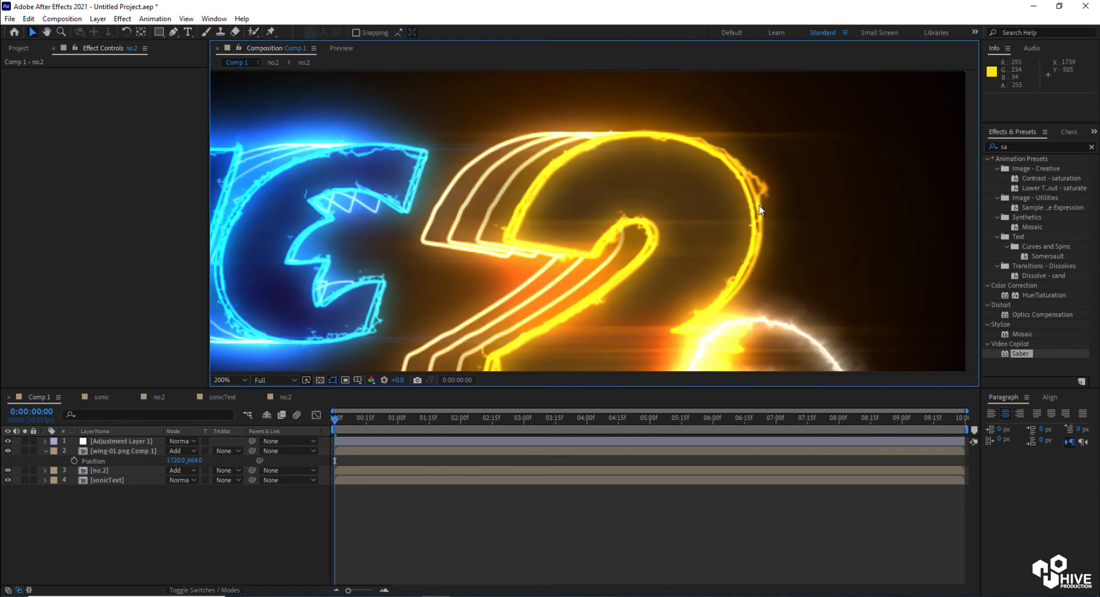
scroll(760, 201, down, 3)
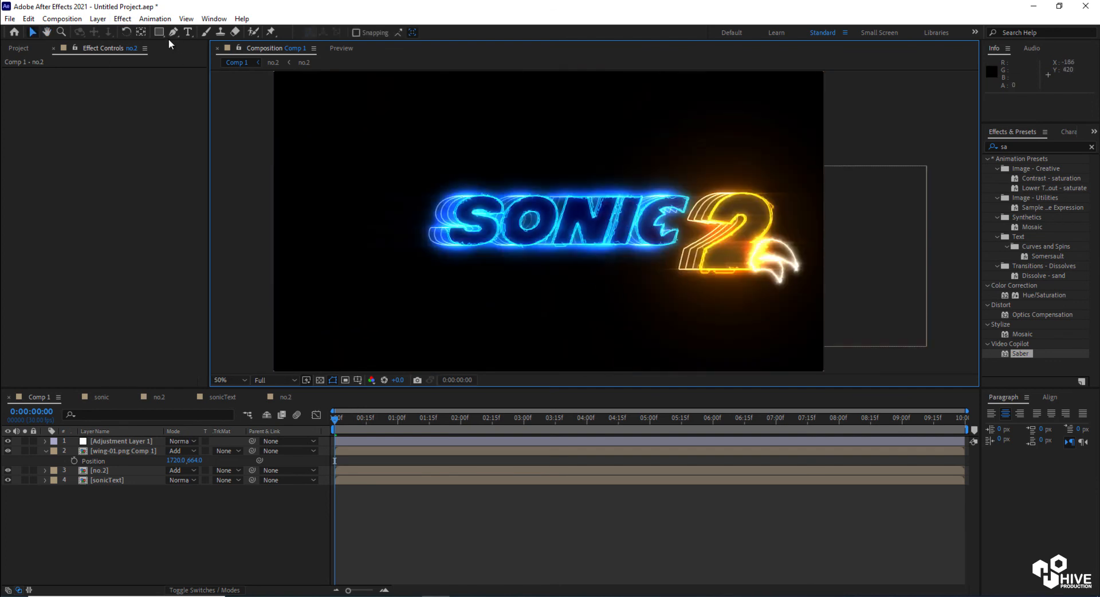
Pre-compose all four Comp 1 layers into a new composition named main_comp
click(47, 451)
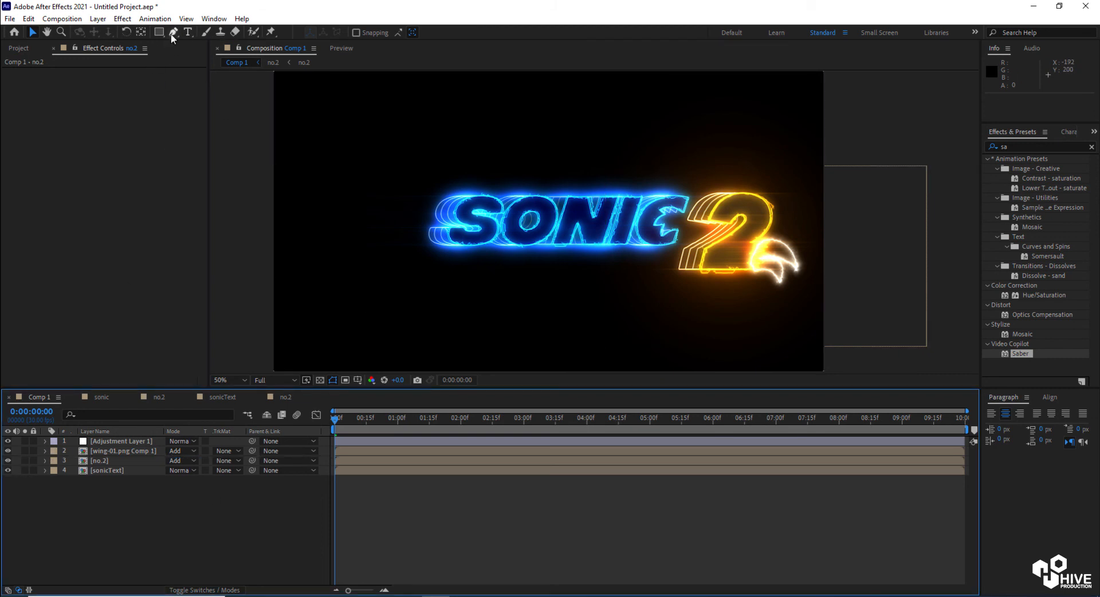
click(119, 439)
shift+click(120, 471)
key(ctrl+shift+c)
text(main_)
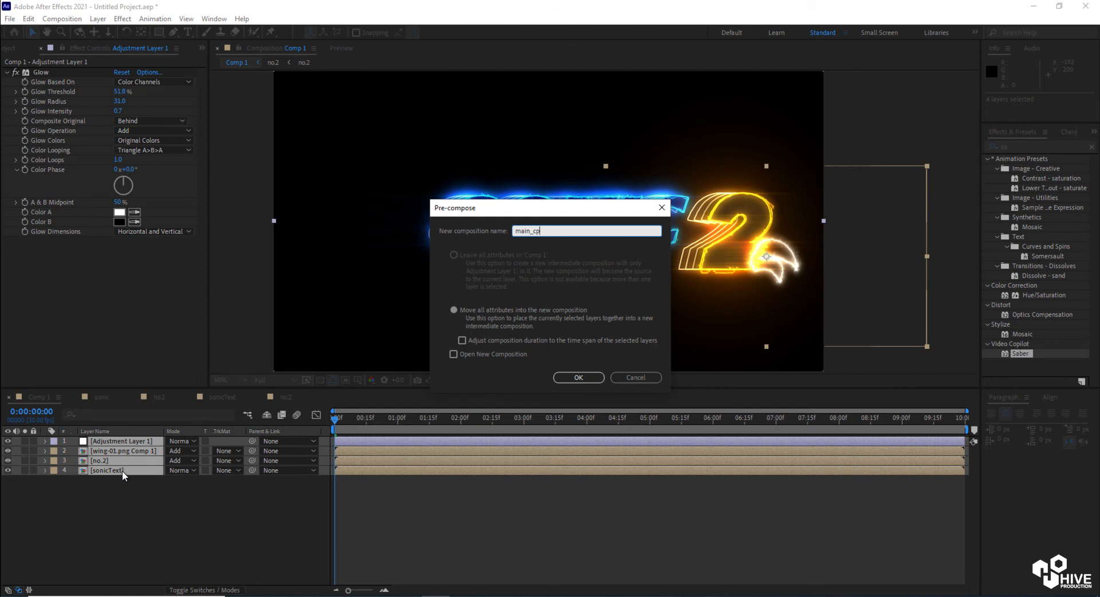
text(comp)
key(Return)
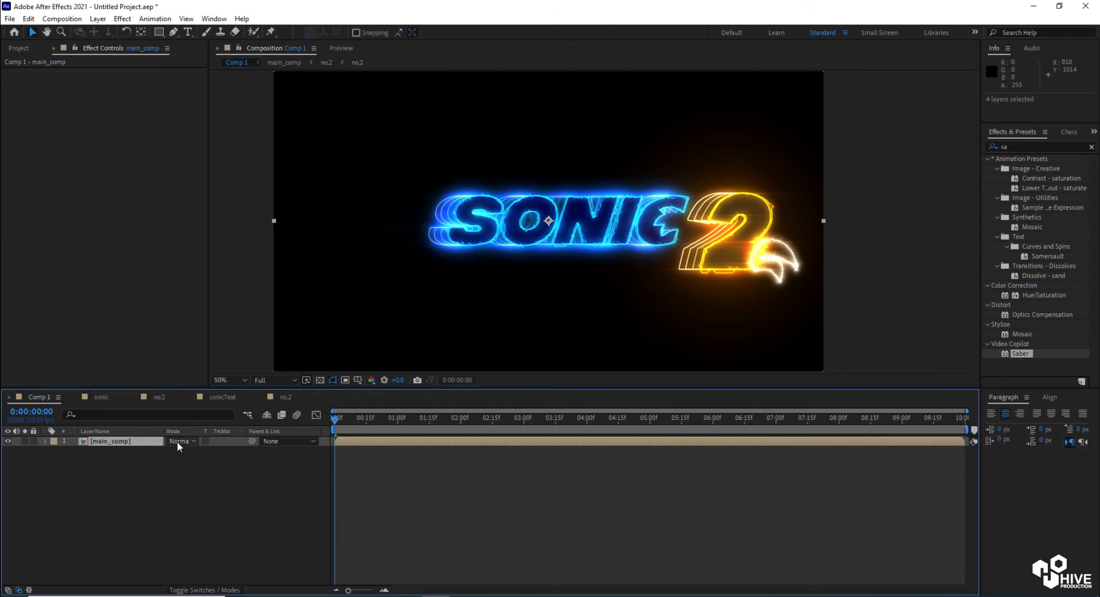
Create a new composition named composite
click(61, 19)
click(68, 30)
text(composite)
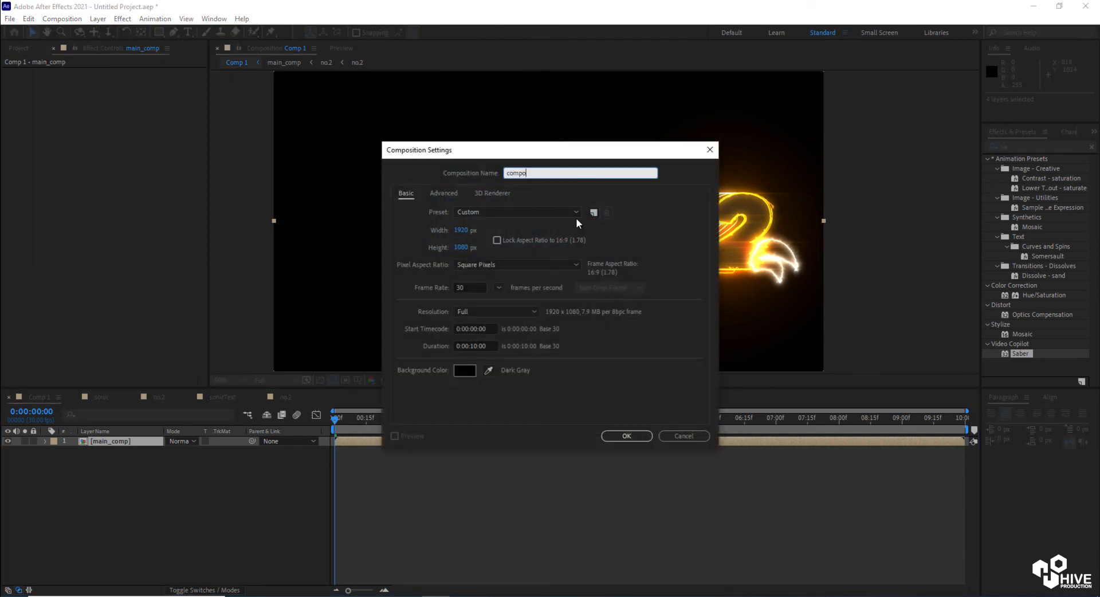
key(Return)
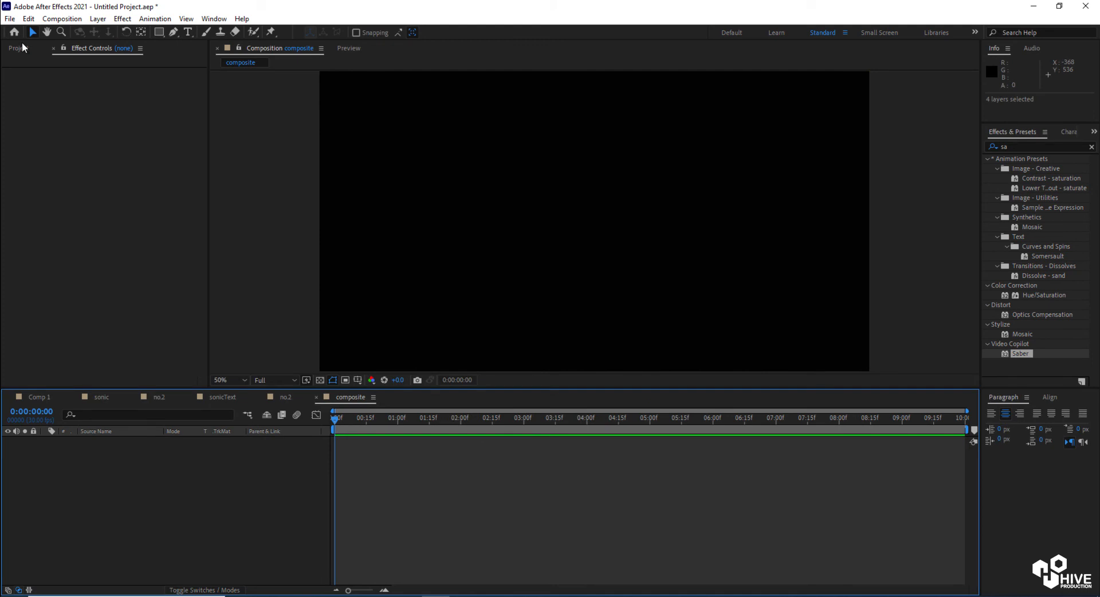
Add main_comp into the composite composition and set its Position to about 785, 540
click(23, 47)
click(124, 329)
click(40, 183)
drag(54, 184, 596, 226)
key(p)
drag(171, 451, 146, 452)
drag(96, 454, 78, 456)
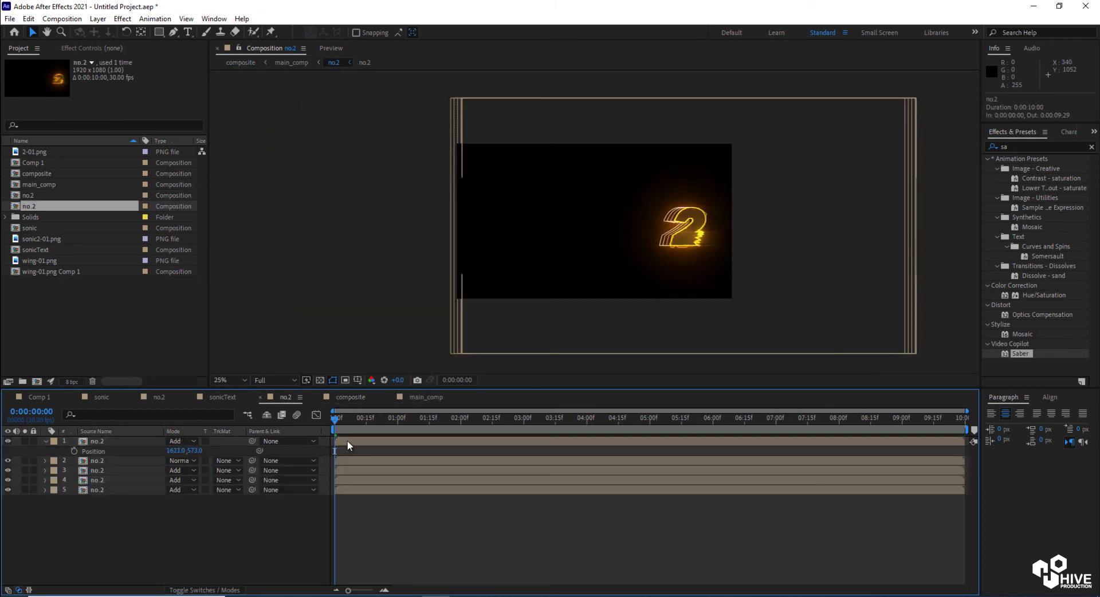
Open the no.2 precomp and widen its composition to 2294 px
click(347, 441)
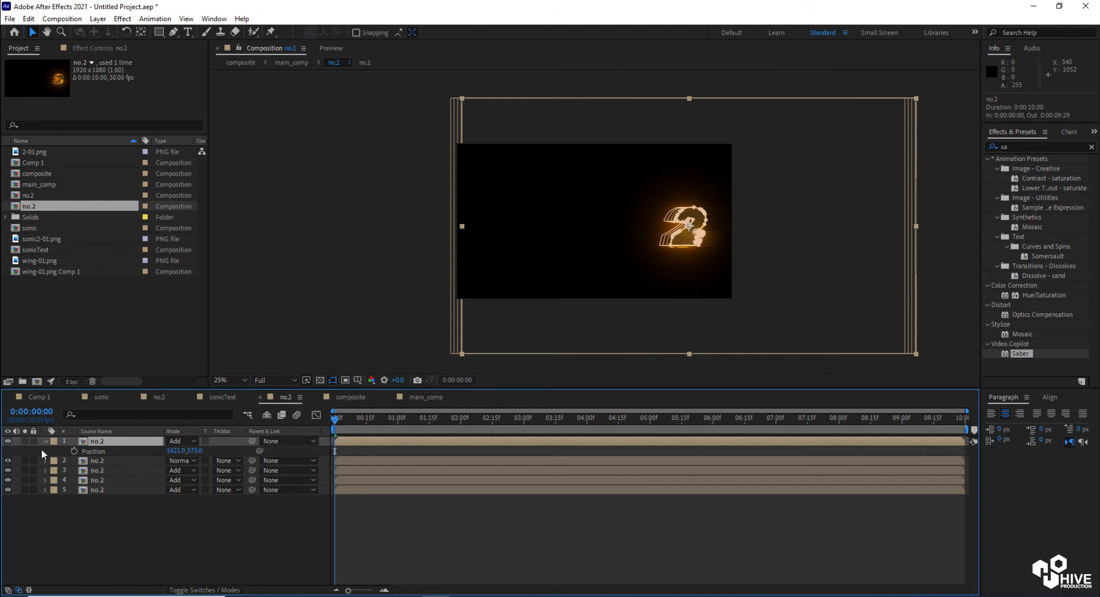
click(8, 441)
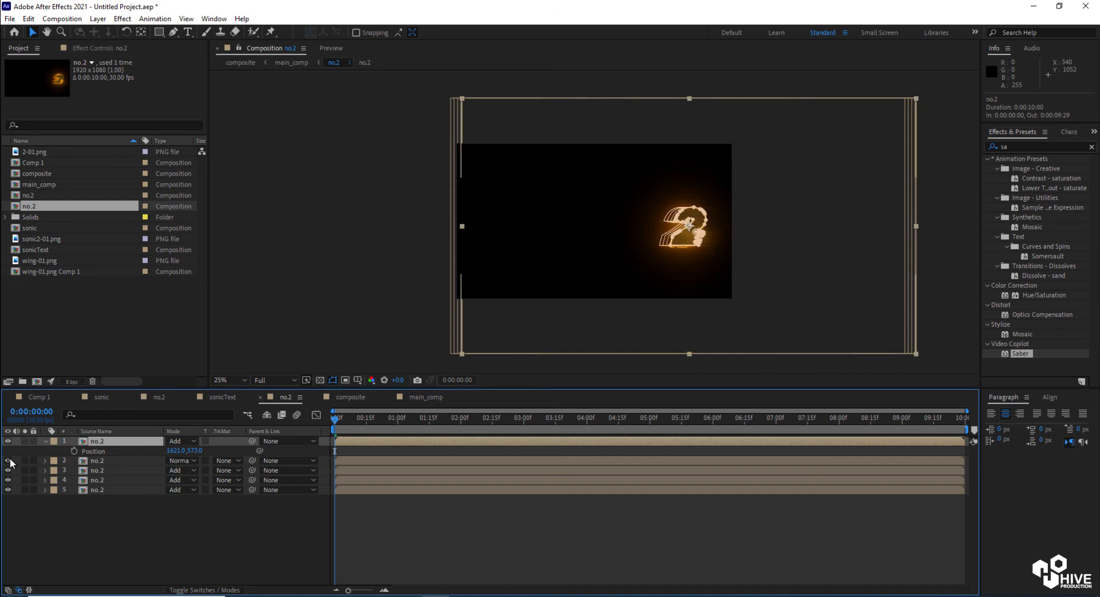
click(119, 523)
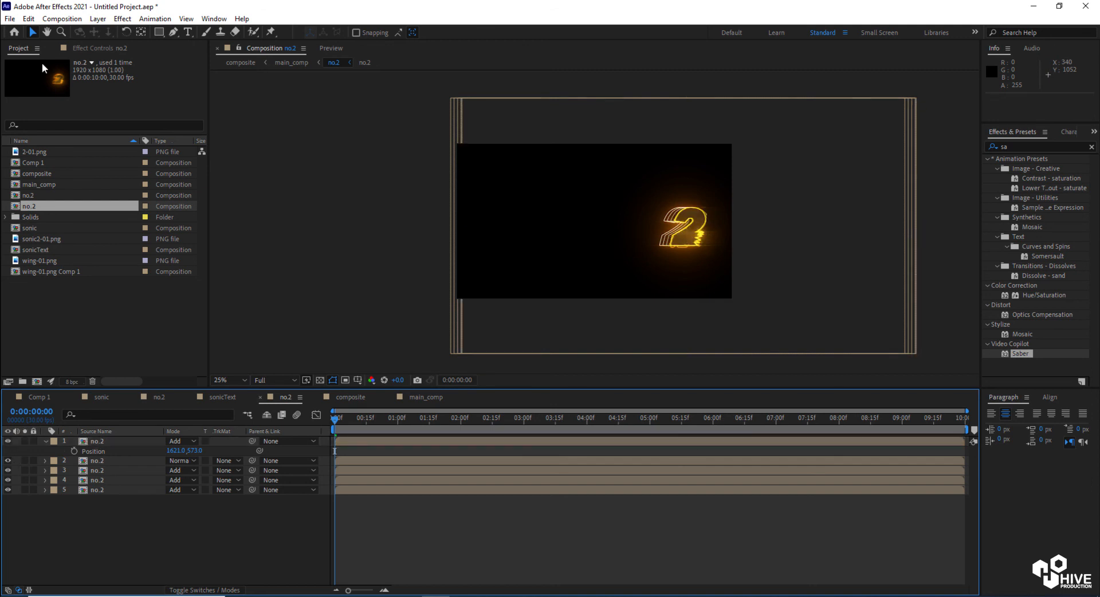
click(62, 18)
click(92, 48)
drag(460, 230, 573, 232)
click(626, 436)
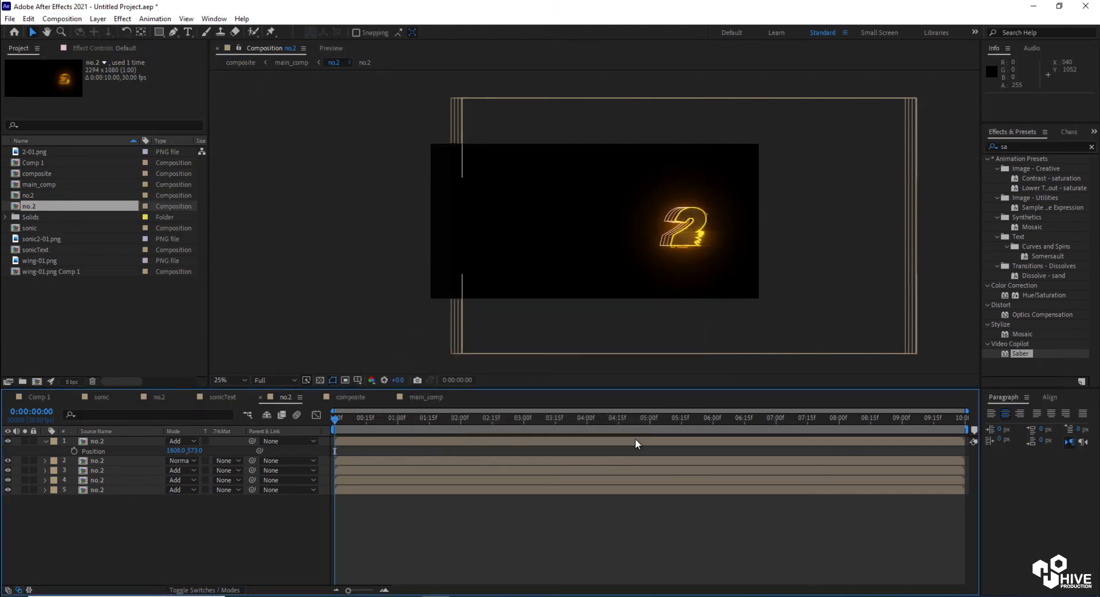
In main_comp, move all four layers down together to a Position Y of about 773
click(424, 396)
click(928, 253)
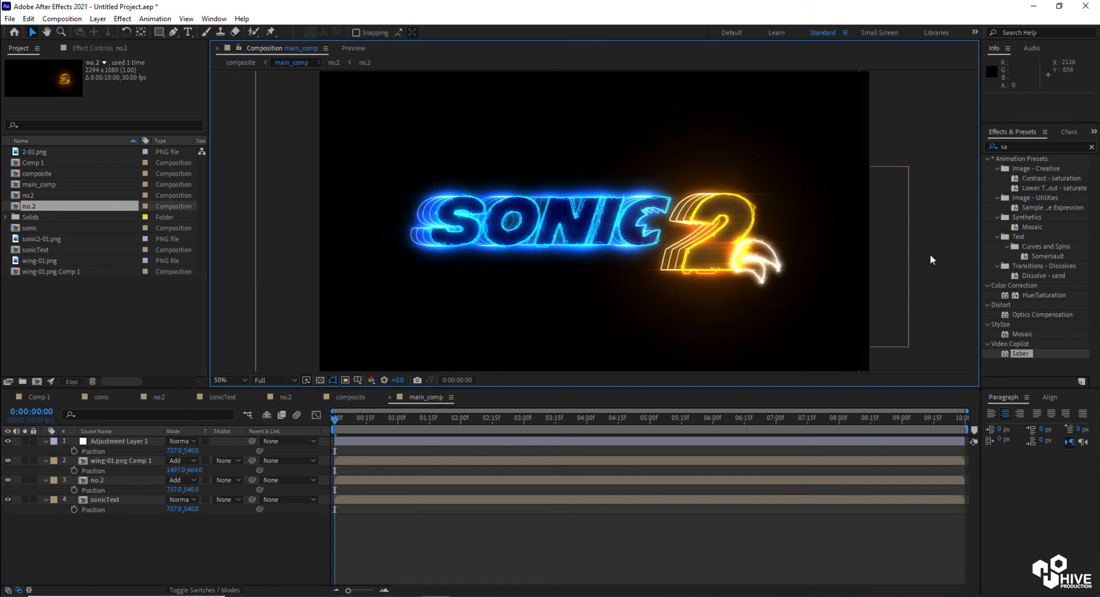
key(comma)
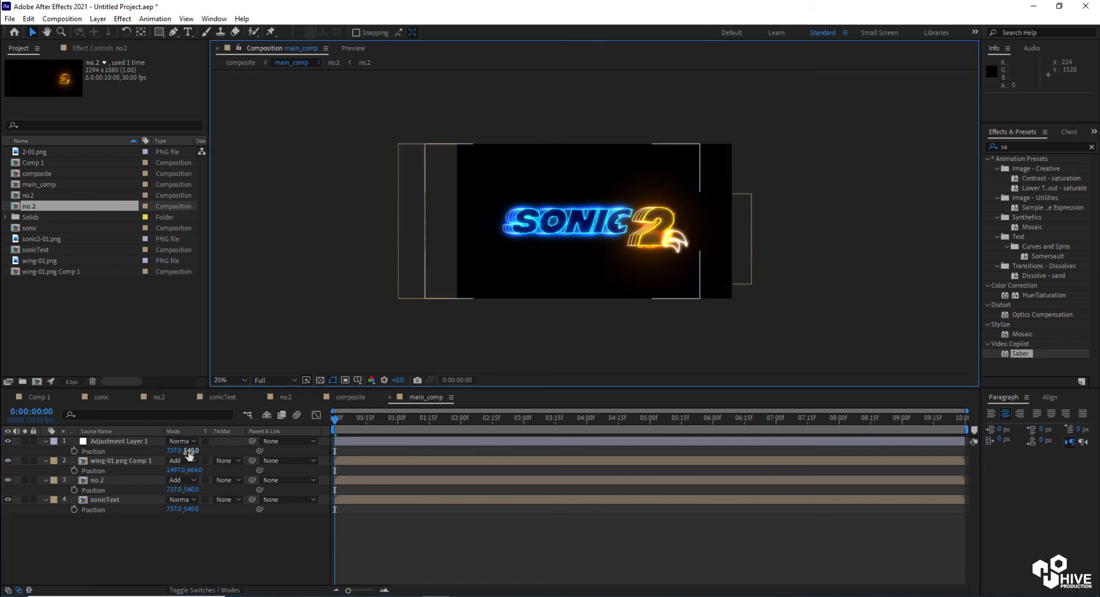
click(131, 441)
shift+click(147, 500)
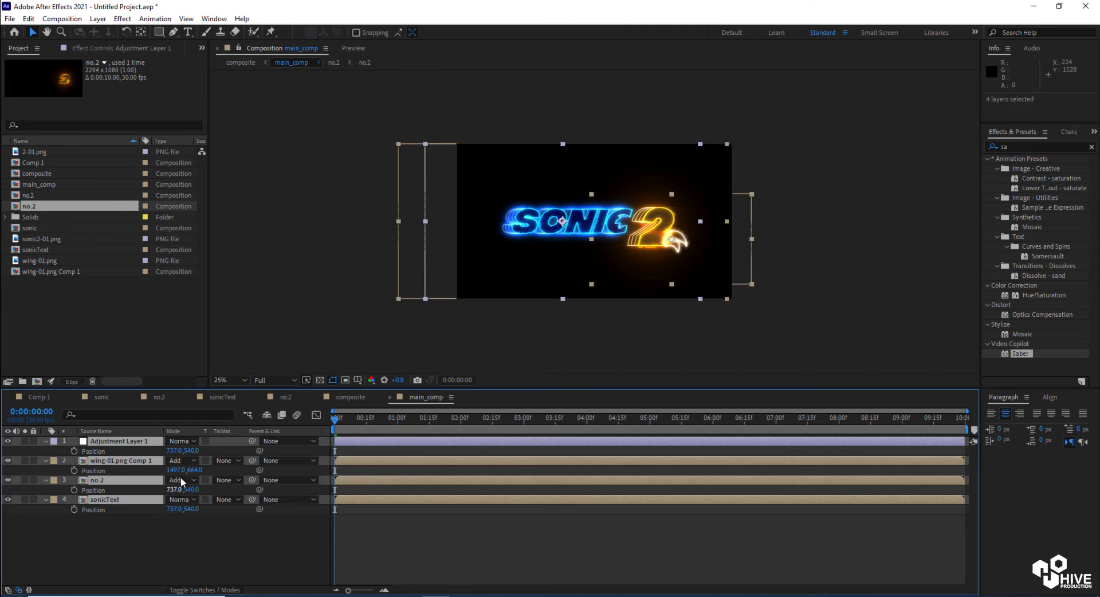
drag(189, 452, 327, 465)
click(574, 538)
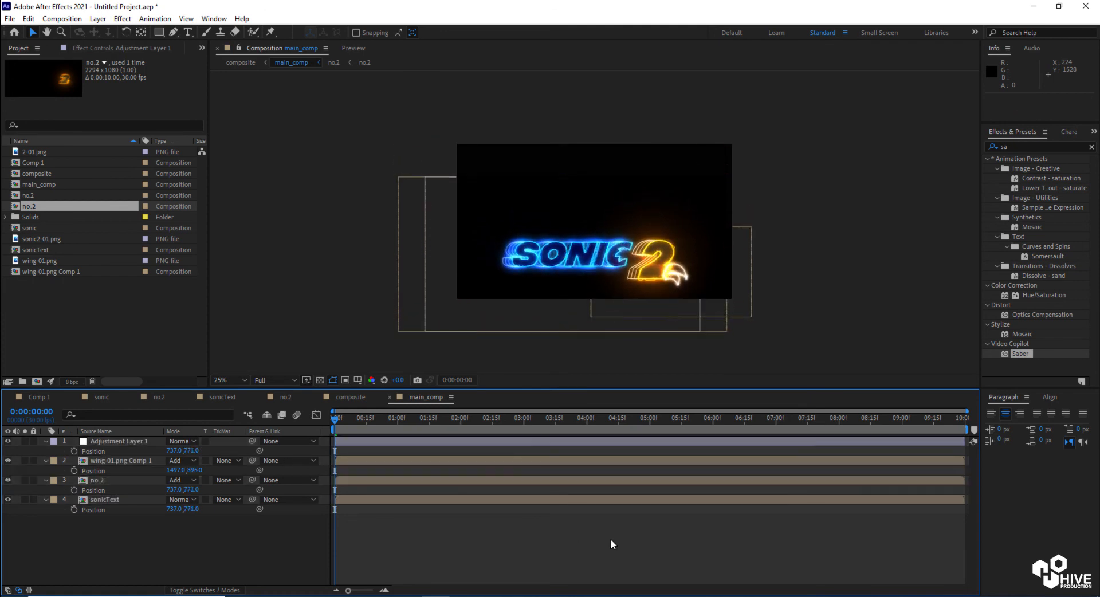
click(827, 287)
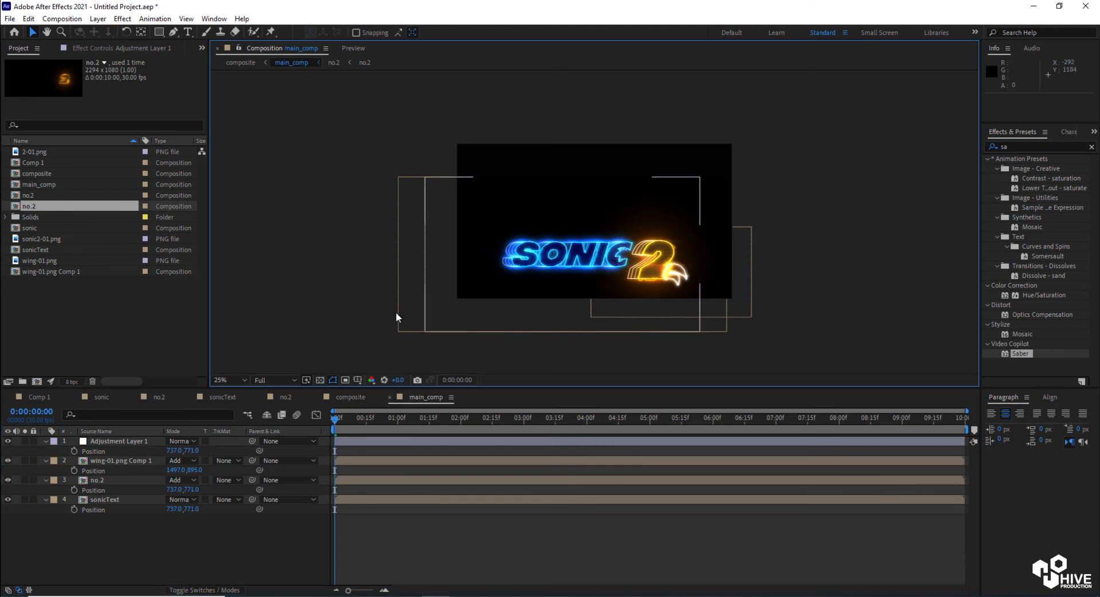
Add a text layer reading THE HEDGEHOG above the SONIC title
scroll(622, 283, up, 2)
drag(623, 302, 626, 271)
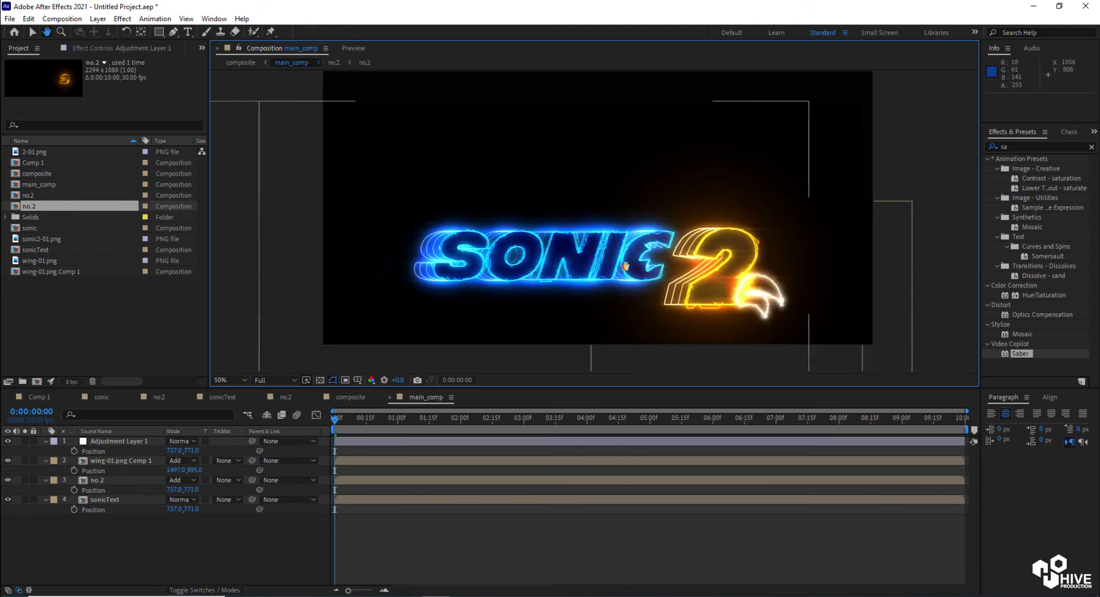
click(187, 33)
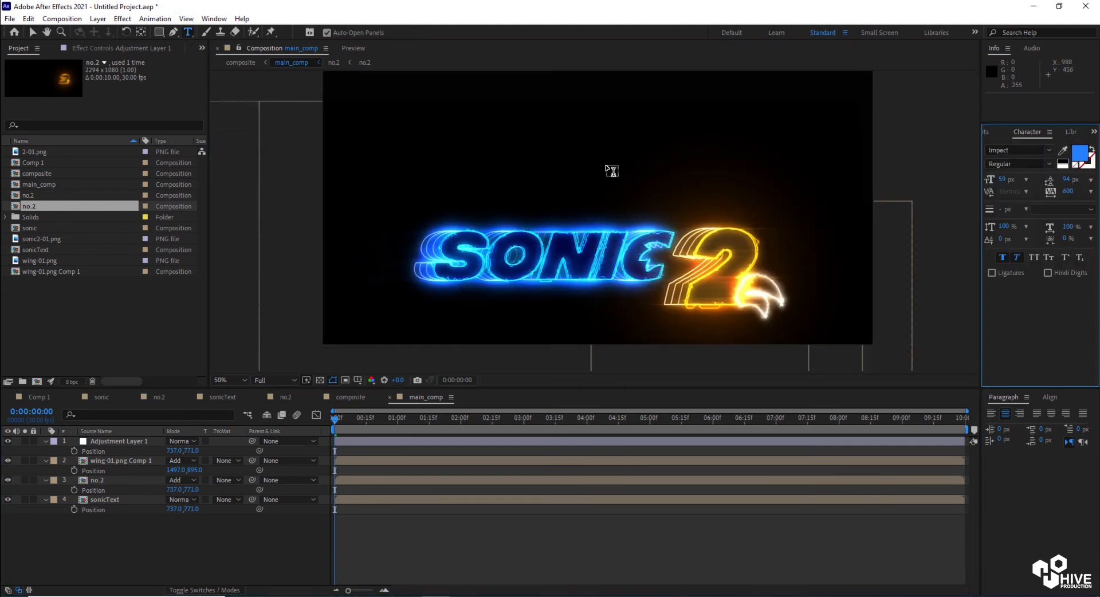
click(528, 166)
text(T B)
key(BackSpace)
text(E HEDGEHOG)
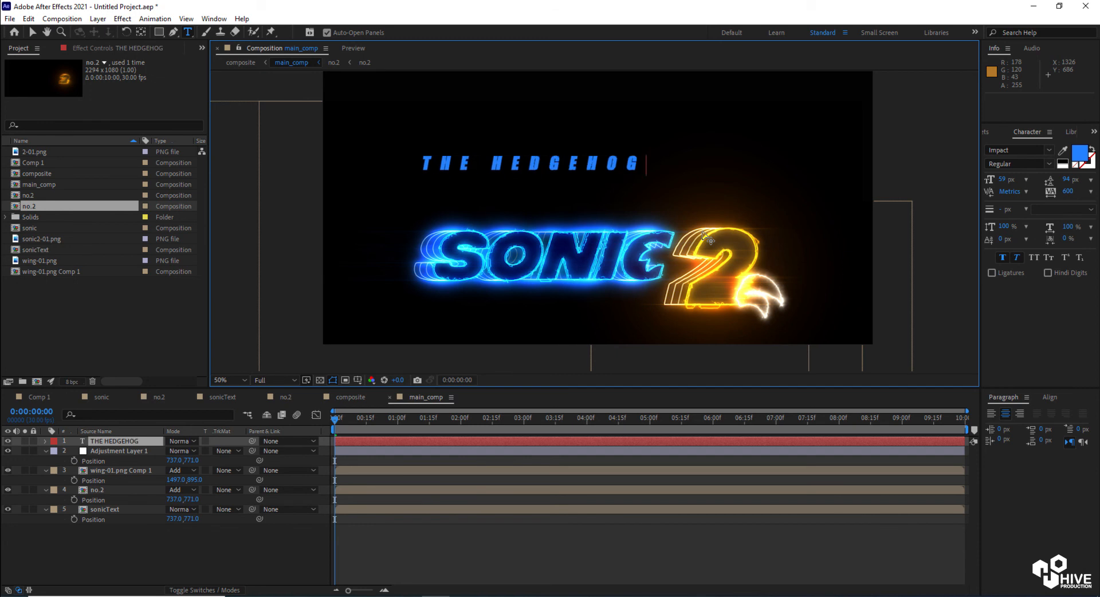
Move THE HEDGEHOG text beneath SONIC and set its font size to 65 px
click(32, 33)
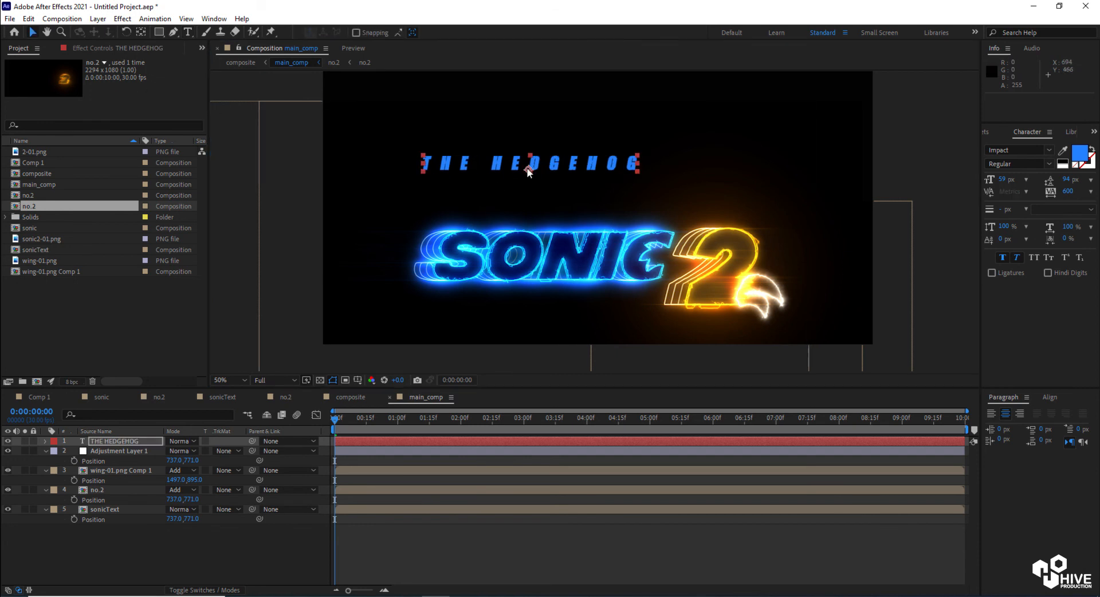
drag(552, 164, 568, 299)
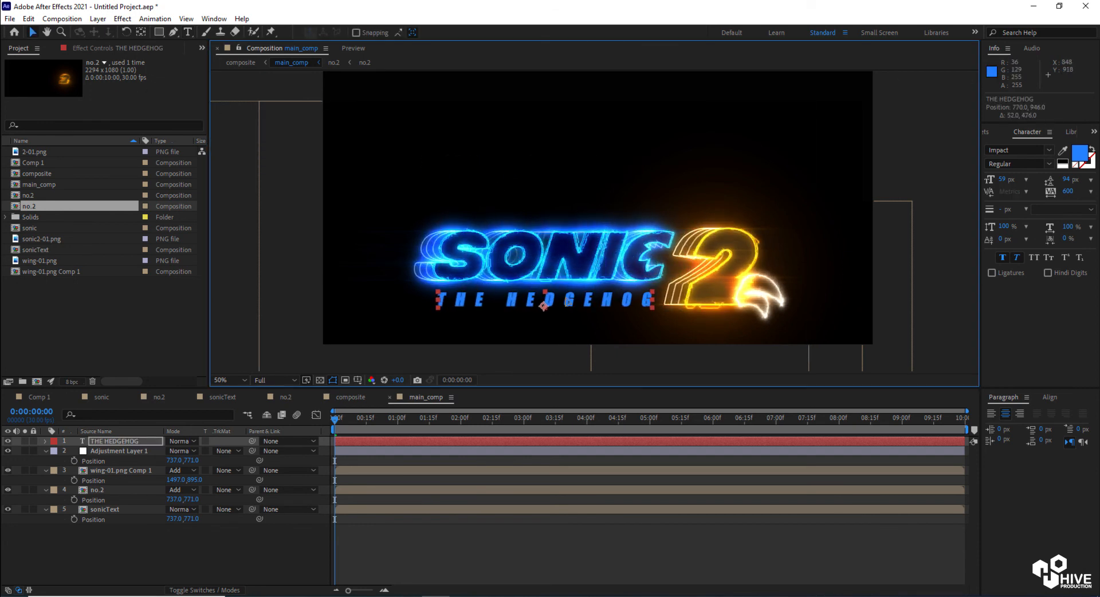
drag(1002, 182, 1006, 182)
drag(570, 302, 567, 299)
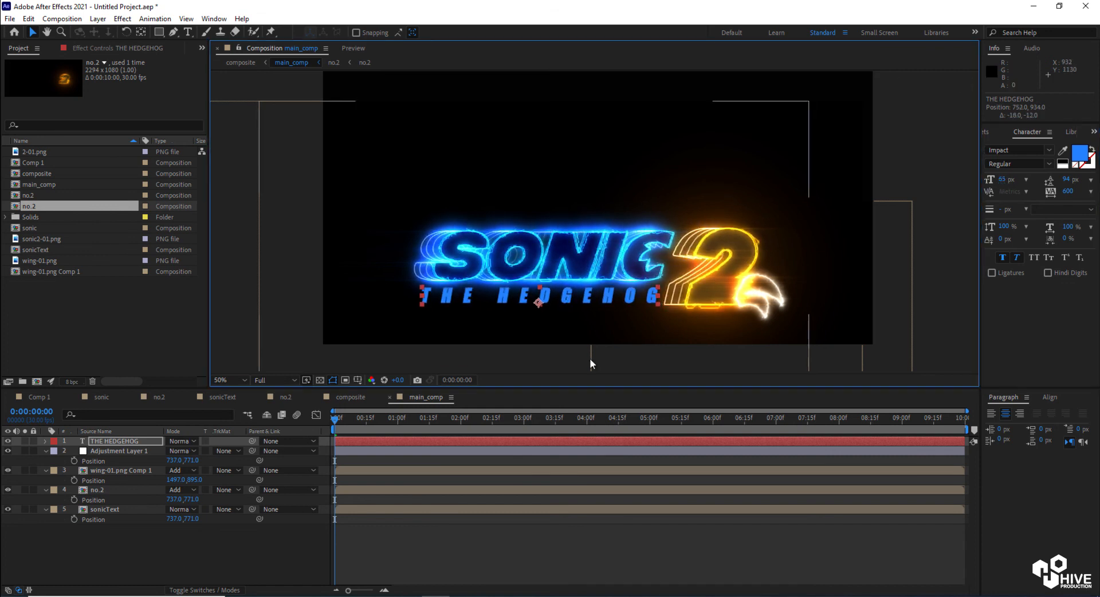
Import 12-Sonic-the-Hedgehog-770x470.jpg and add it to main_comp
click(52, 333)
double_click(52, 331)
double_click(260, 126)
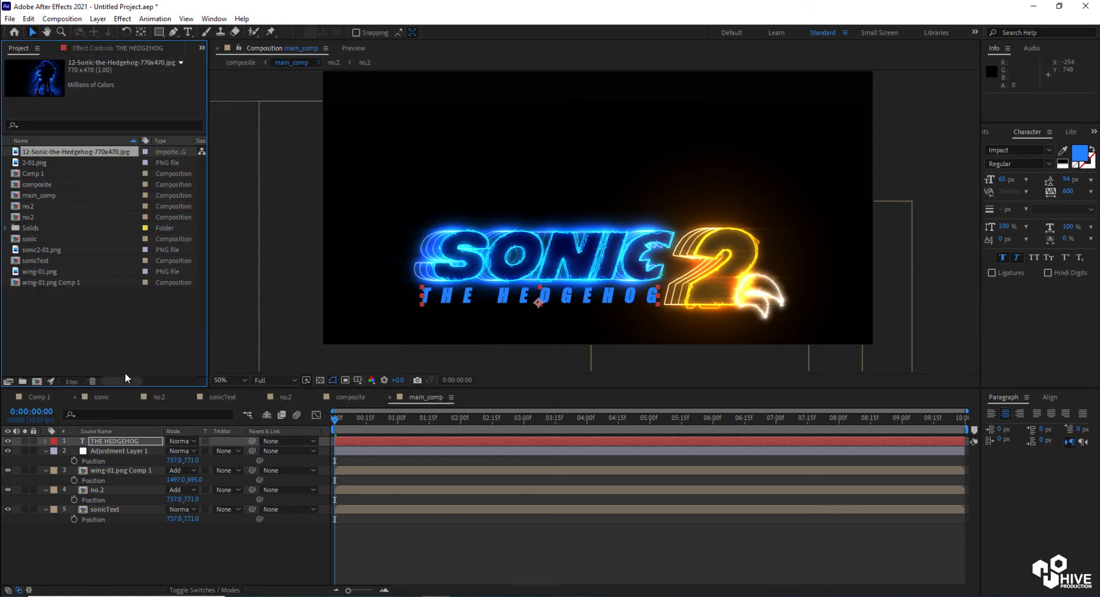
drag(49, 152, 604, 205)
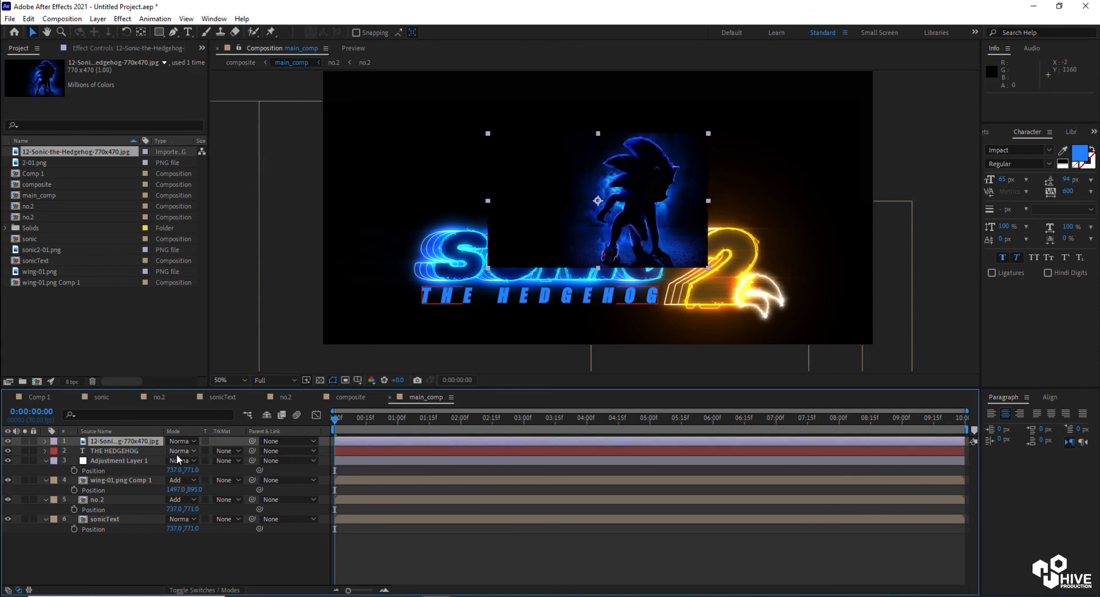
Set the Sonic image to Add mode, scale it to about 141%, and place it above the title
key(s)
drag(184, 452, 198, 451)
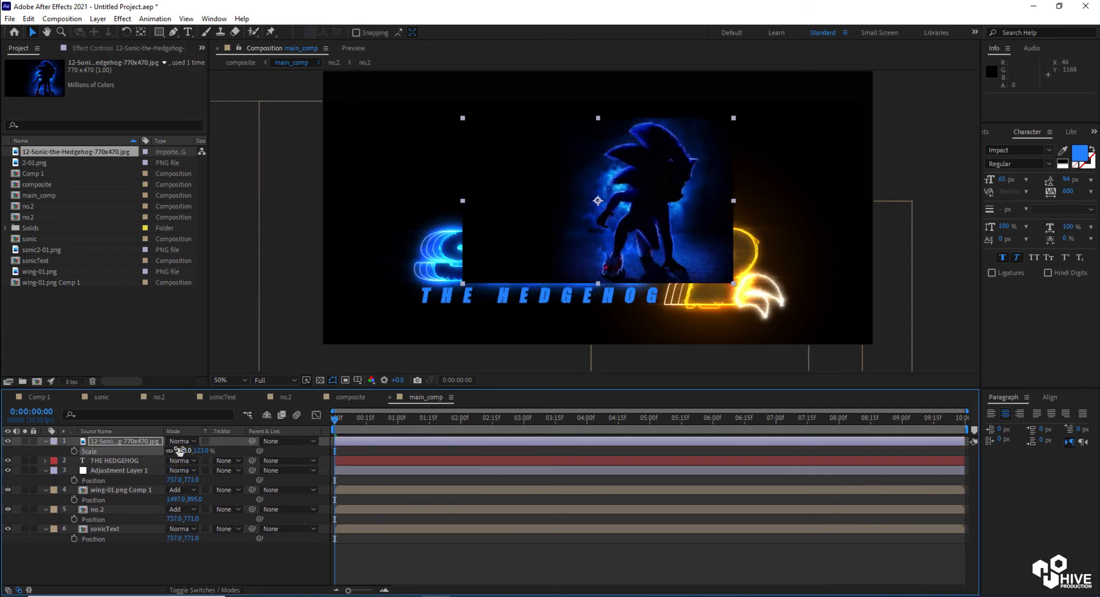
click(181, 441)
click(220, 214)
drag(641, 205, 600, 213)
key(space)
key(s)
key(s)
drag(184, 451, 196, 451)
drag(605, 236, 597, 230)
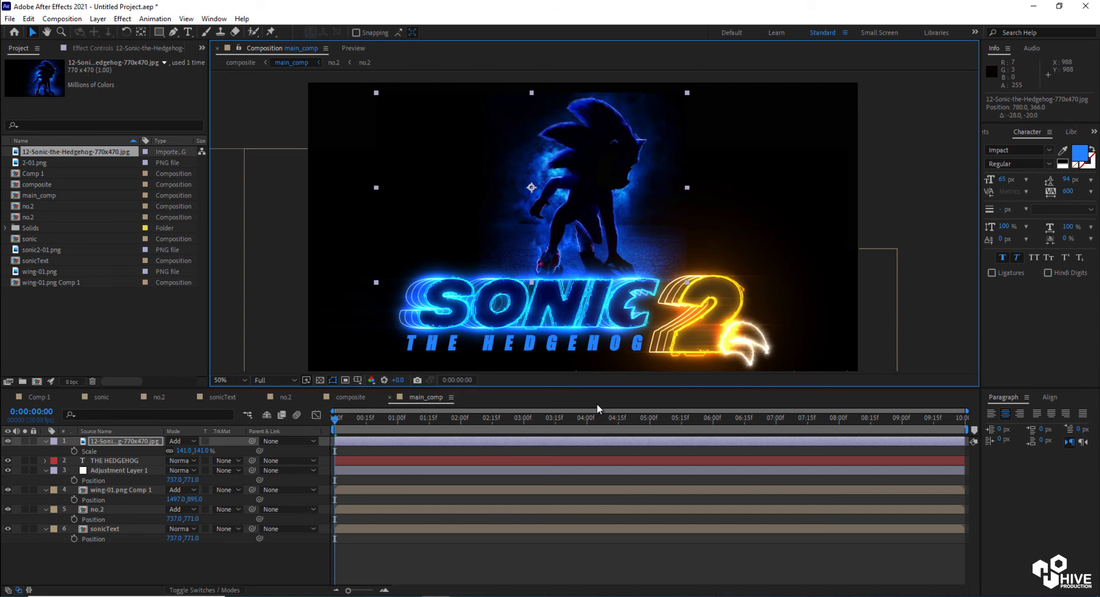
Draw a closed 12-point Pen mask around the Sonic character figure
click(174, 33)
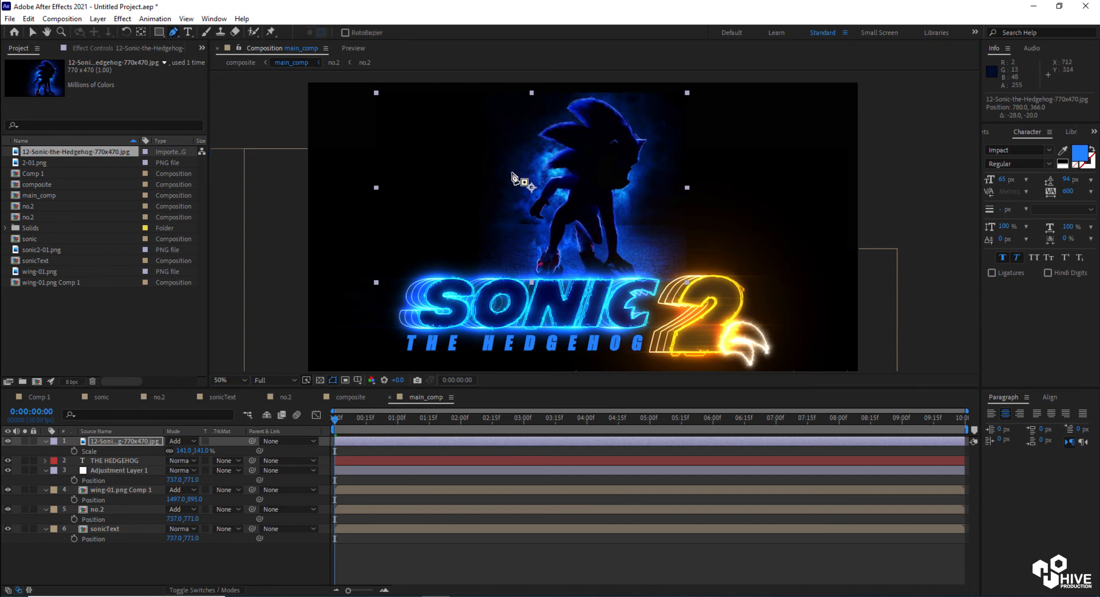
click(511, 193)
click(512, 255)
click(516, 280)
click(590, 292)
click(648, 281)
click(665, 222)
click(646, 197)
click(662, 152)
click(652, 104)
click(596, 93)
click(552, 95)
click(521, 137)
click(511, 193)
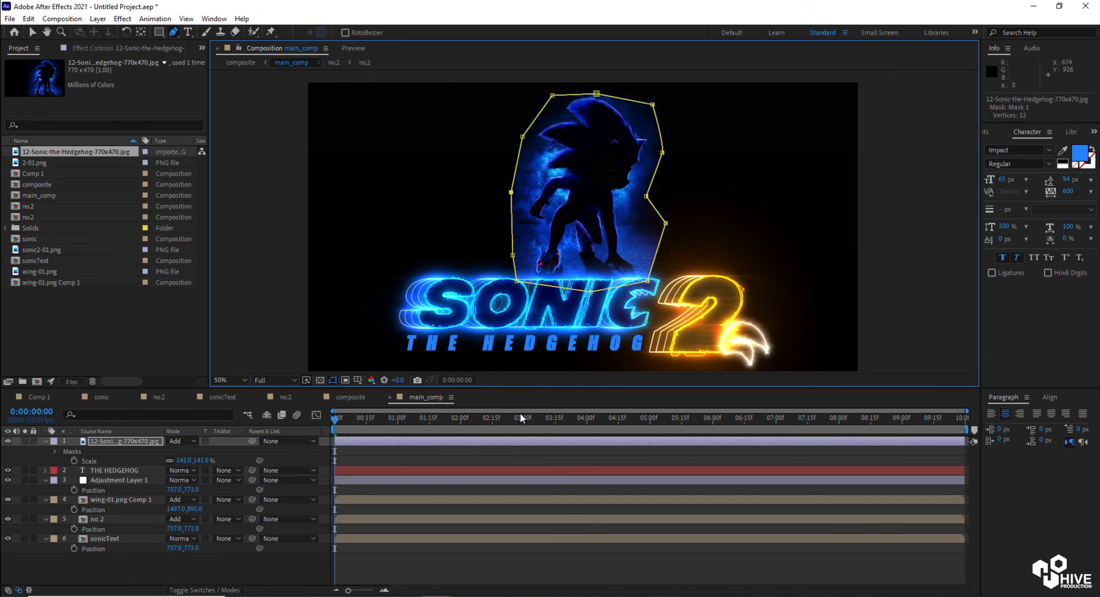
Expand the Sonic image's mask and set Mask Expansion to -40 pixels and Mask Feather to 108 pixels
click(55, 451)
click(67, 462)
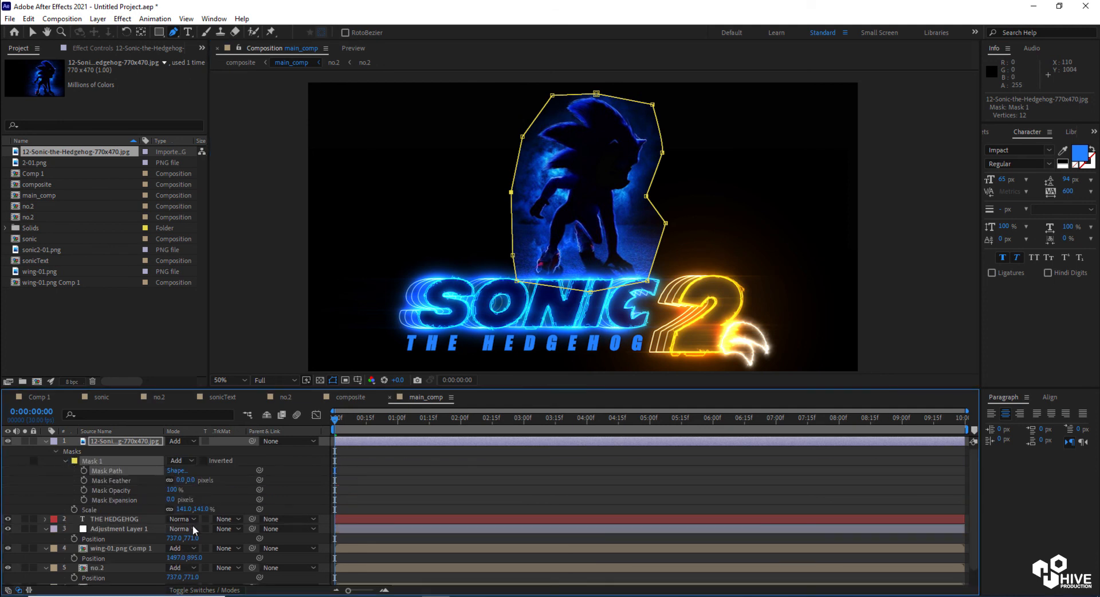
drag(170, 499, 144, 496)
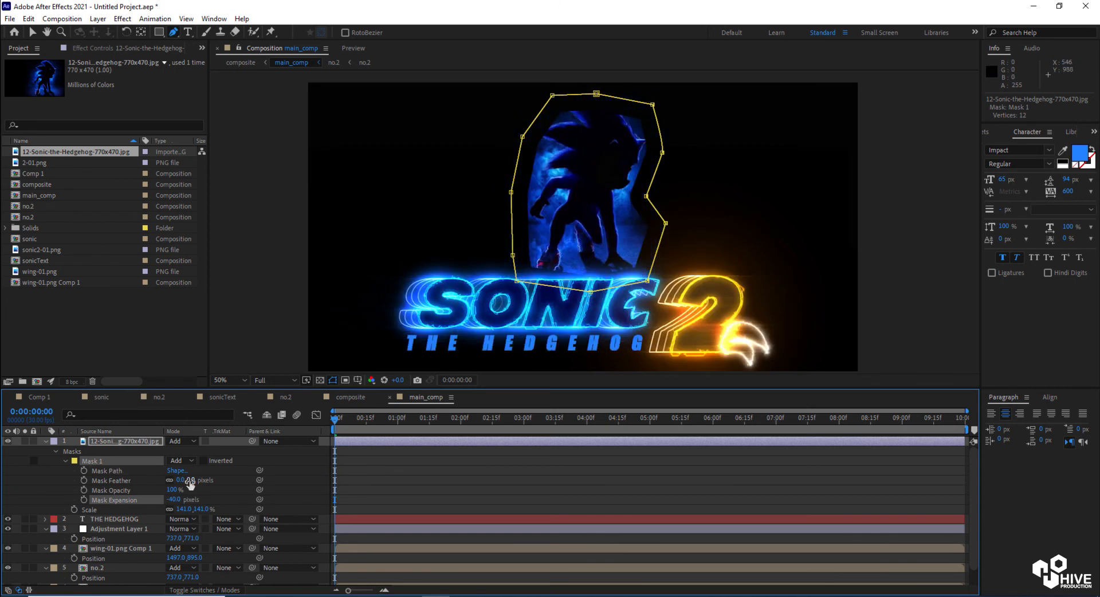
drag(183, 480, 403, 496)
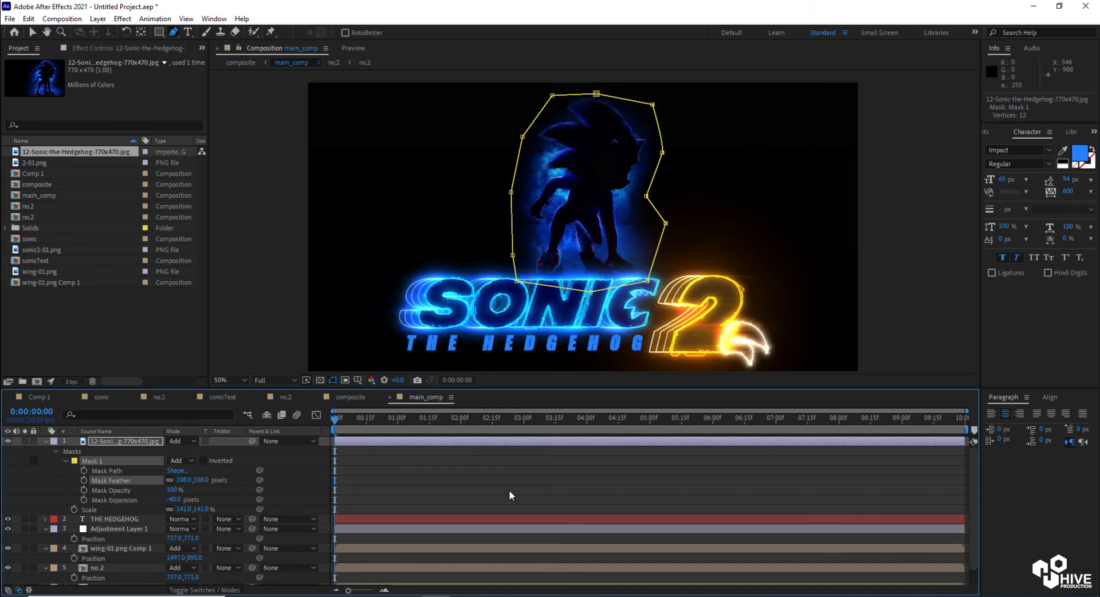
Precompose Adjustment Layer 1, wing-01.png Comp 1, no.2 and sonicText into a single pre-comp
click(33, 32)
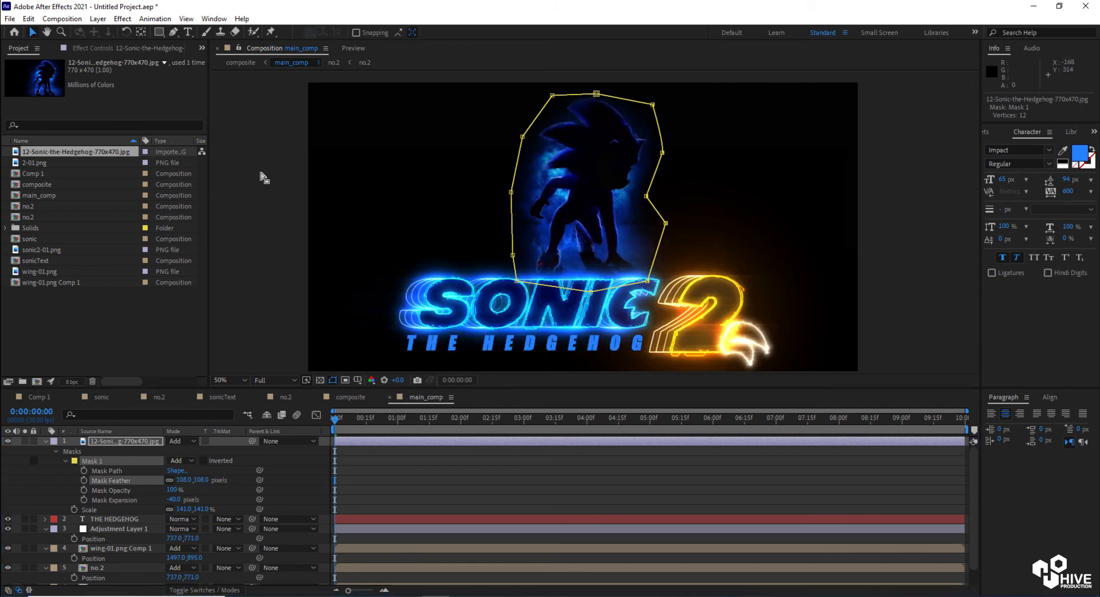
click(262, 178)
key(comma)
click(631, 250)
click(45, 441)
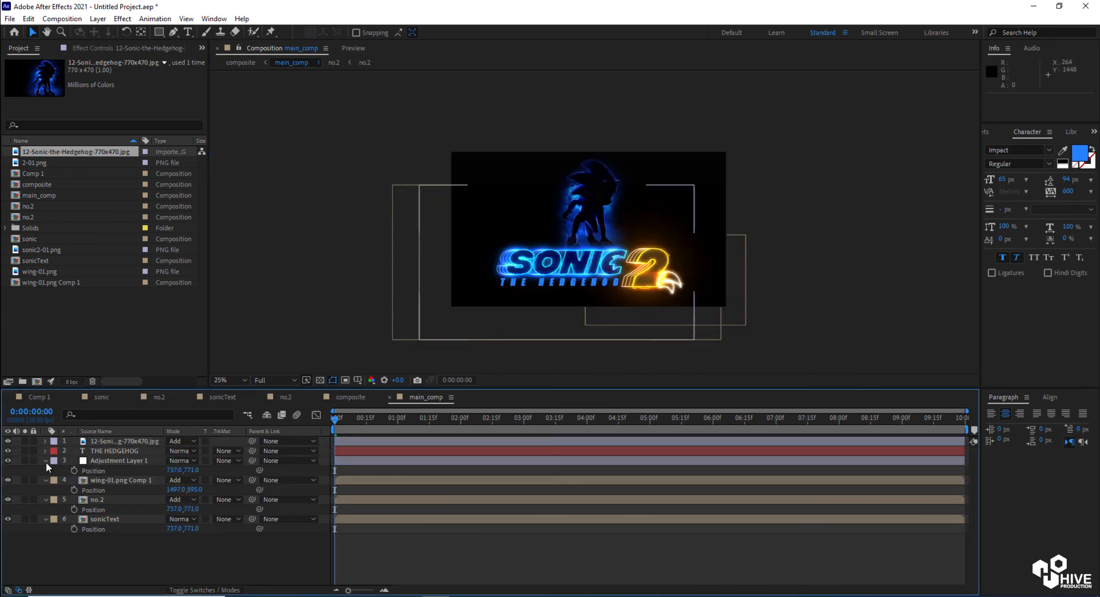
click(46, 461)
click(46, 470)
click(47, 479)
click(47, 490)
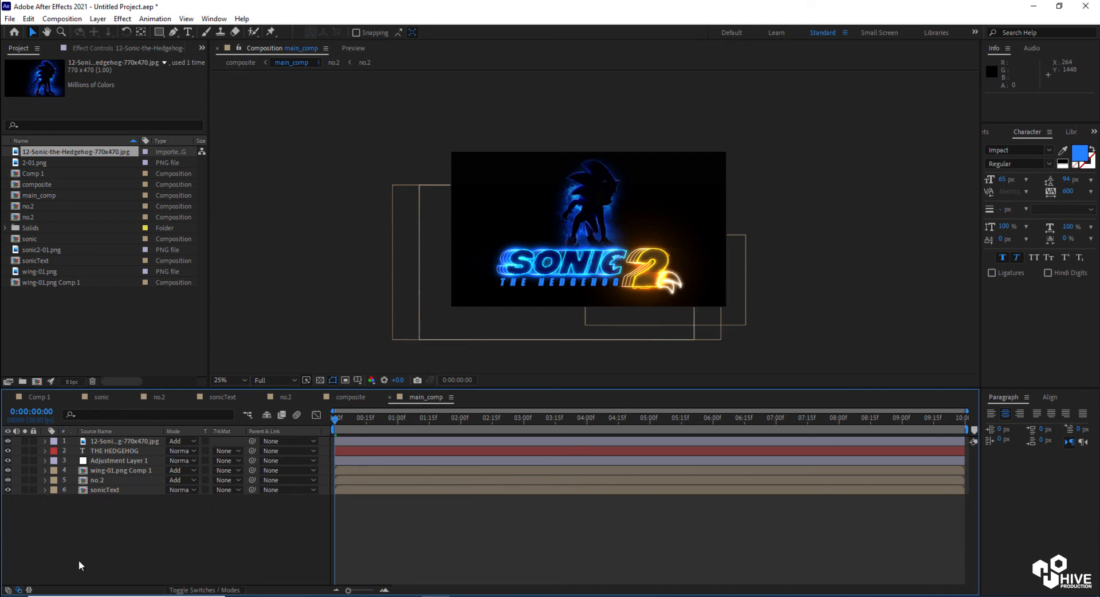
click(122, 460)
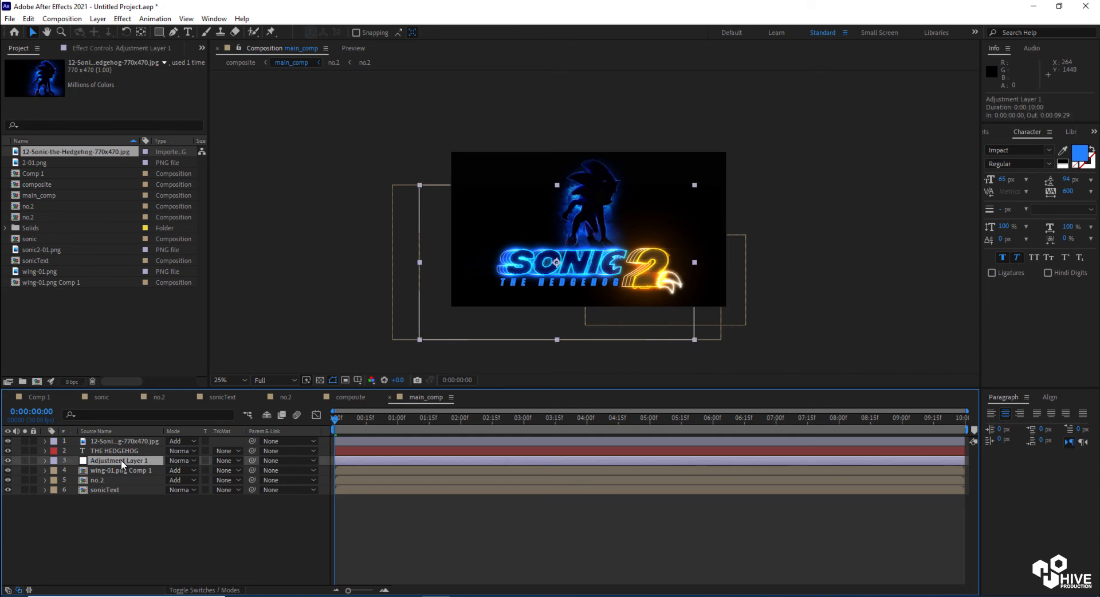
shift+click(109, 491)
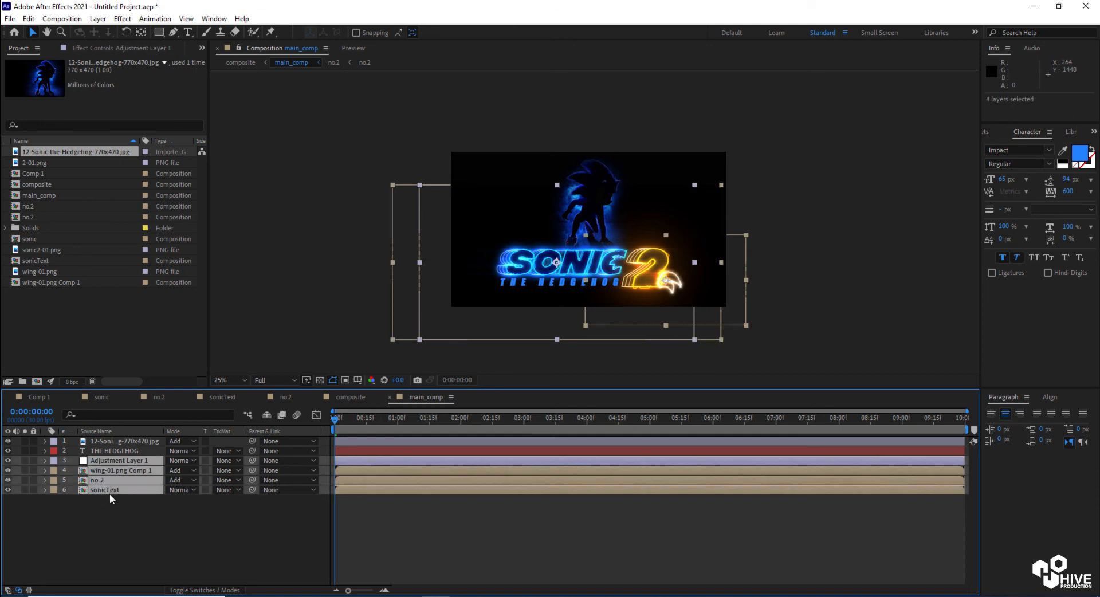
key(ctrl+shift+c)
key(Return)
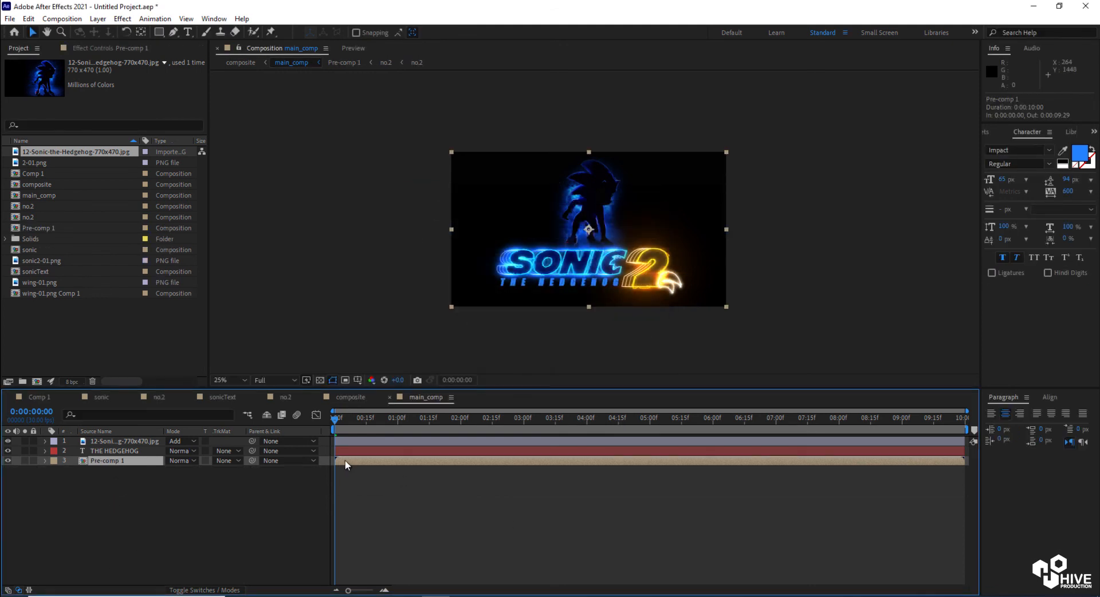
Search the effects for scale and apply CC Scale Wipe to Pre-comp 1
click(987, 131)
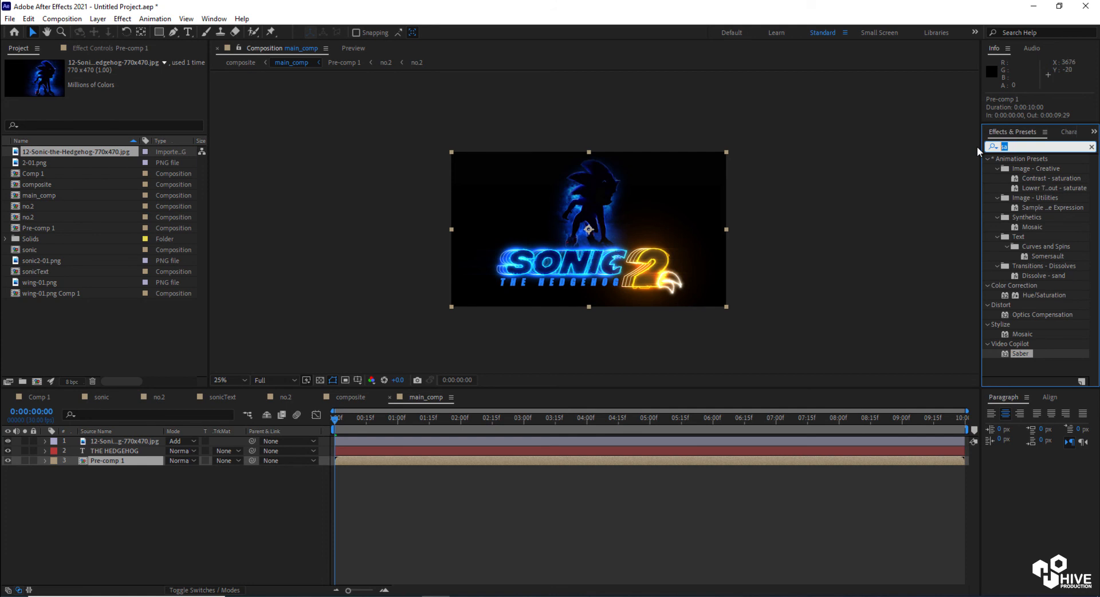
text(scalew)
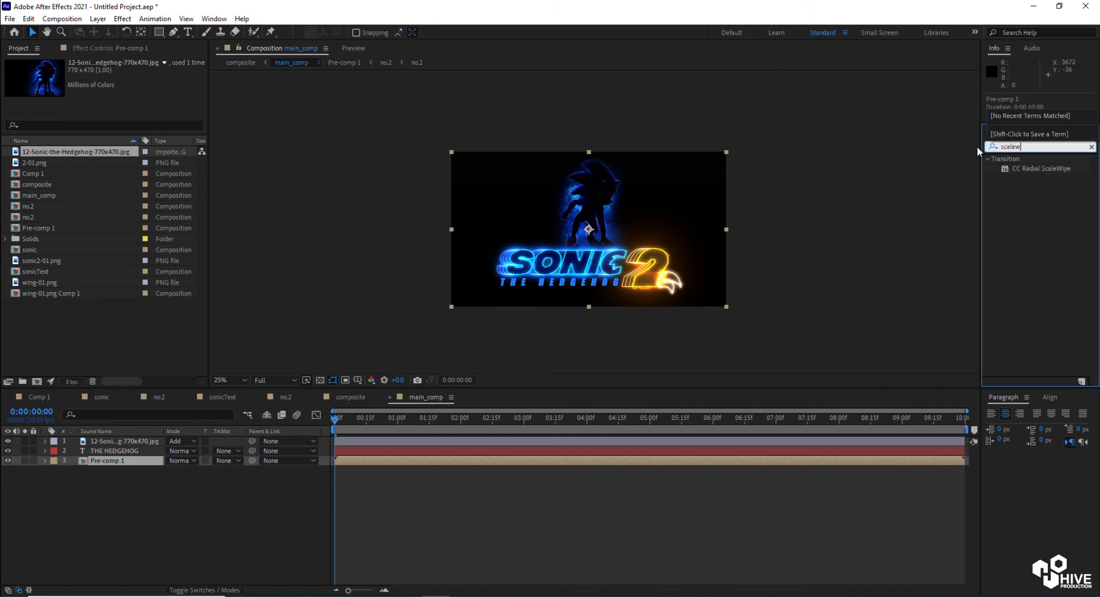
key(BackSpace)
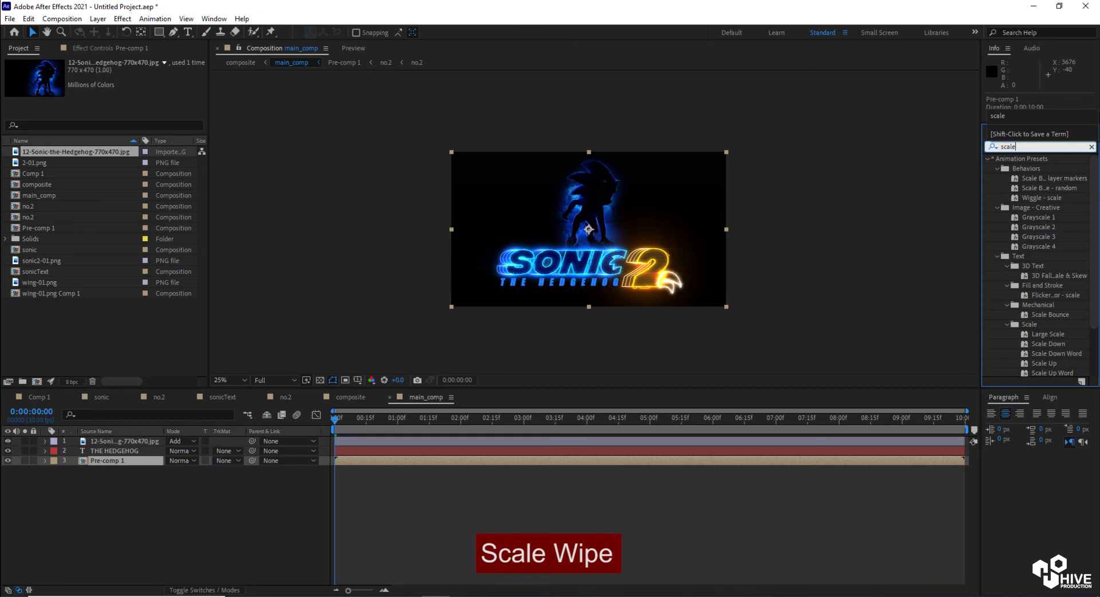
scroll(1061, 322, down, 2)
drag(1035, 372, 575, 461)
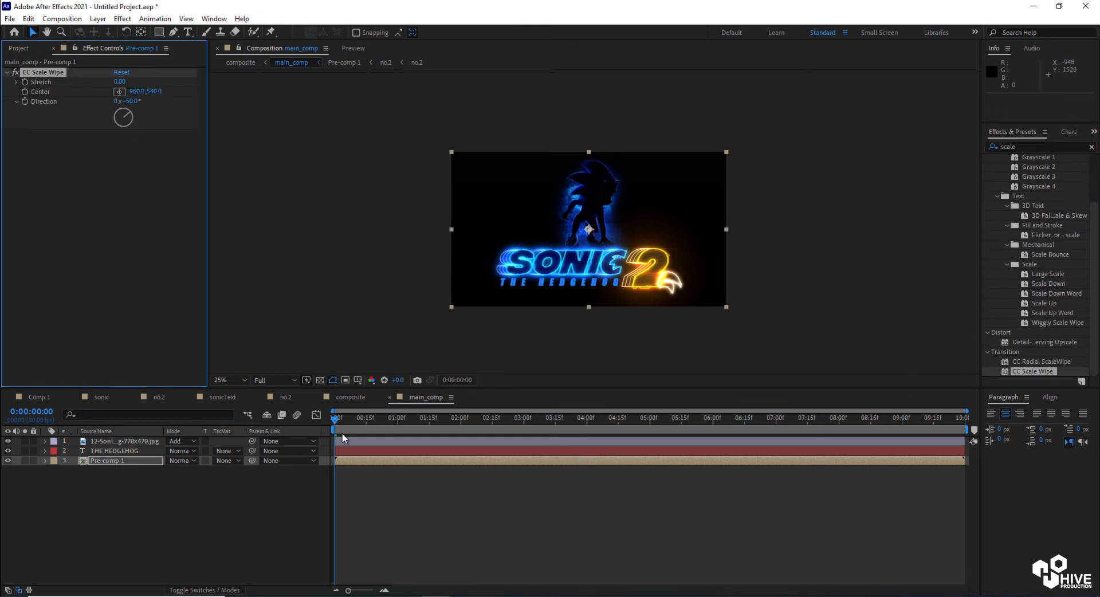
At 0:00:01:00, add keyframes for the wipe's Stretch and Center
click(41, 413)
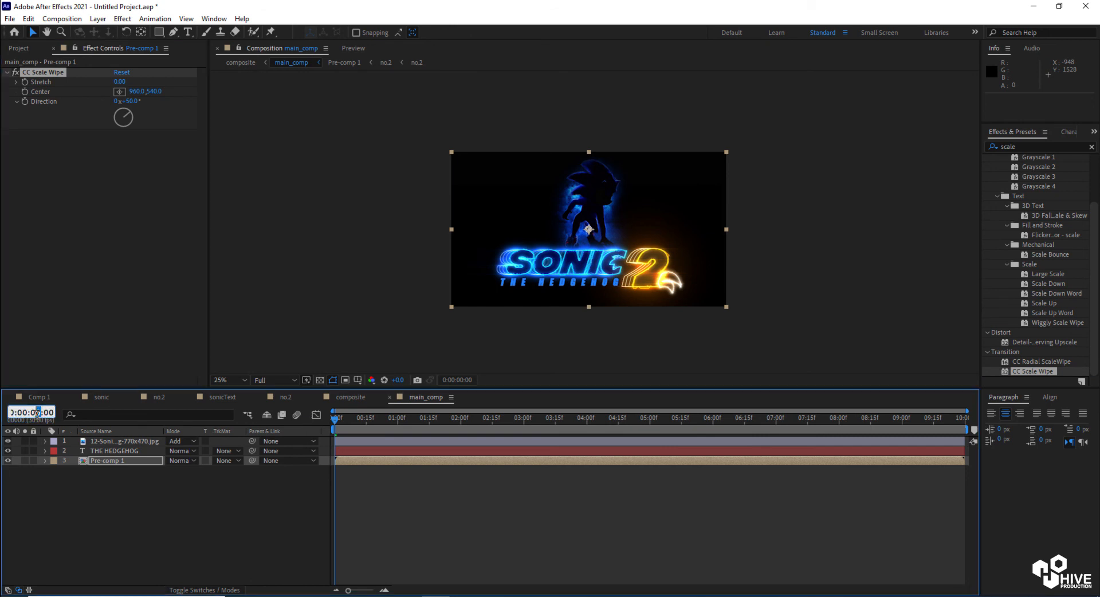
text(100)
key(Return)
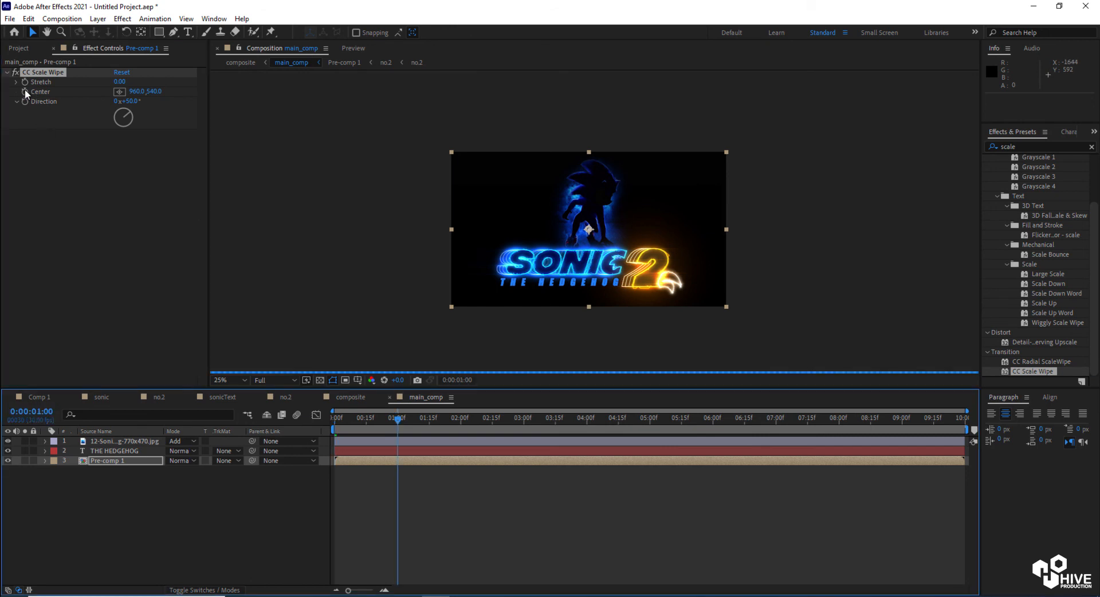
click(23, 90)
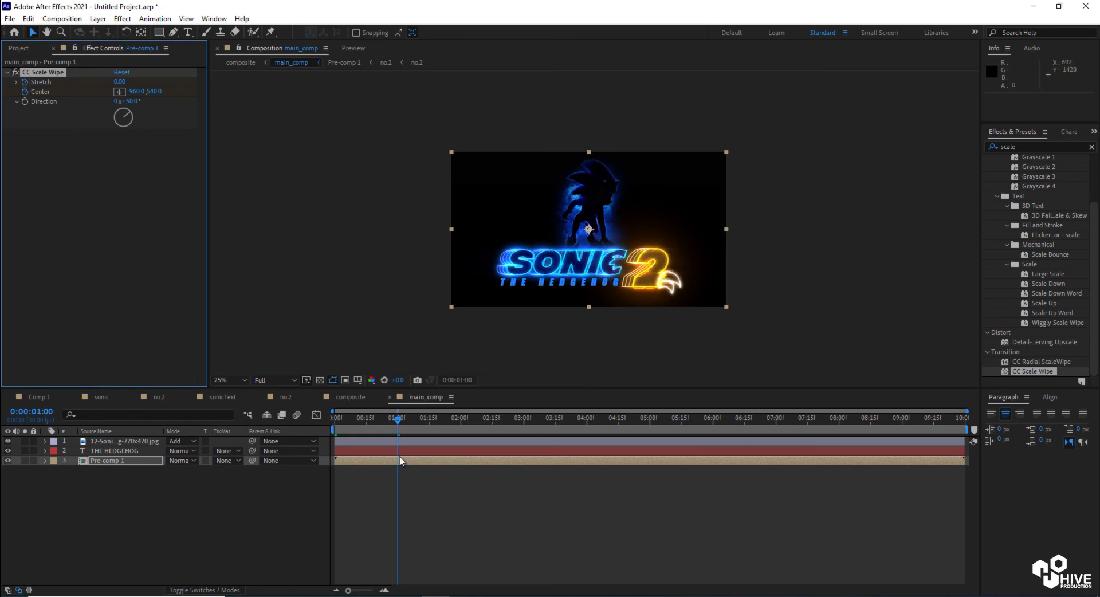
drag(120, 112, 119, 120)
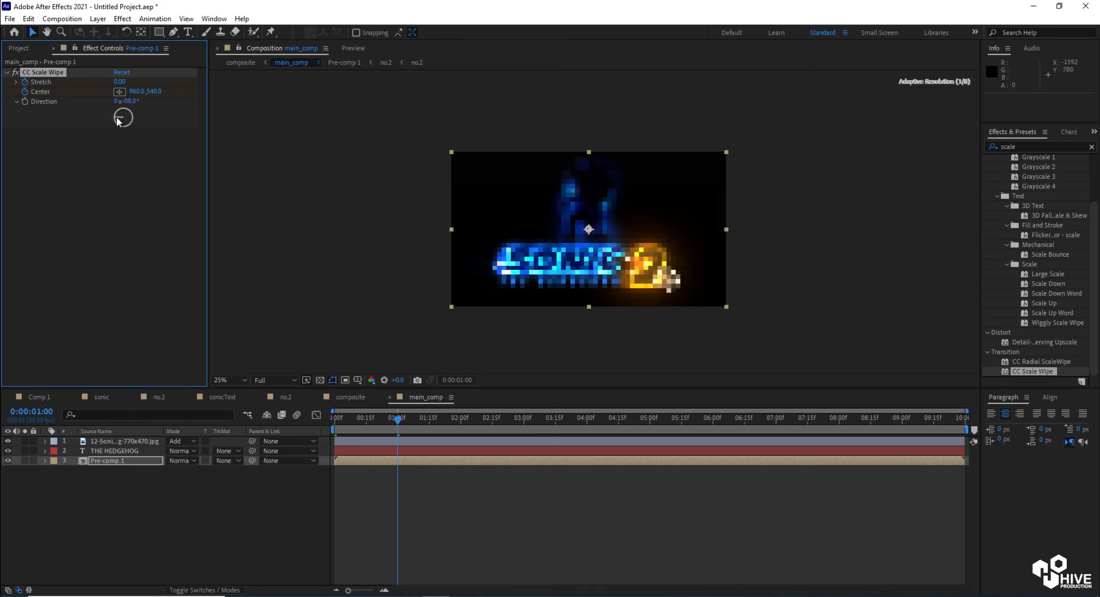
At the first frame, set Stretch to 33.30, Direction to 90° and move the wipe Center to the frame's left edge
drag(398, 417, 321, 417)
mouse_move(120, 83)
mouse_down()
mouse_move(189, 83)
mouse_move(161, 121)
mouse_up()
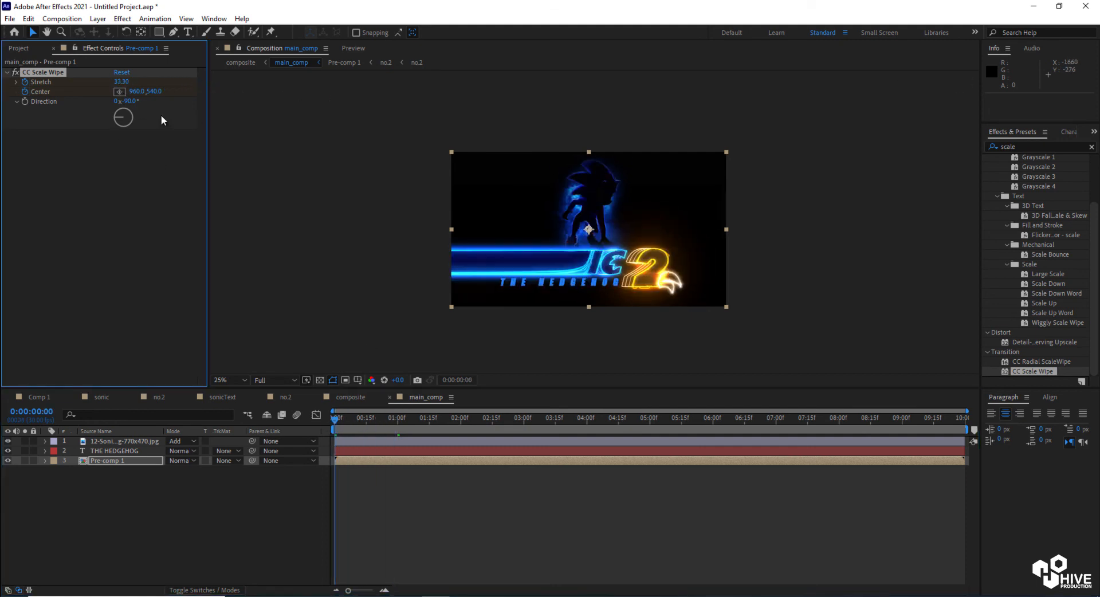
click(132, 116)
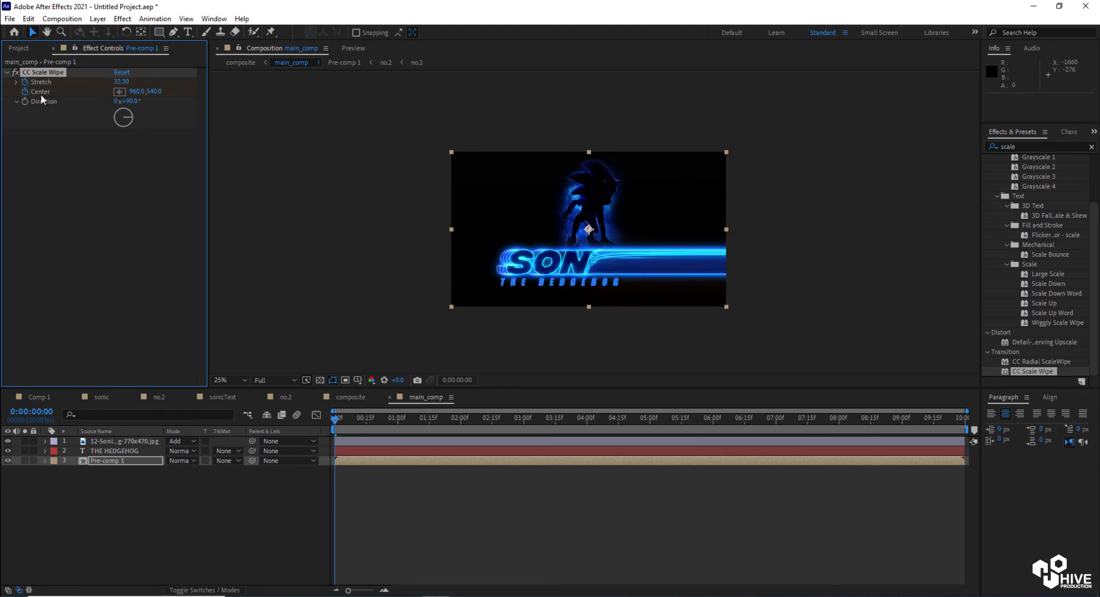
drag(140, 92, 112, 95)
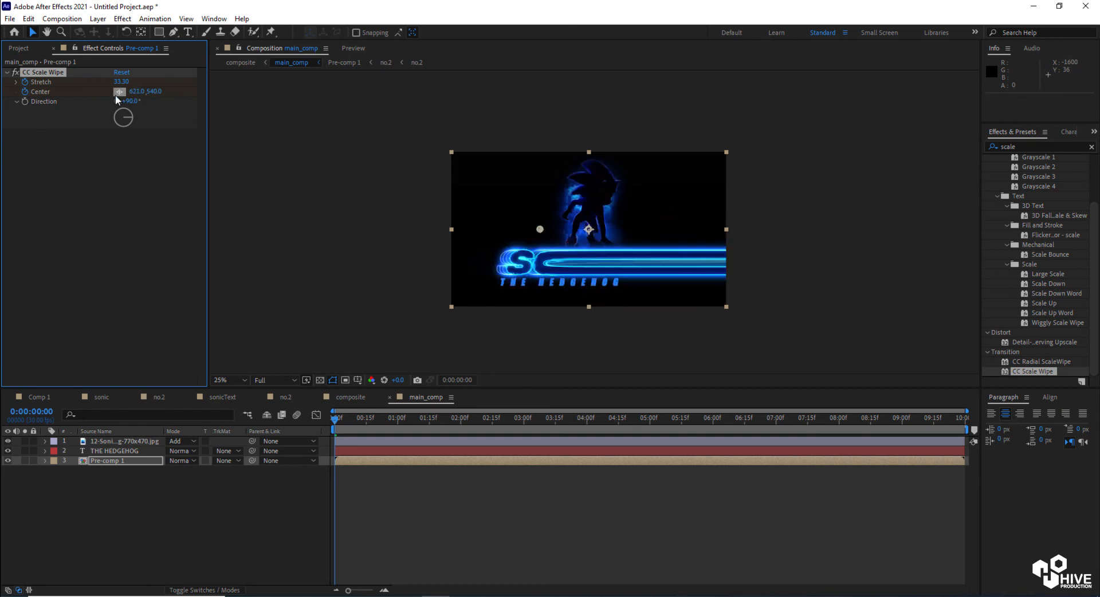
drag(542, 229, 456, 230)
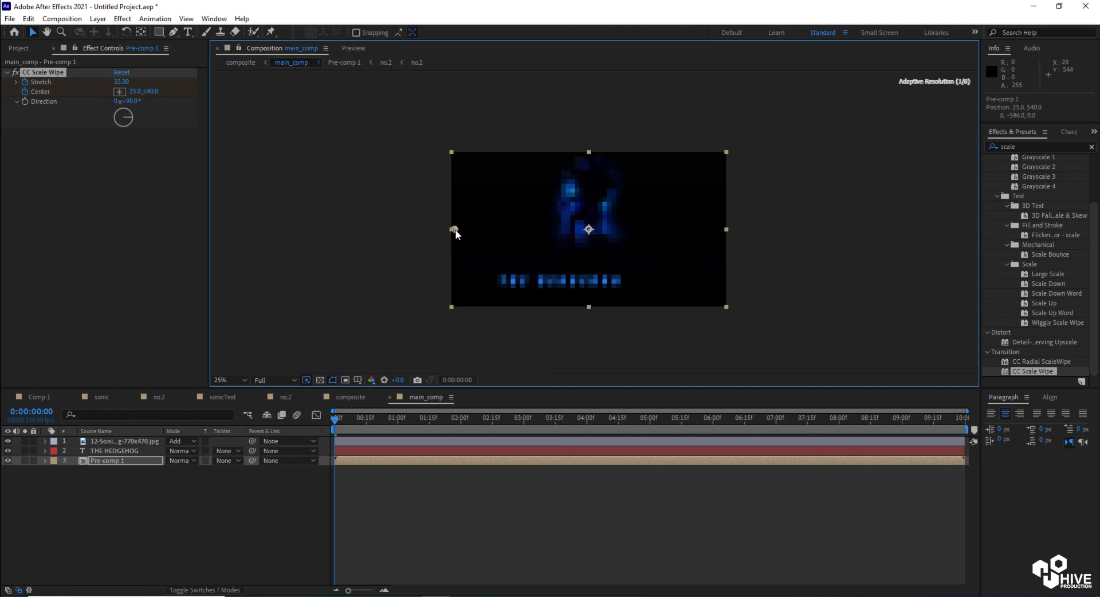
At 0:00:01:00, move the wipe Center to the frame's right edge, about 1915, 540
drag(335, 423, 397, 438)
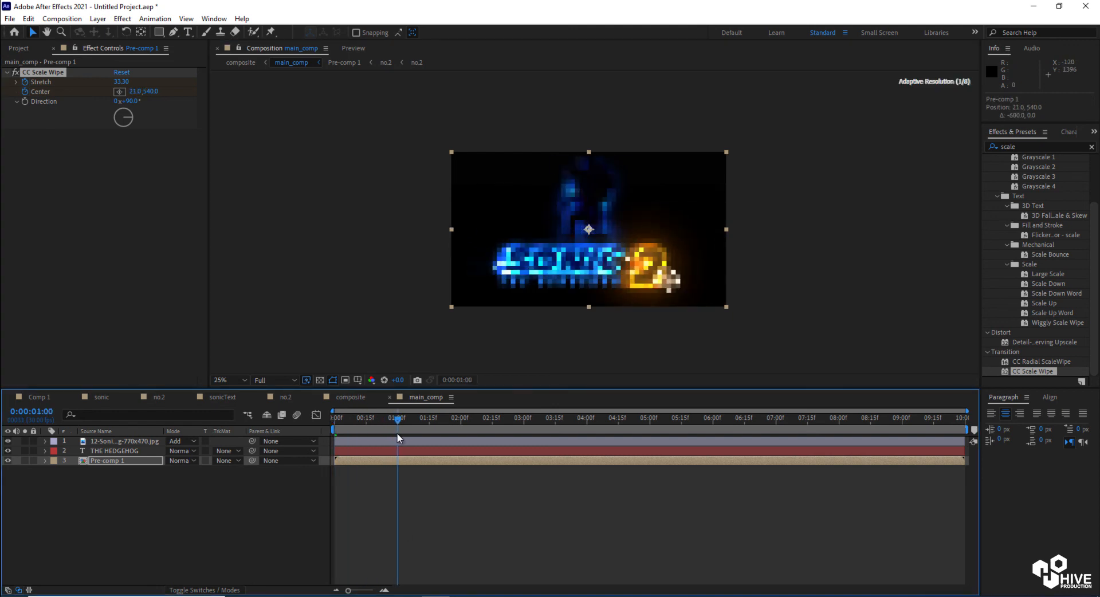
click(119, 92)
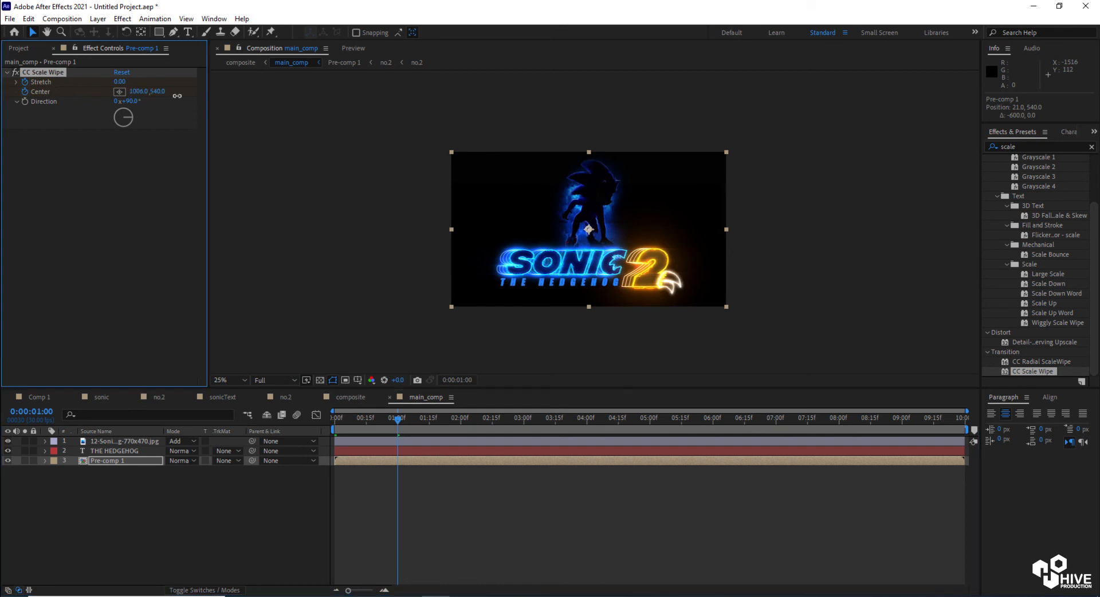
click(665, 229)
drag(666, 229, 725, 229)
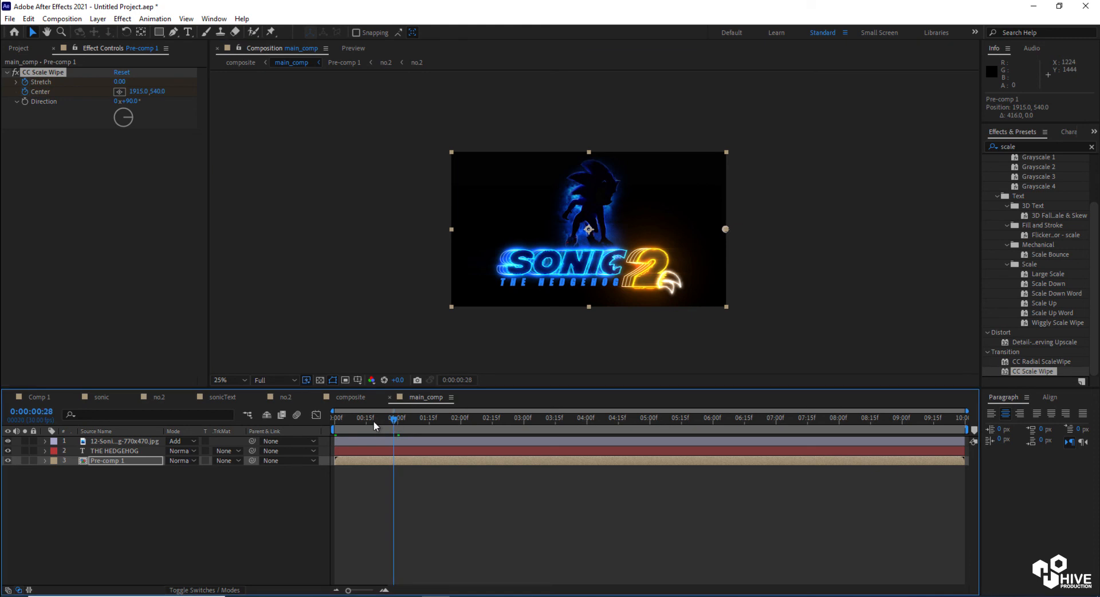
Set the preview resolution to Quarter and play back the wipe animation from the start
drag(390, 420, 318, 427)
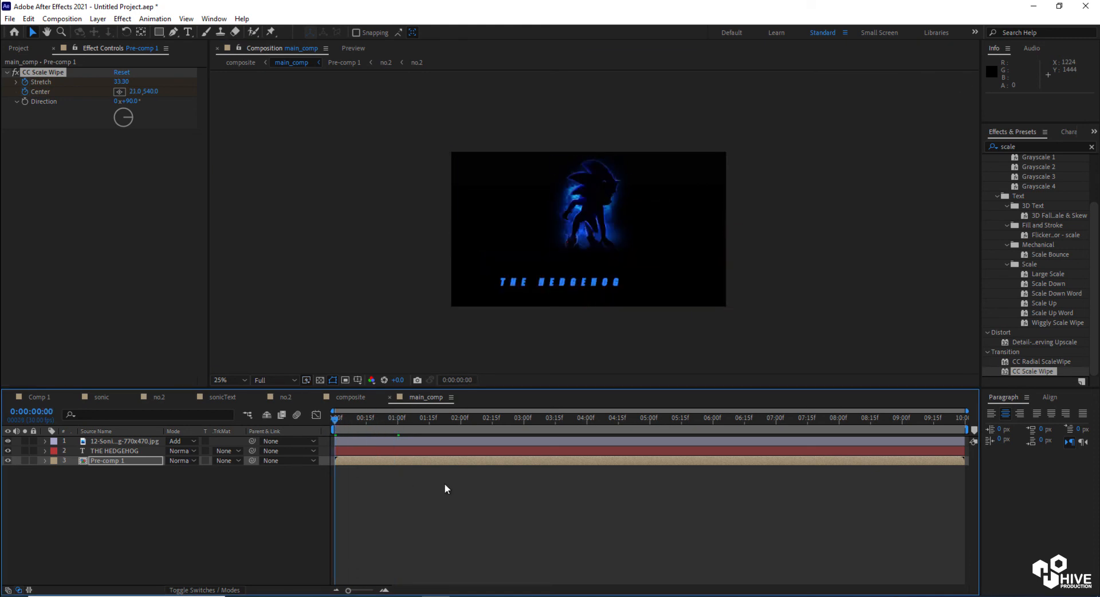
key(space)
key(space)
click(280, 380)
click(291, 429)
key(space)
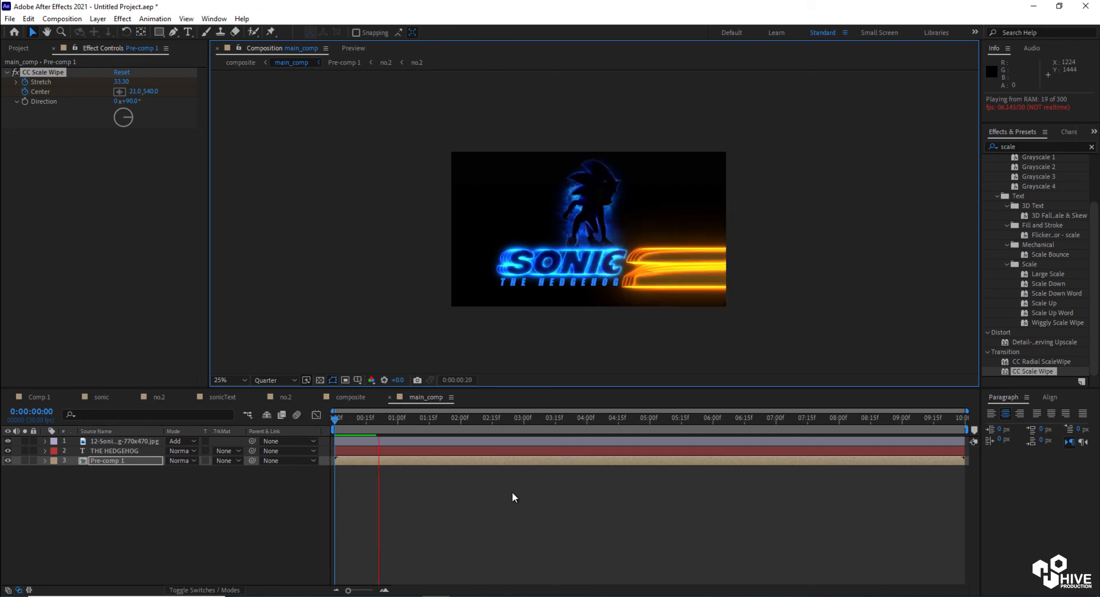
key(space)
At 0:00:01:10, set a Position keyframe on THE HEDGEHOG layer
drag(394, 420, 398, 421)
click(401, 452)
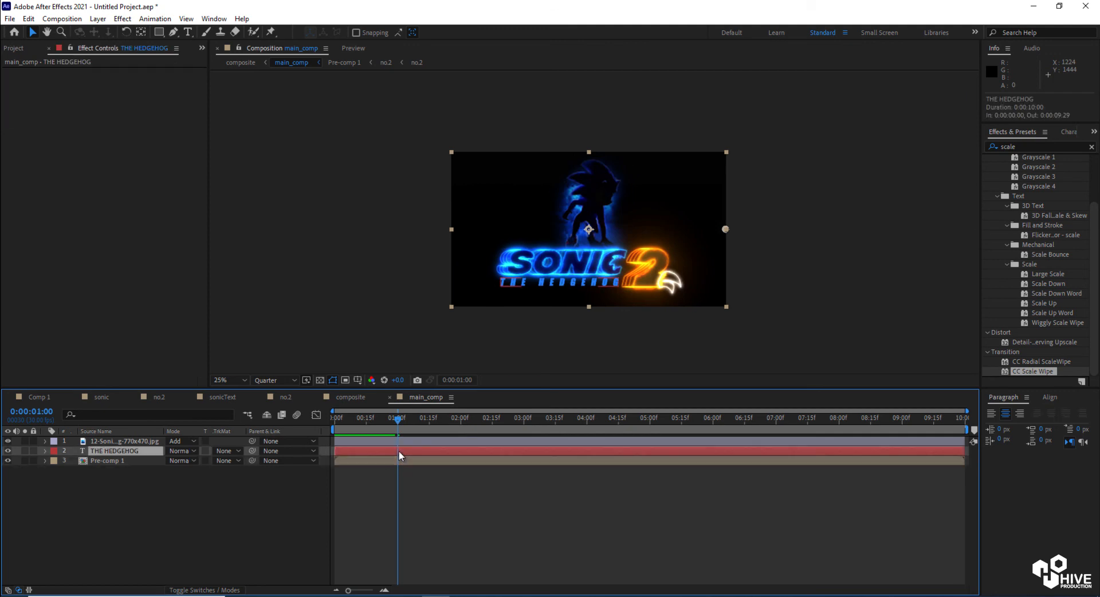
click(43, 410)
drag(44, 411, 60, 410)
text(1)
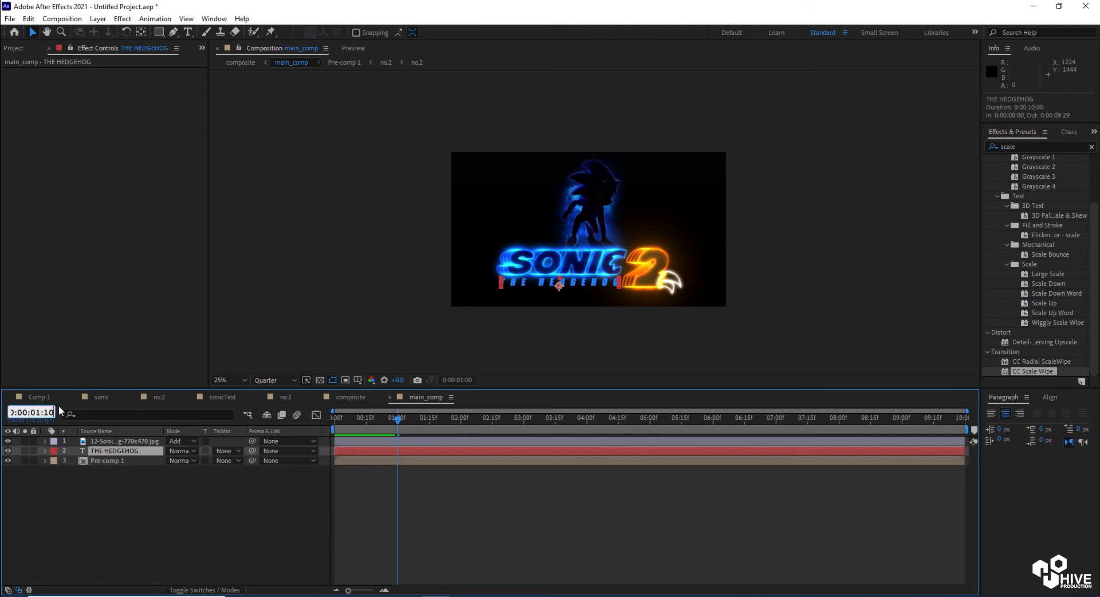
text(0)
key(Return)
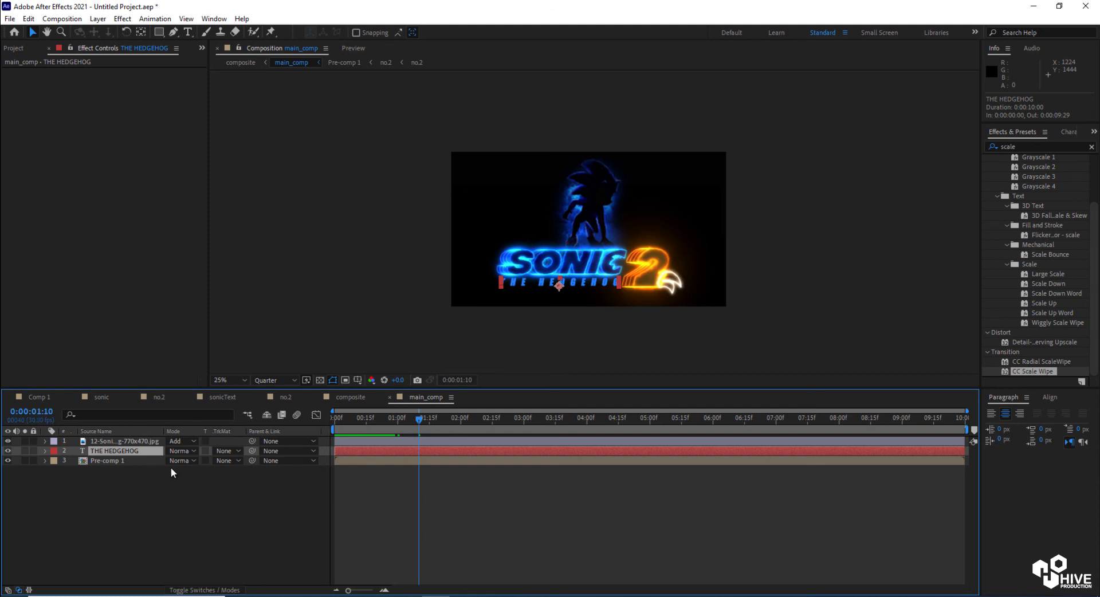
click(226, 590)
click(213, 440)
click(212, 441)
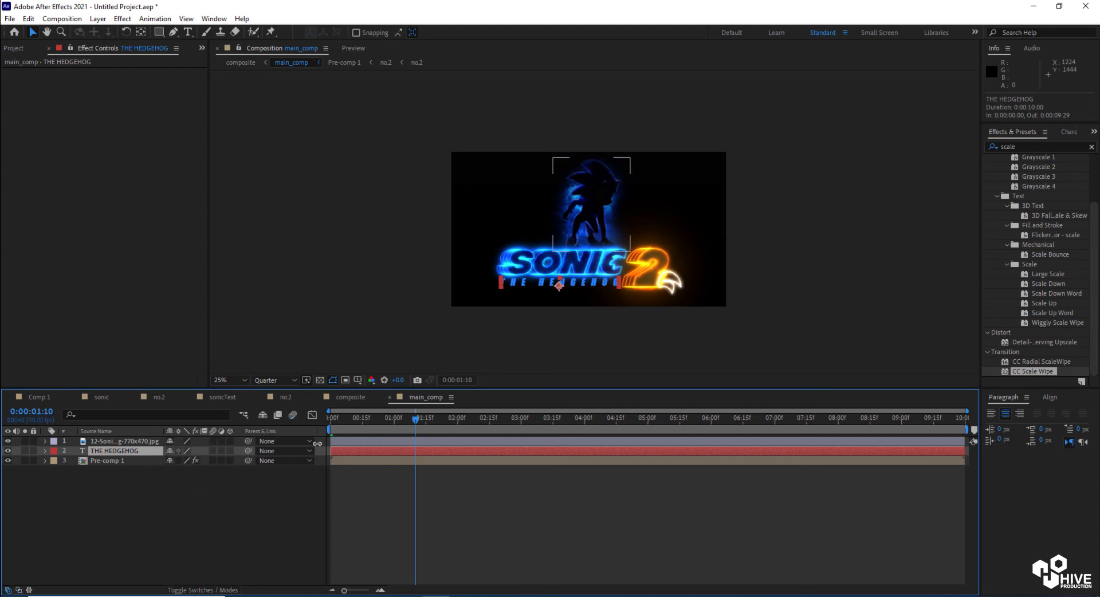
key(p)
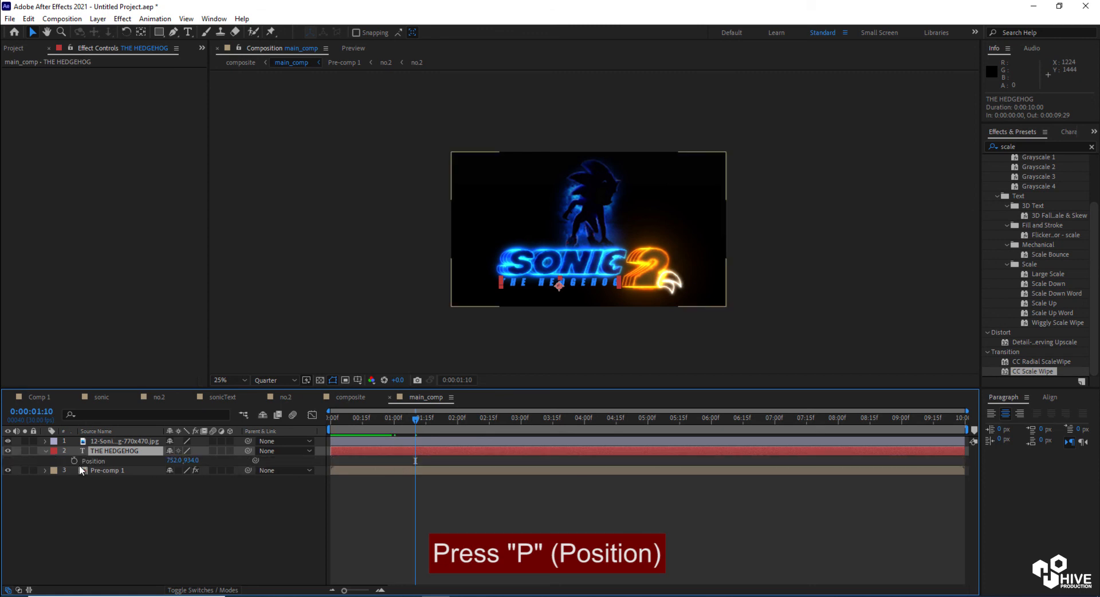
At 0:00:01:00, slide THE HEDGEHOG off the frame to the left, to position -172, 934
drag(416, 426, 394, 425)
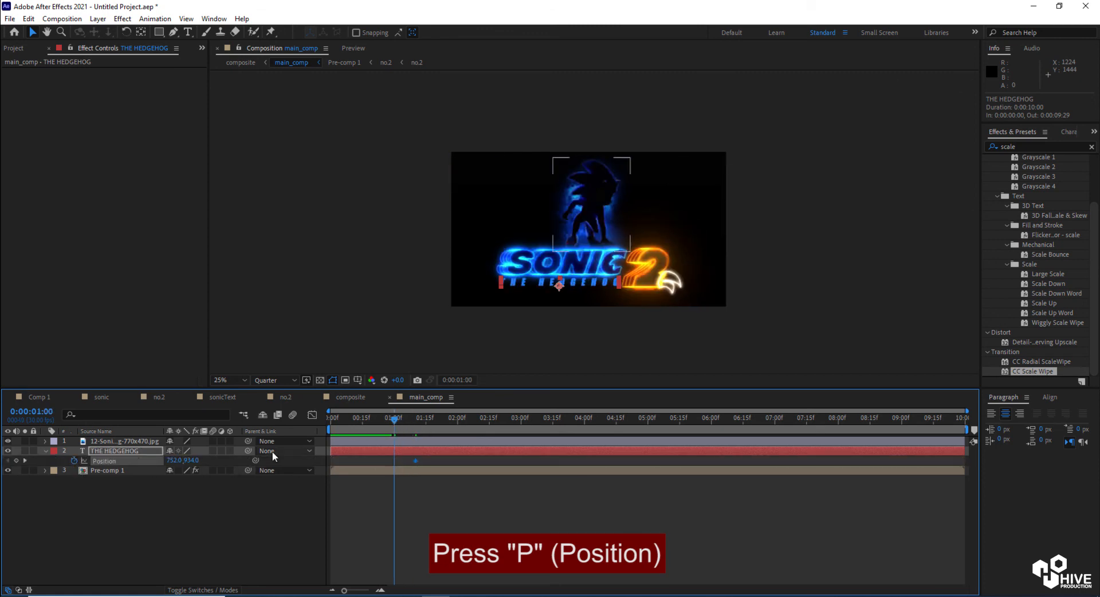
drag(171, 462, 2, 468)
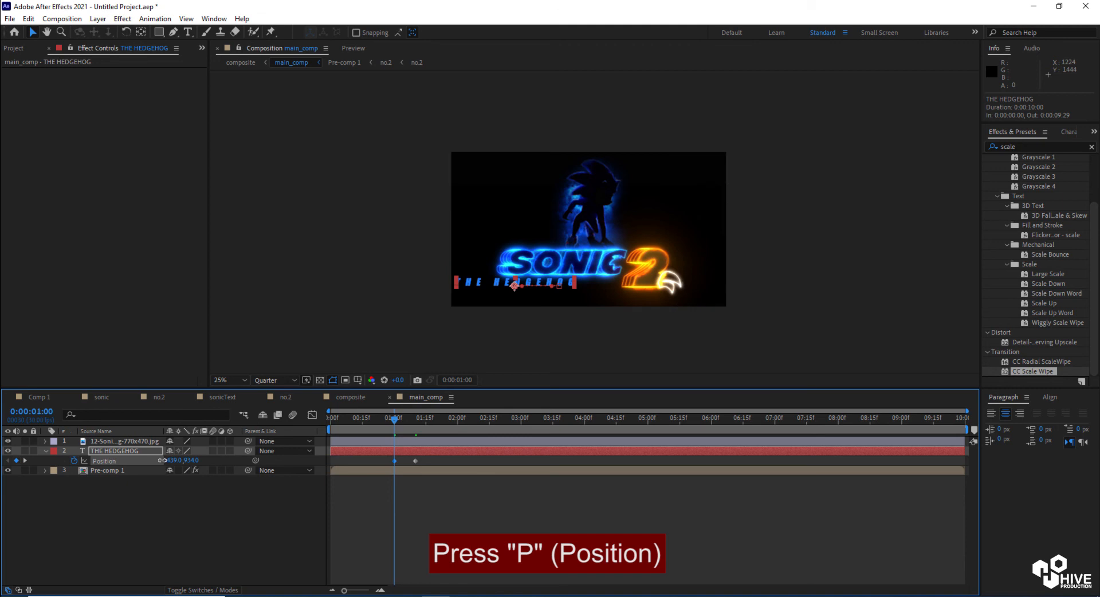
drag(174, 461, 2, 462)
drag(174, 461, 2, 462)
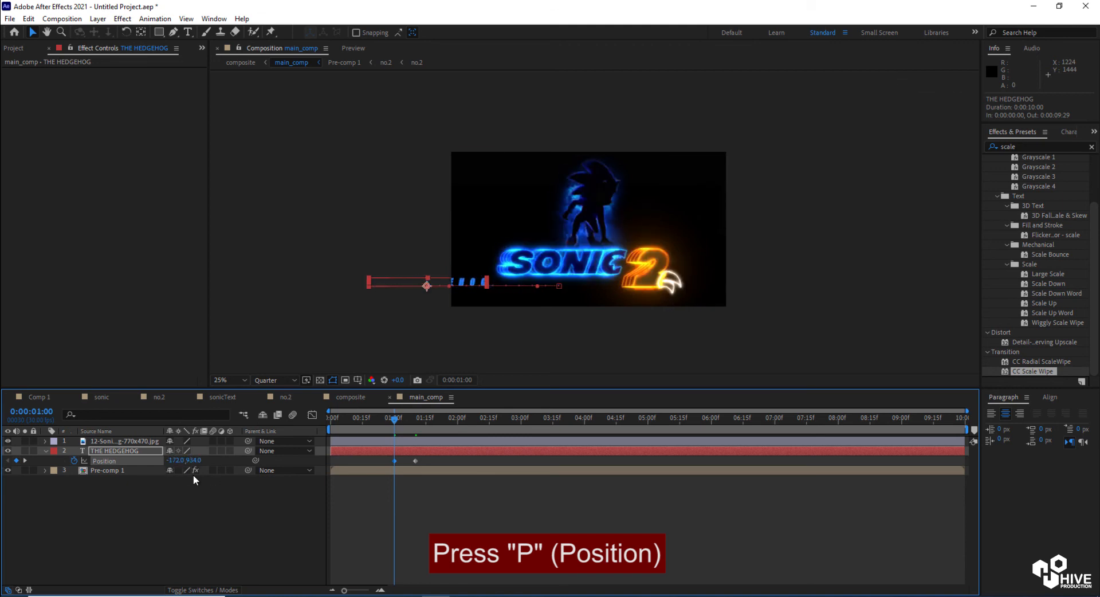
drag(175, 461, 5, 444)
drag(341, 426, 416, 435)
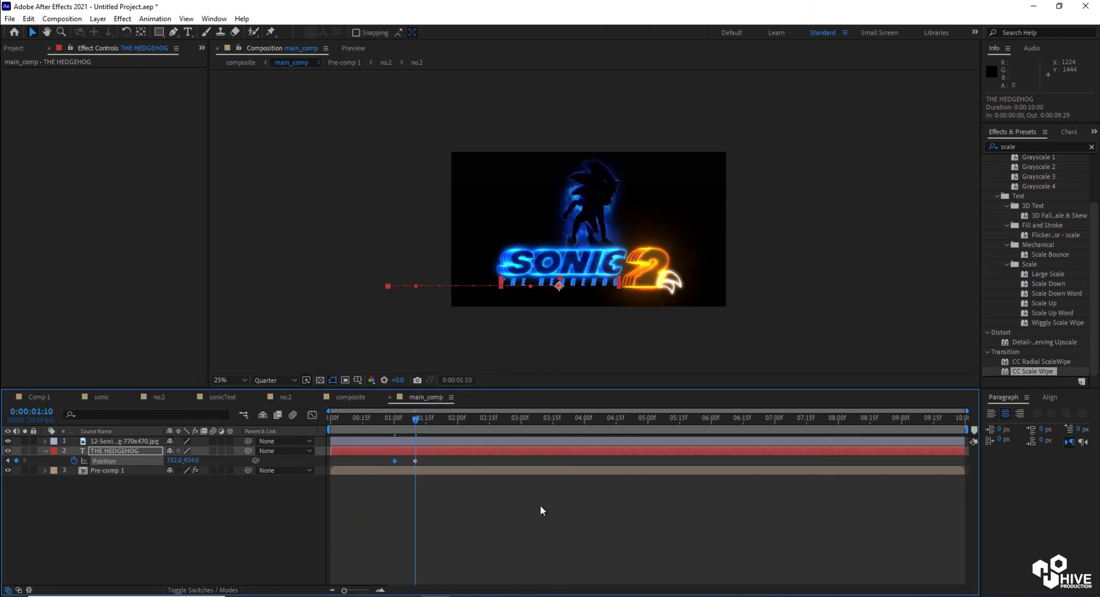
Enable motion blur on THE HEDGEHOG layer and for the composition
click(418, 442)
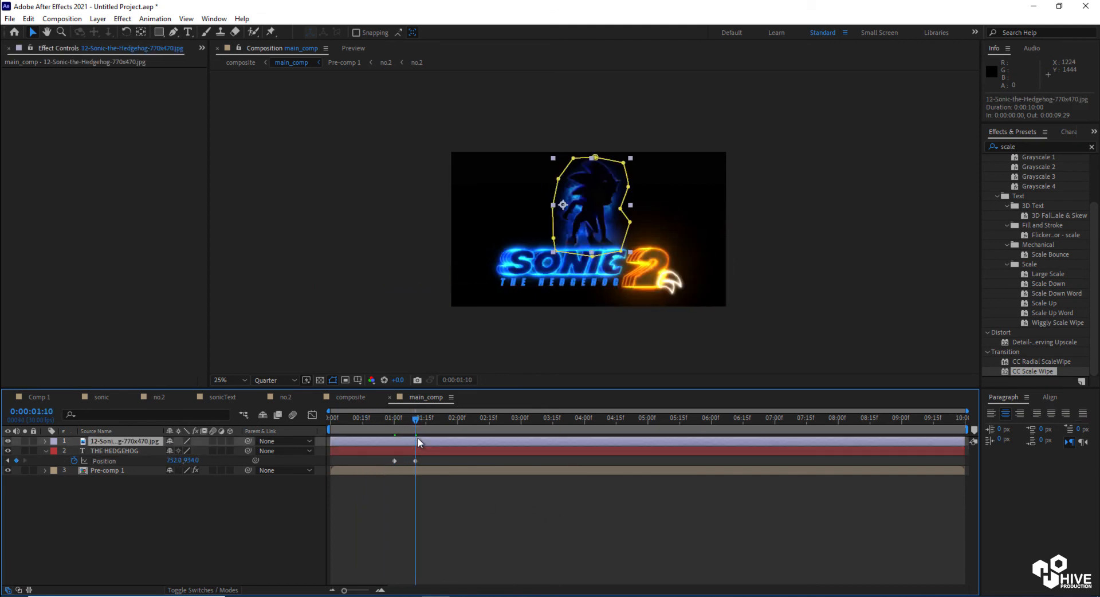
click(212, 451)
click(292, 415)
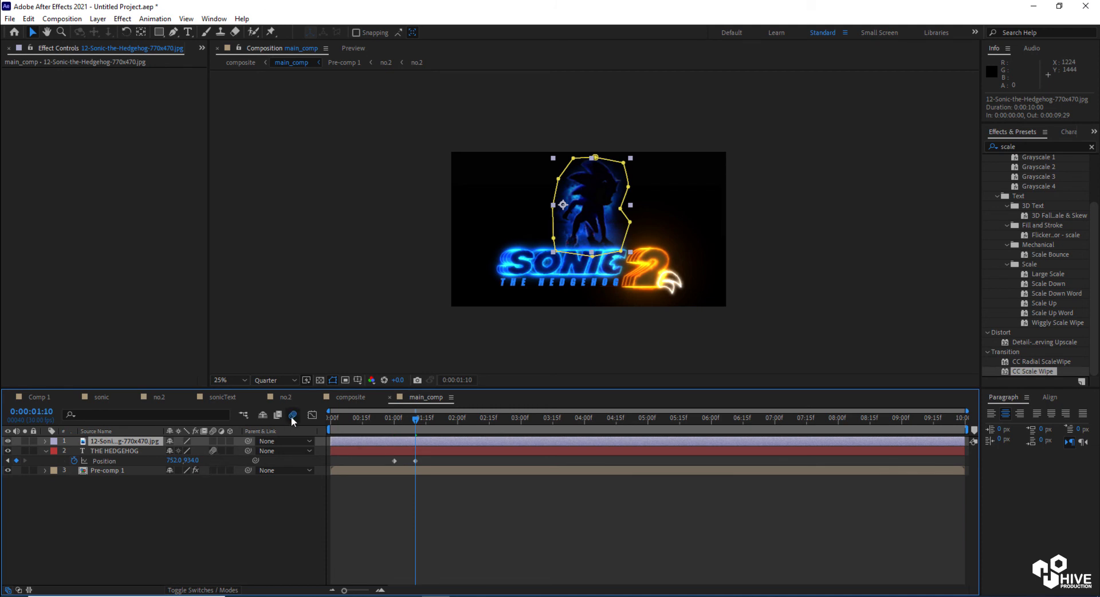